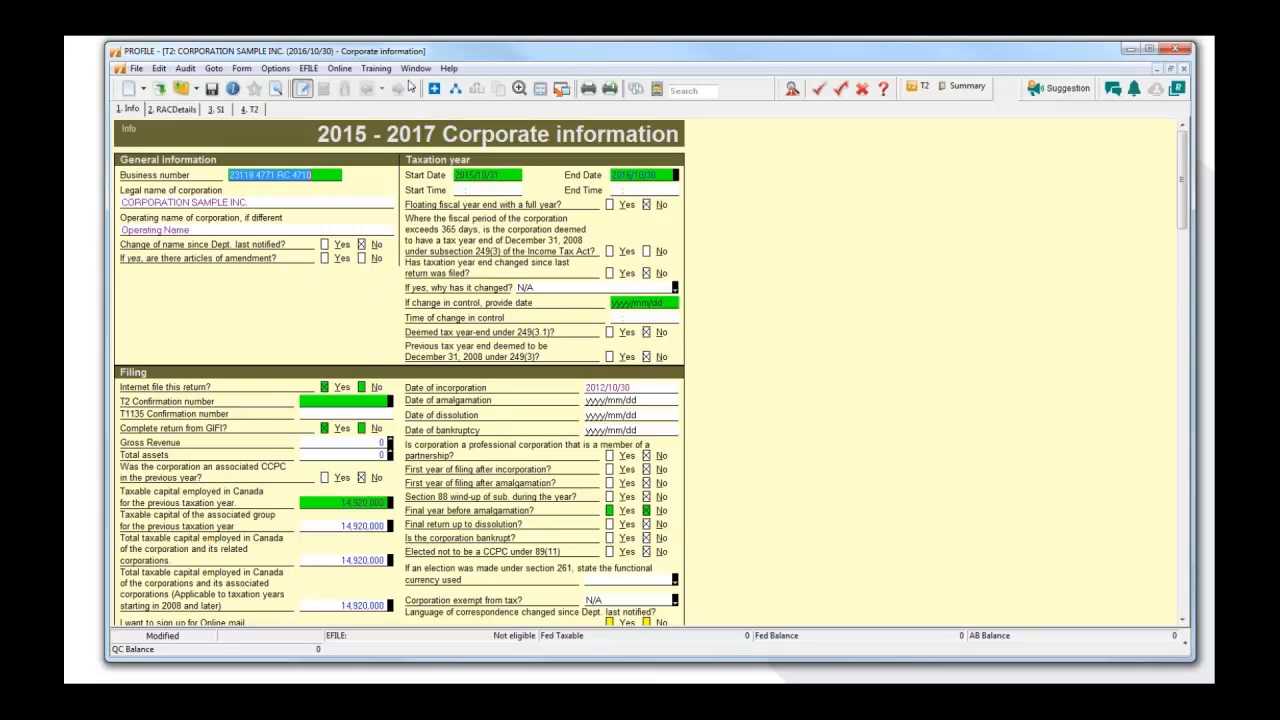
left_click(354, 72)
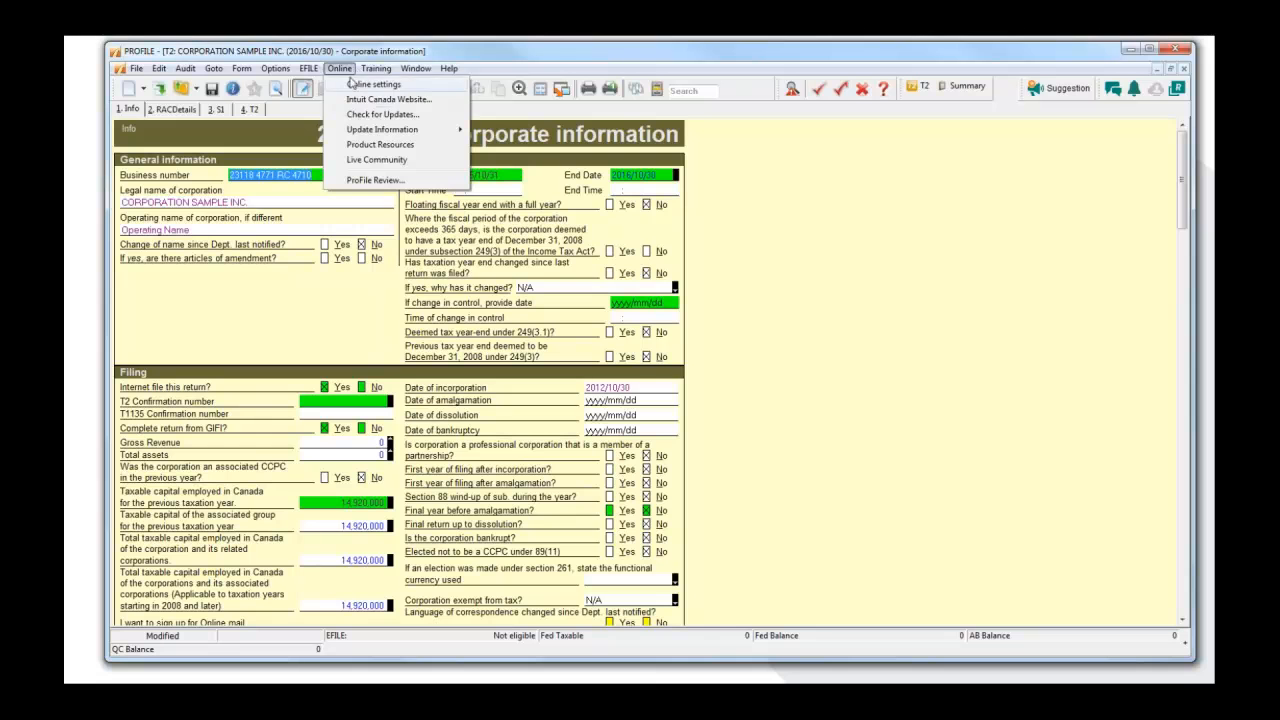
left_click(835, 196)
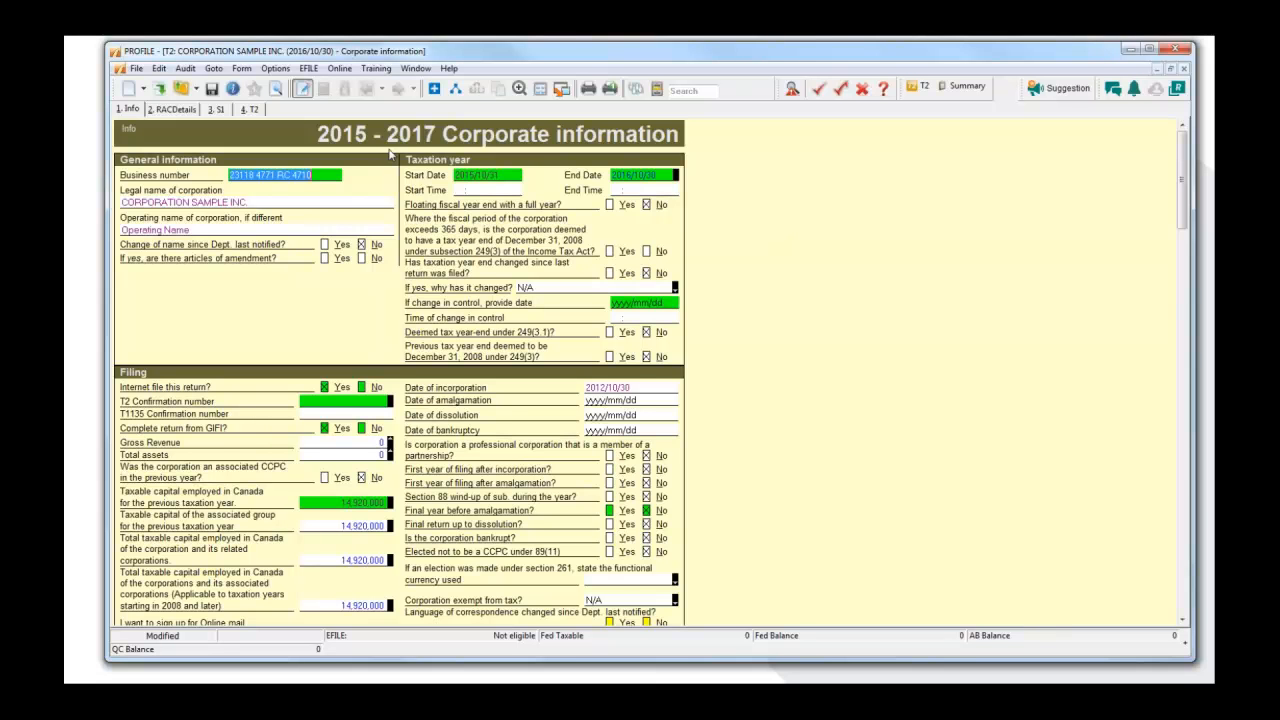
- Open the RACDetails form of the sample corporation's T2 return
mouse_move(494, 175)
left_click(181, 111)
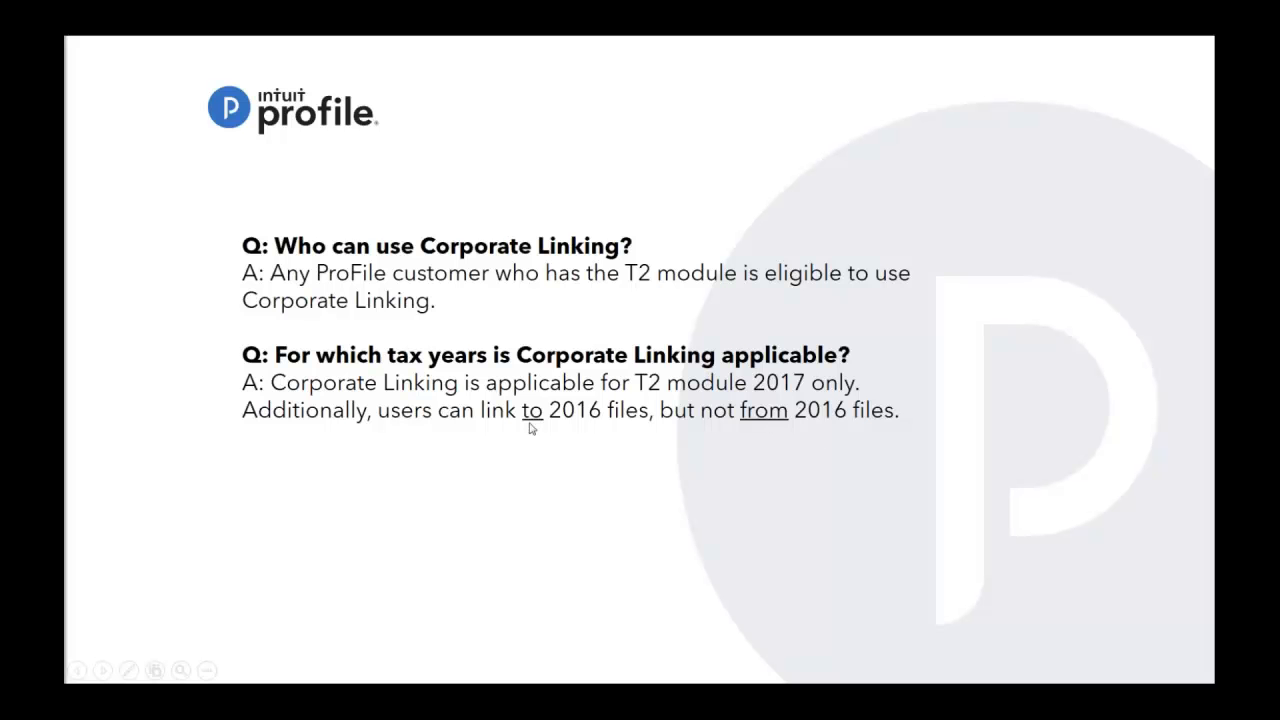
left_click(472, 476)
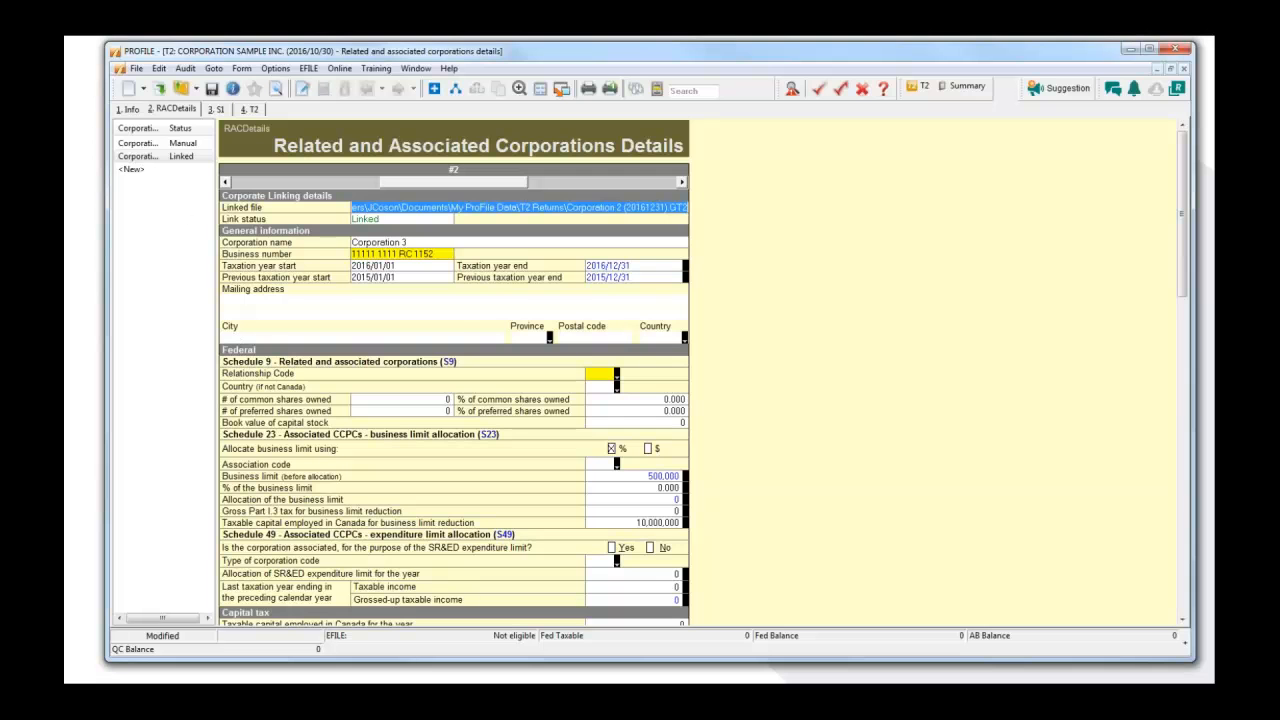
- Check the installed program version in the About information and close it
left_click(450, 68)
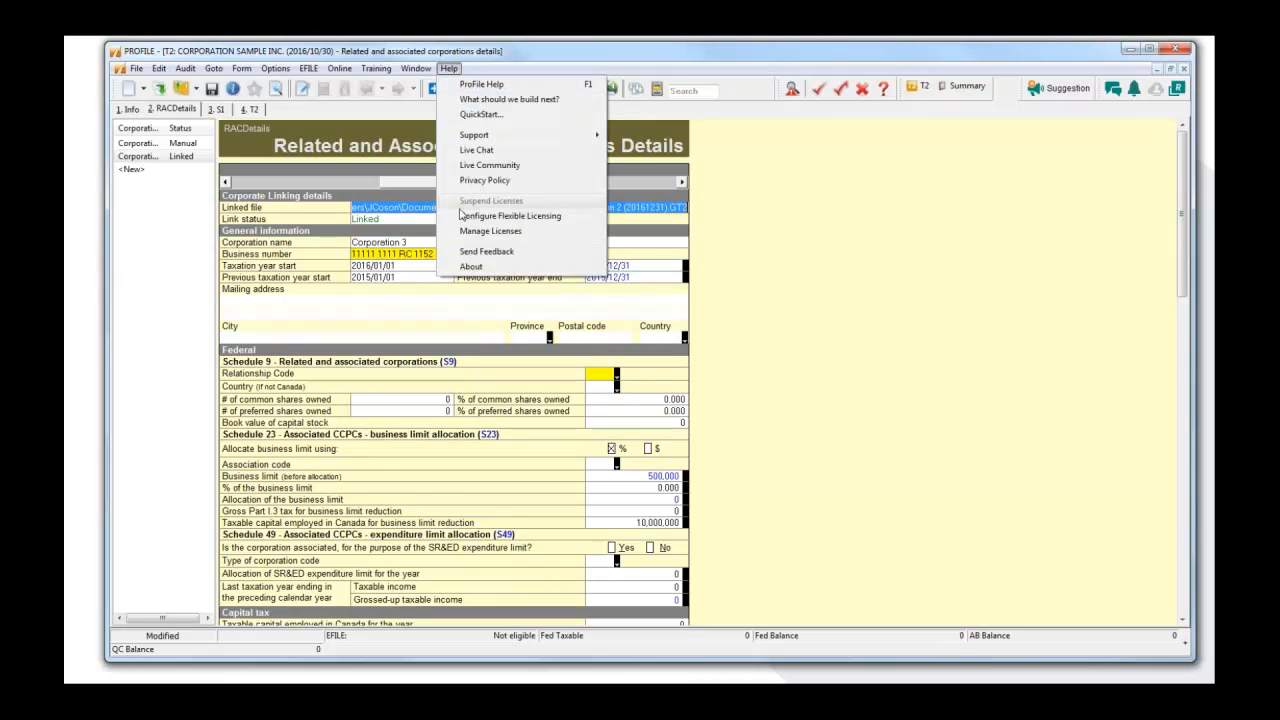
left_click(471, 267)
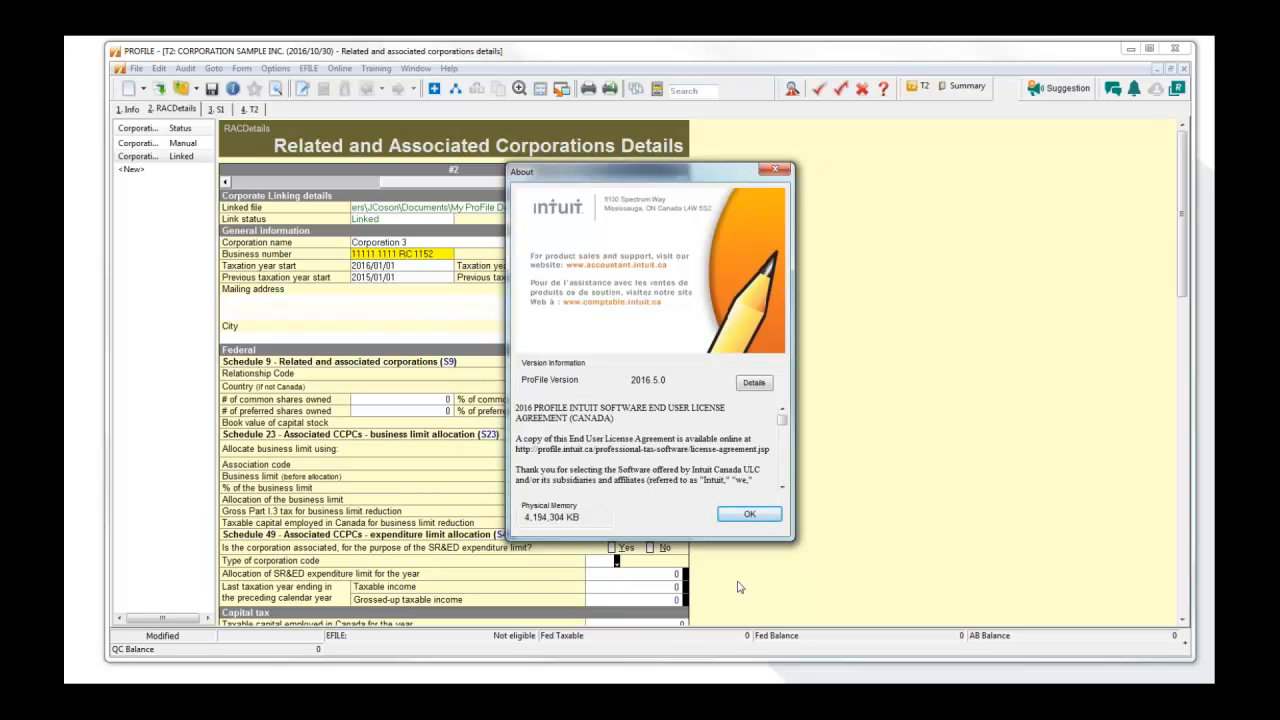
left_click(757, 515)
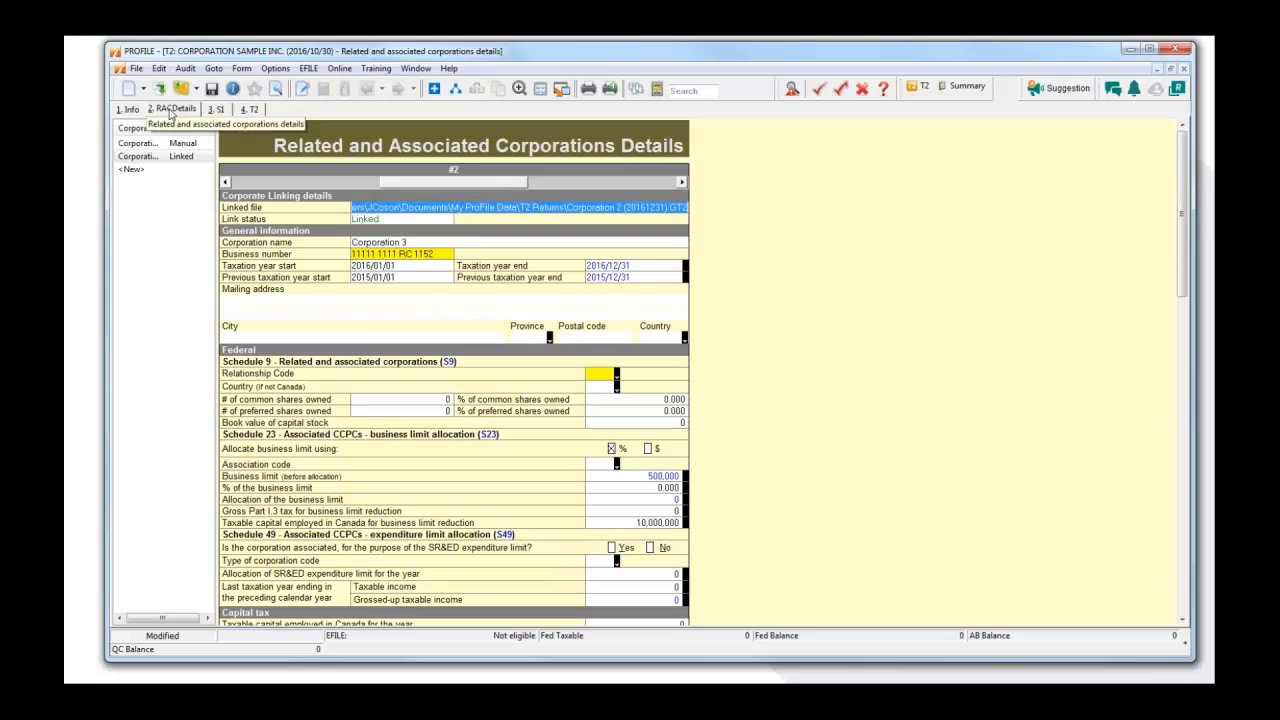
- Search the forms for "RAC" and open the related and associated corporations details form
left_click(700, 93)
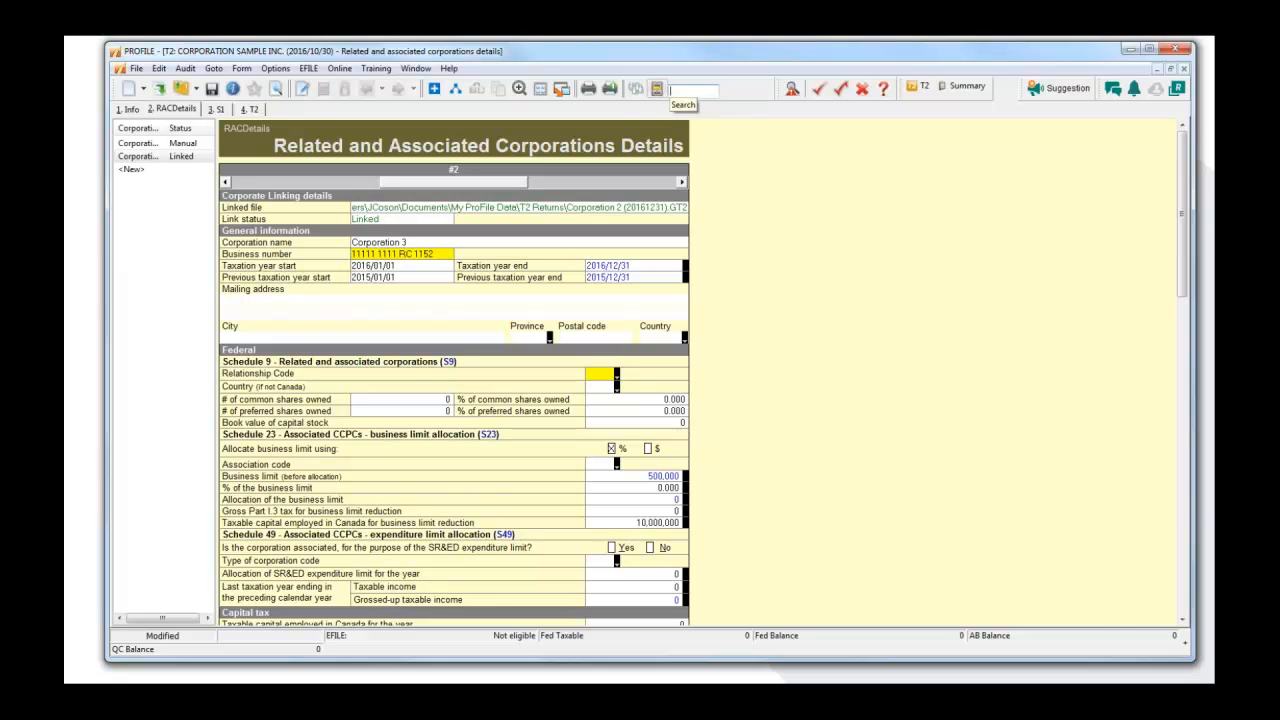
type("RAC")
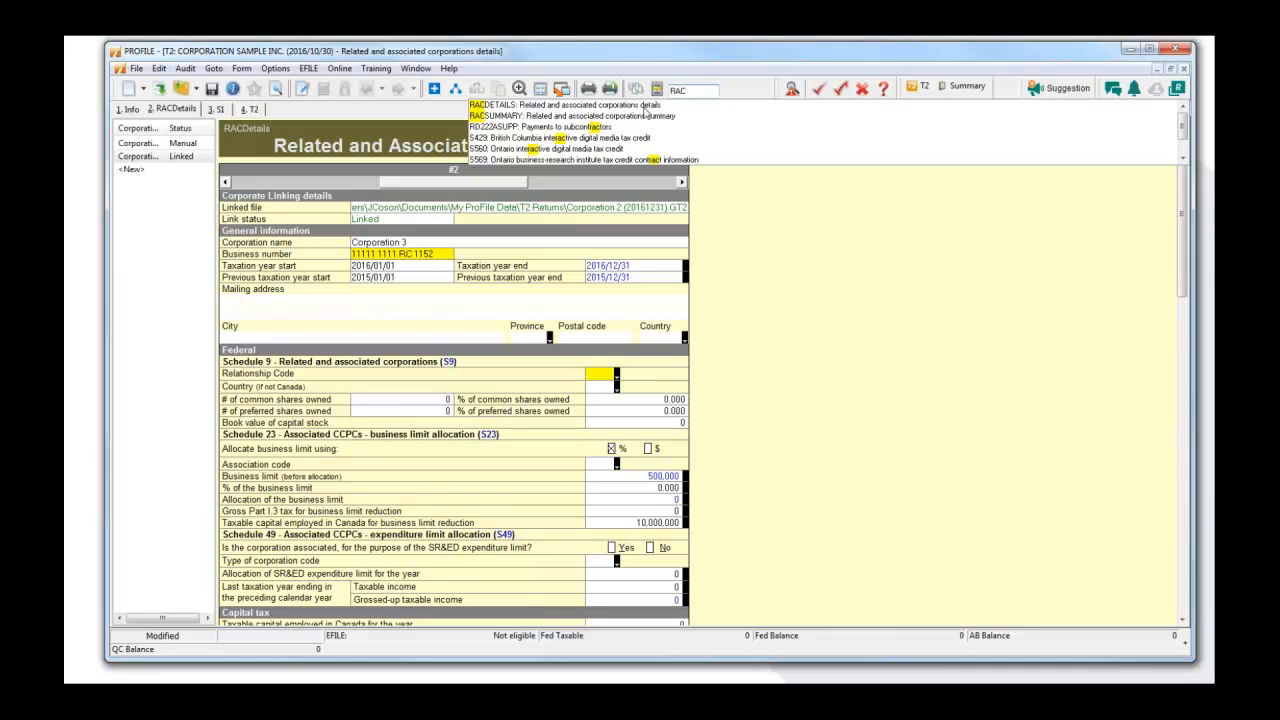
left_click(516, 106)
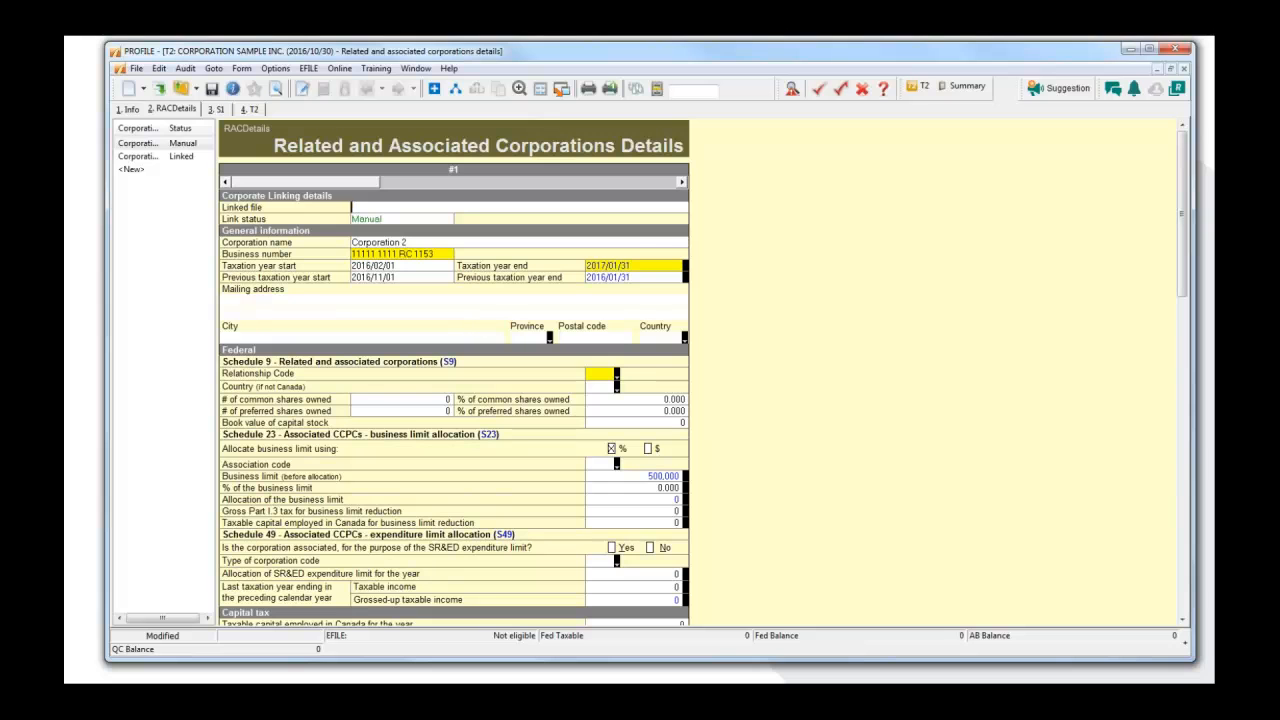
- Set the Schedule 9 relationship code of the manual Corporation 2 entry to 2
left_click(617, 378)
left_click(625, 393)
- Try to enter 8,000 as Corporation 2's percentage of common shares owned, and clear the share percentages
left_click(651, 400)
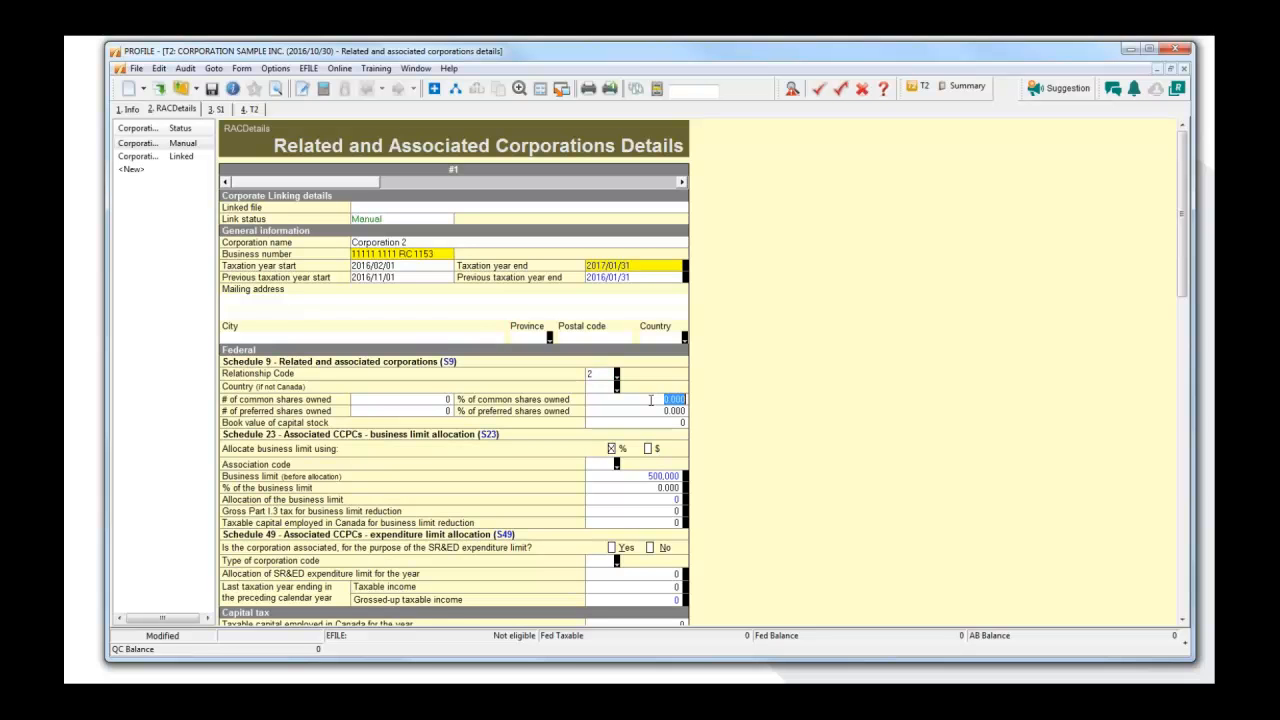
type("3000")
key("Return")
left_click(632, 400)
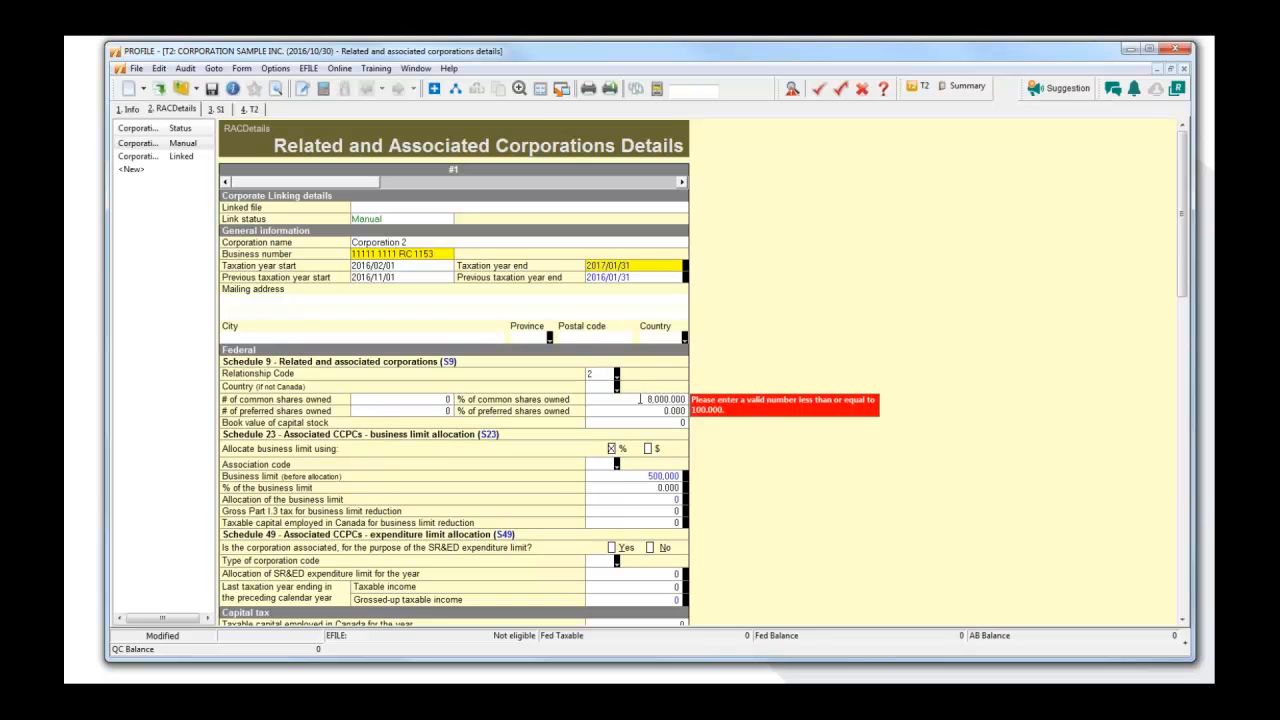
left_click(630, 414)
type("1000000")
key("Return")
left_click(653, 400)
key("Return")
type("1.0000")
key("Return")
key("Delete")
key("Tab")
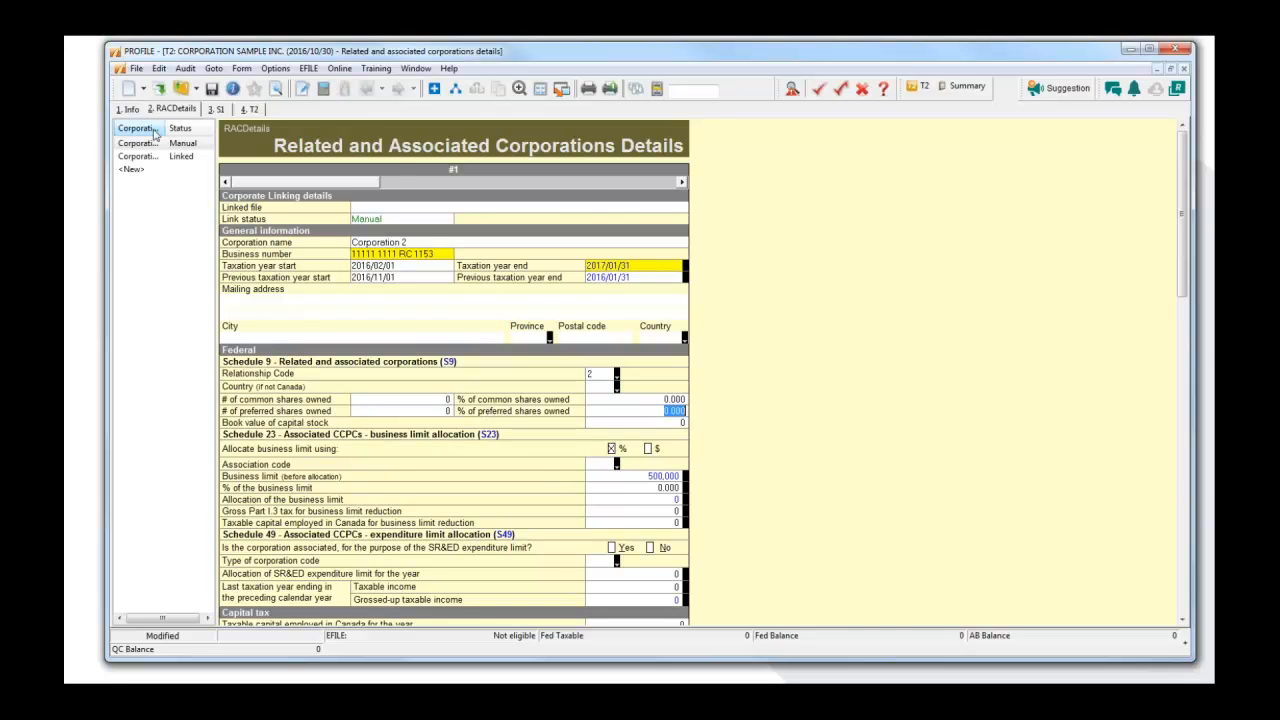
left_click(129, 109)
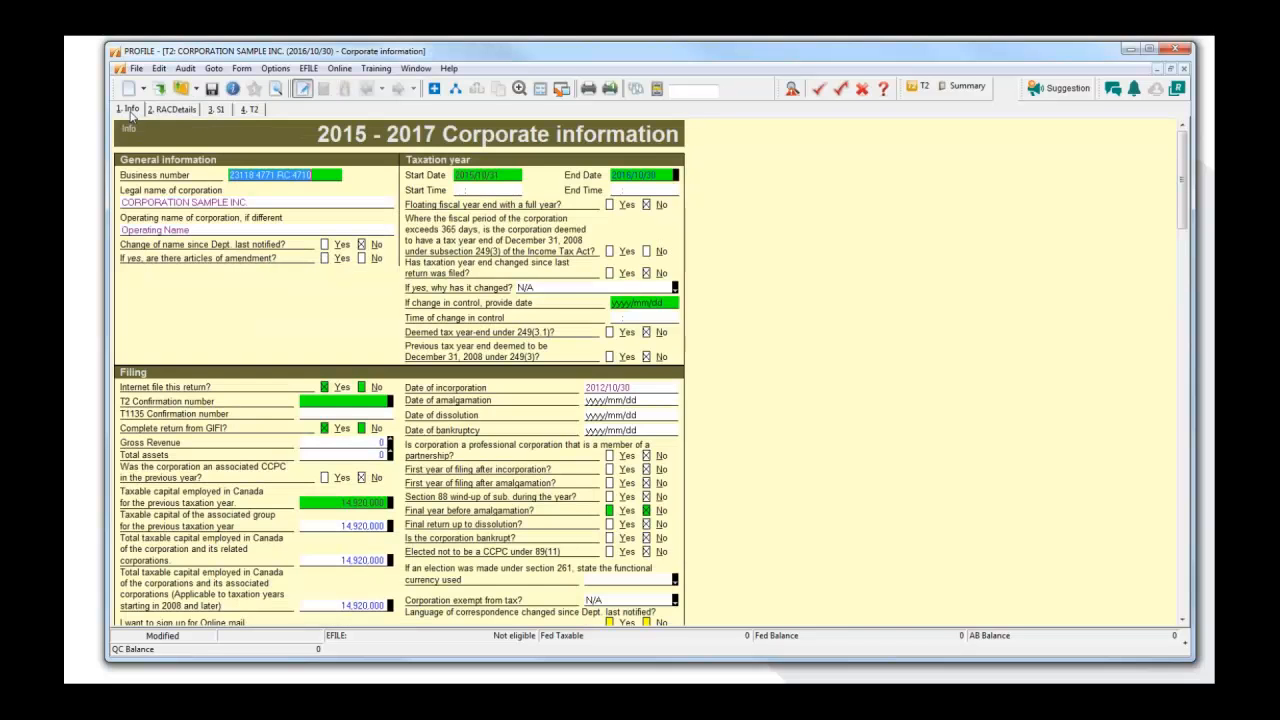
left_click(172, 109)
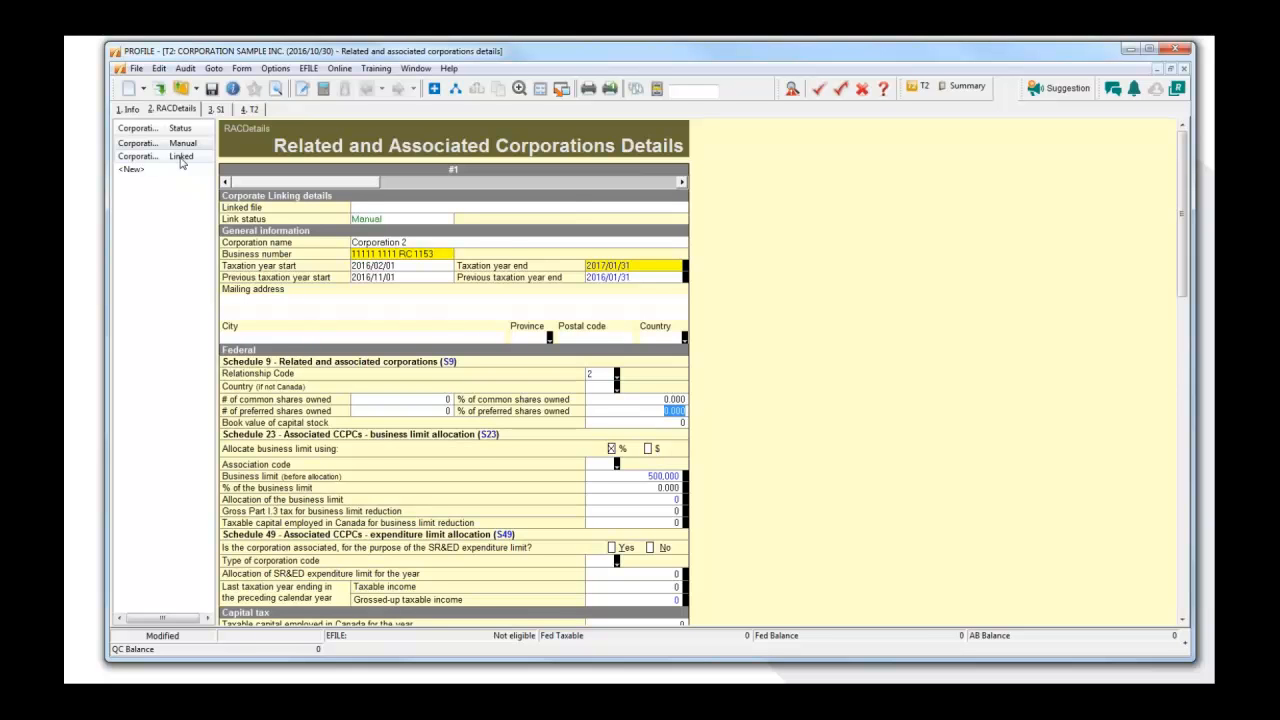
- Start linking a new corporation to the return and choose the file Corporation 1 (20170131) from T2 Returns
left_click(435, 91)
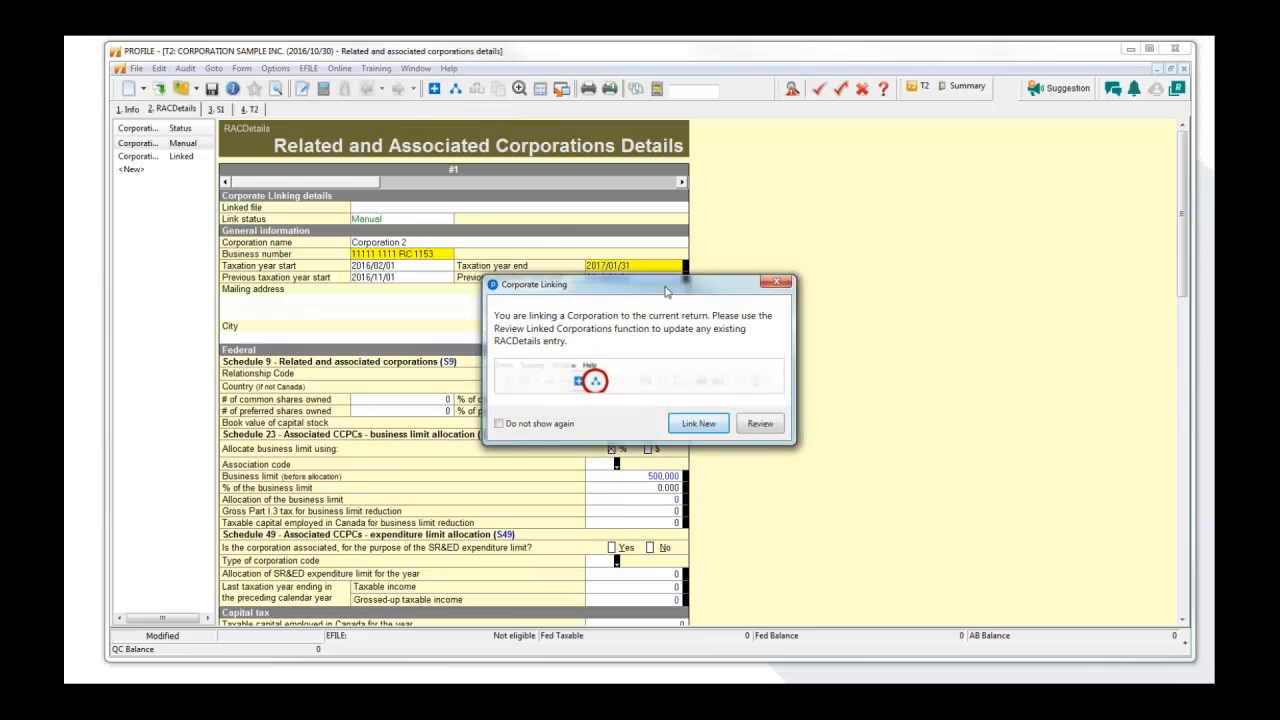
left_click_drag(665, 290, 657, 242)
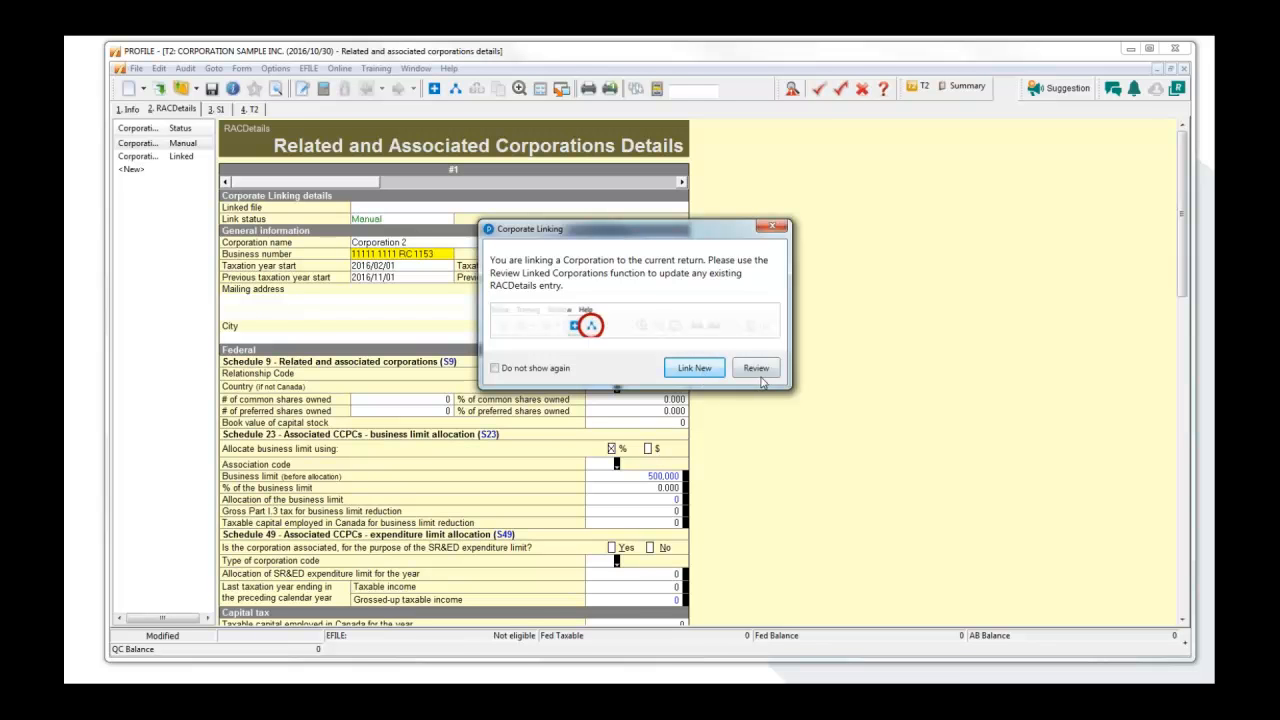
left_click(694, 368)
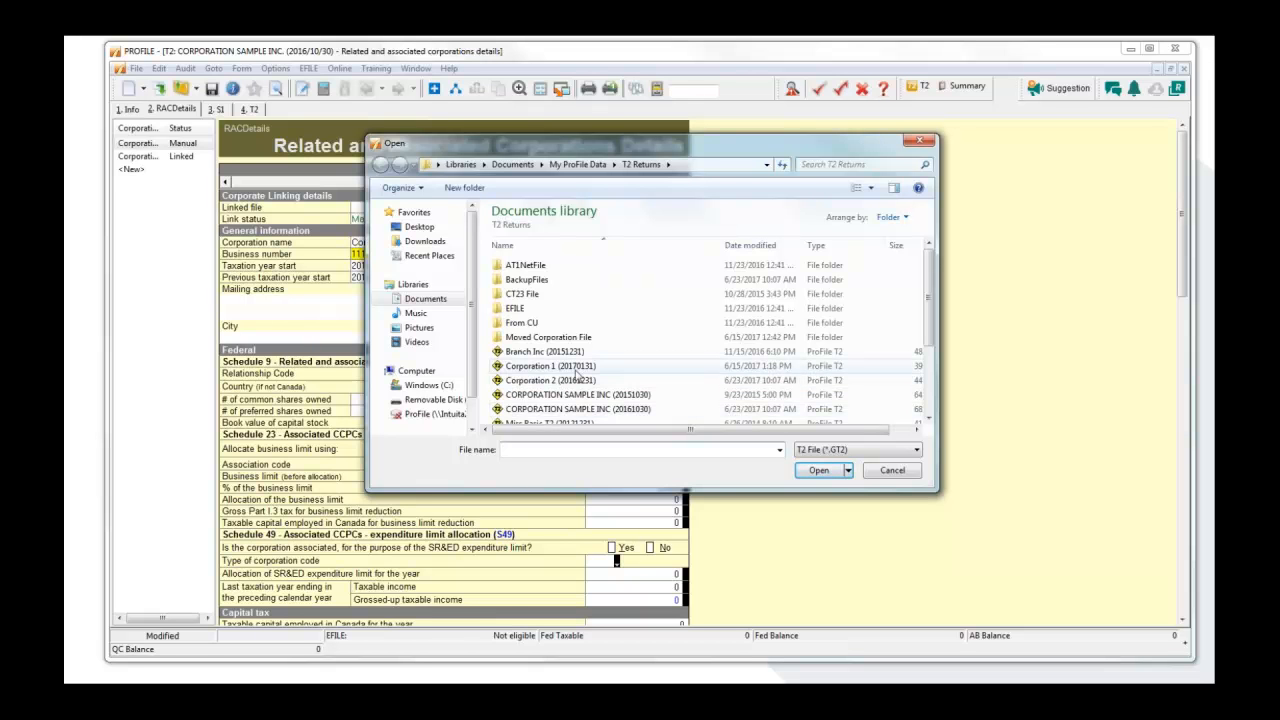
left_click(551, 372)
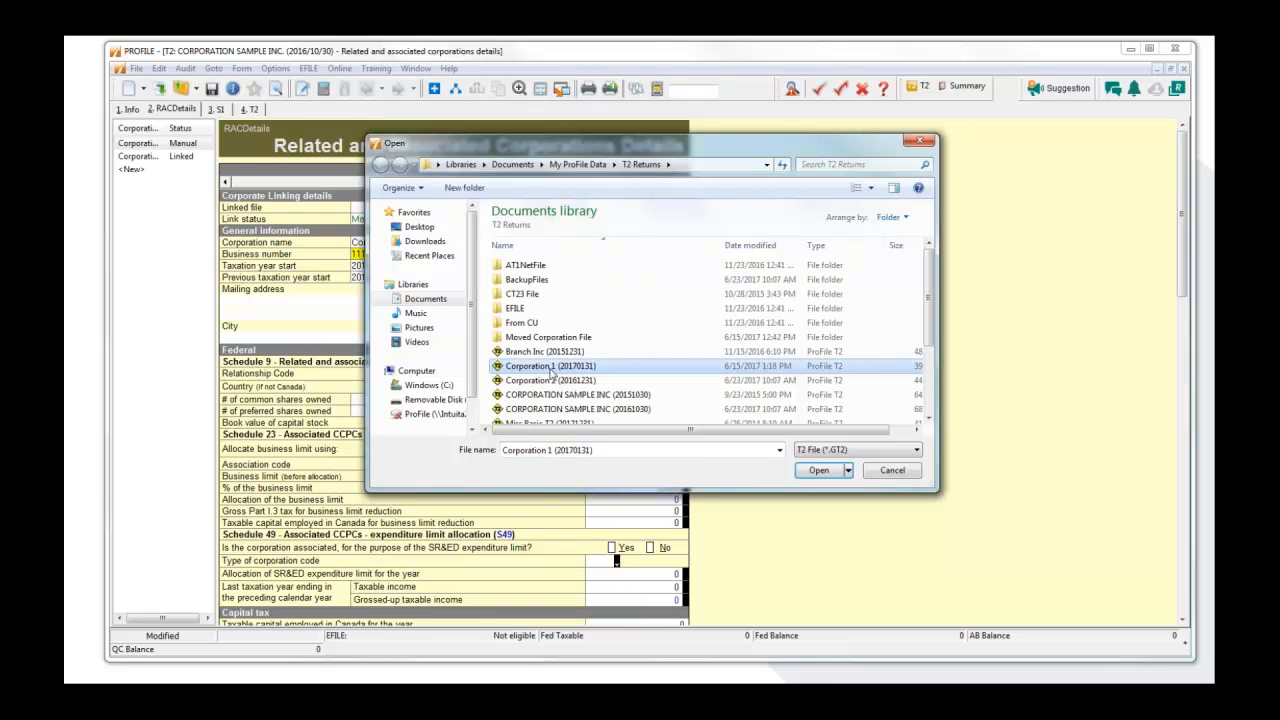
left_click(819, 471)
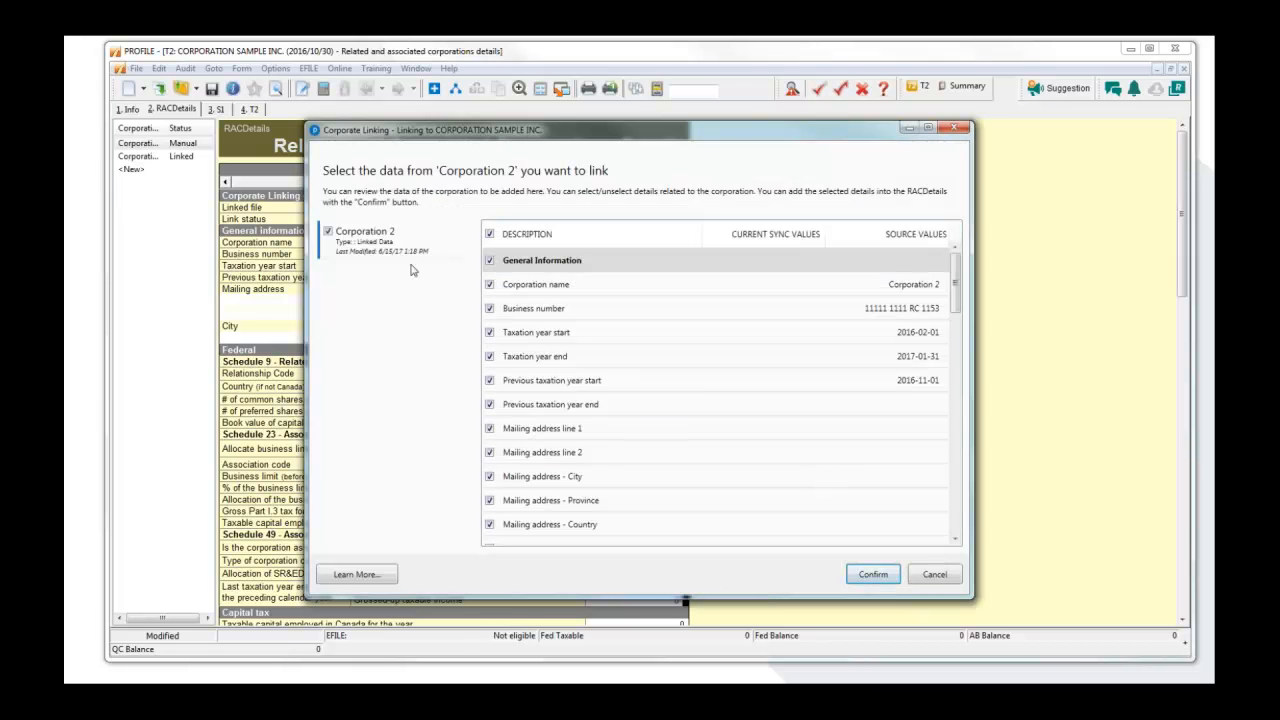
- Review the full list of Corporation 2 source data and confirm the link with all items selected
left_click_drag(597, 137, 597, 115)
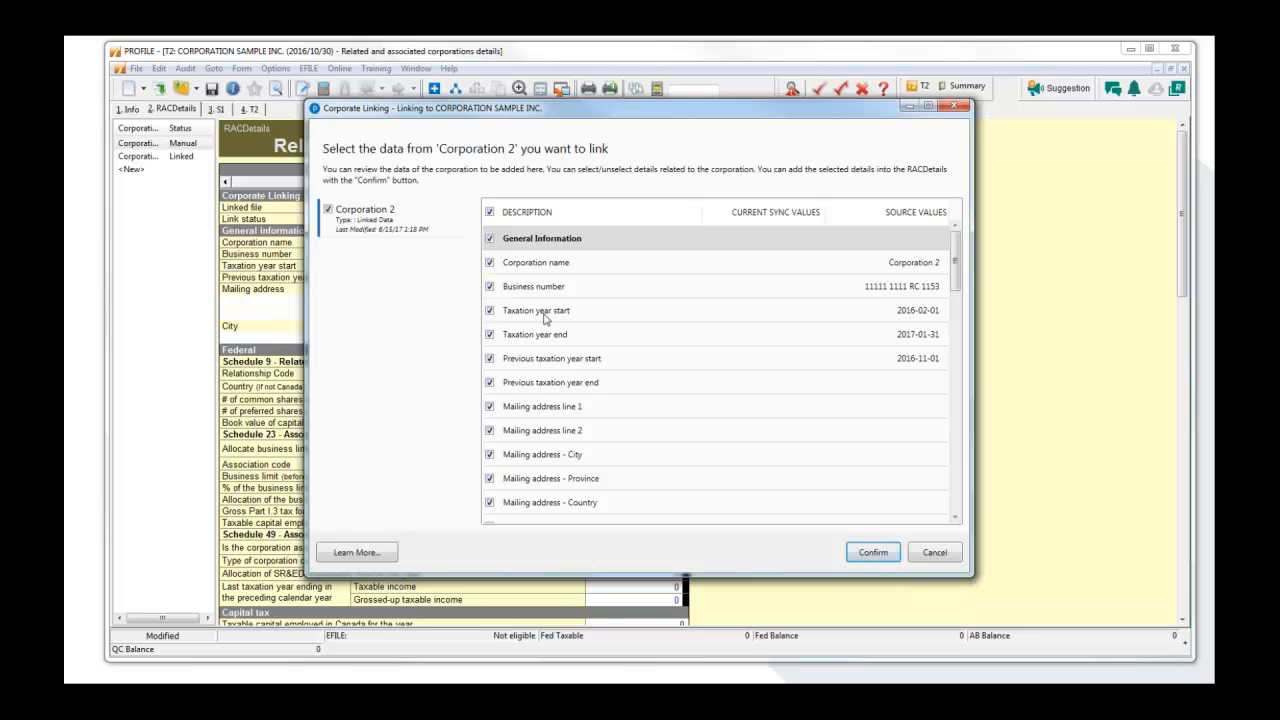
left_click_drag(958, 288, 964, 523)
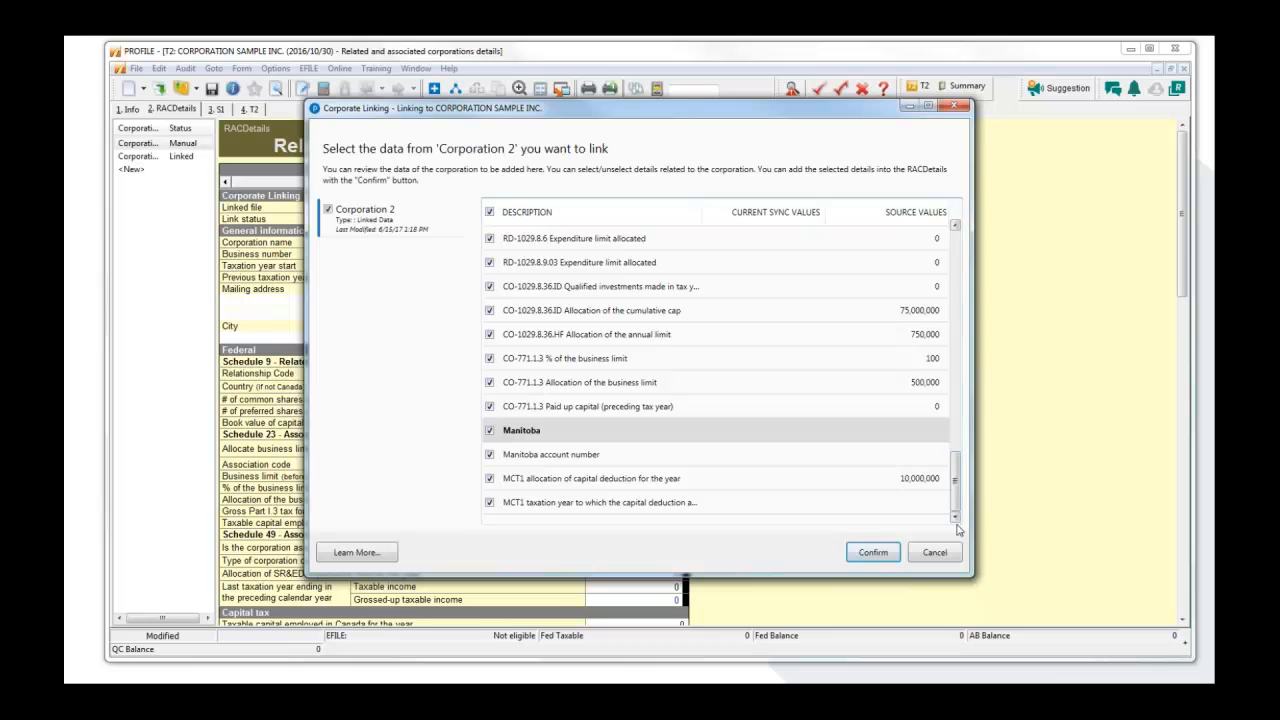
left_click(956, 251)
left_click(956, 251)
left_click(956, 251)
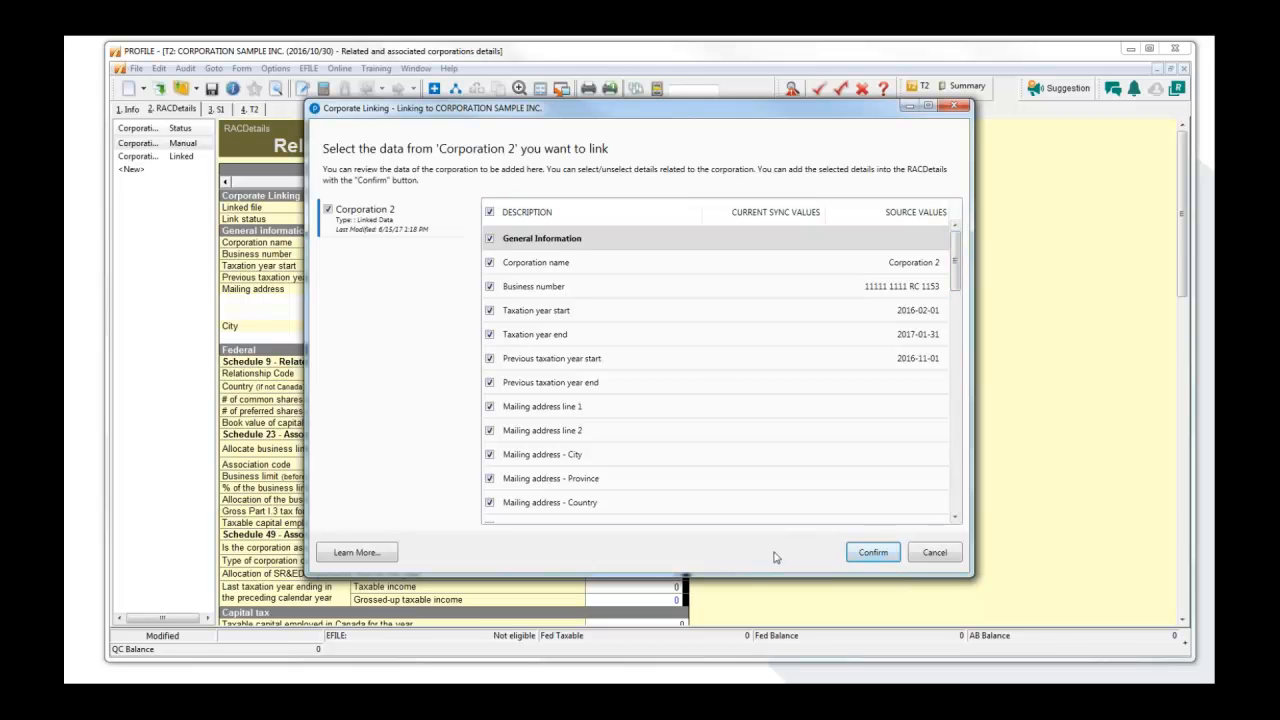
left_click(867, 554)
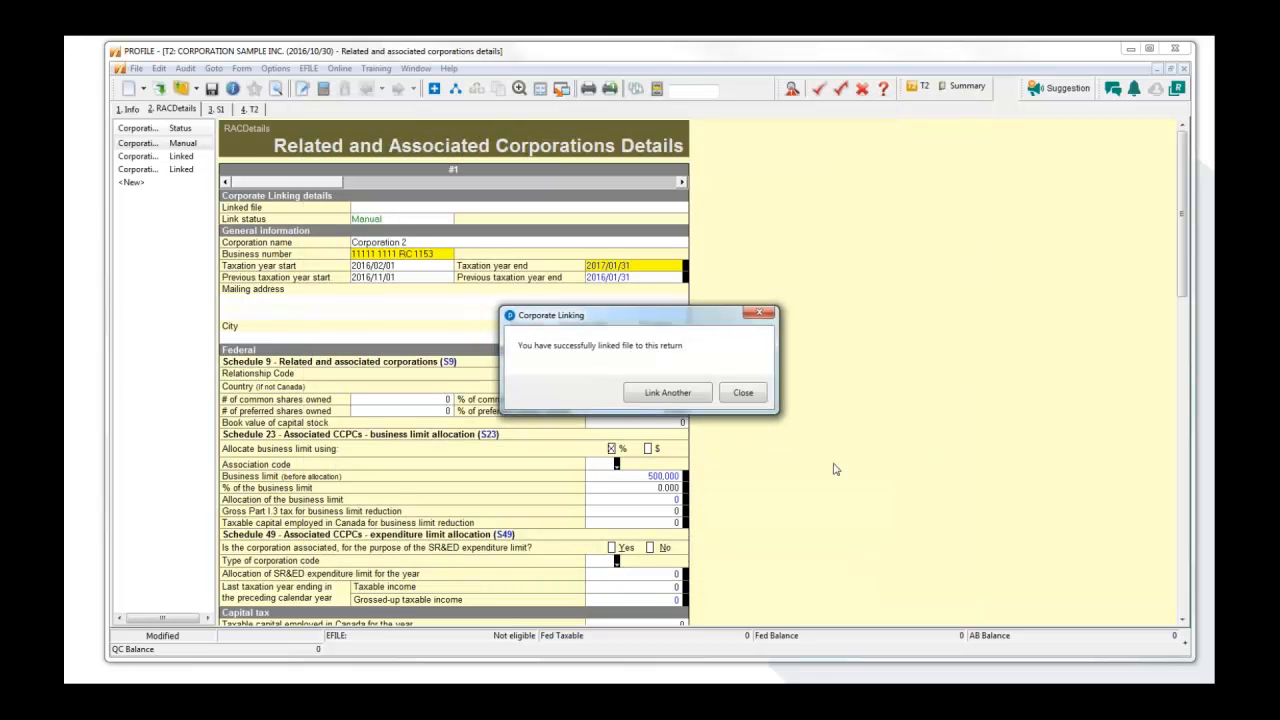
- Try to link another corporation to the return using the file Corporation 2 (20161231)
left_click_drag(620, 326, 664, 304)
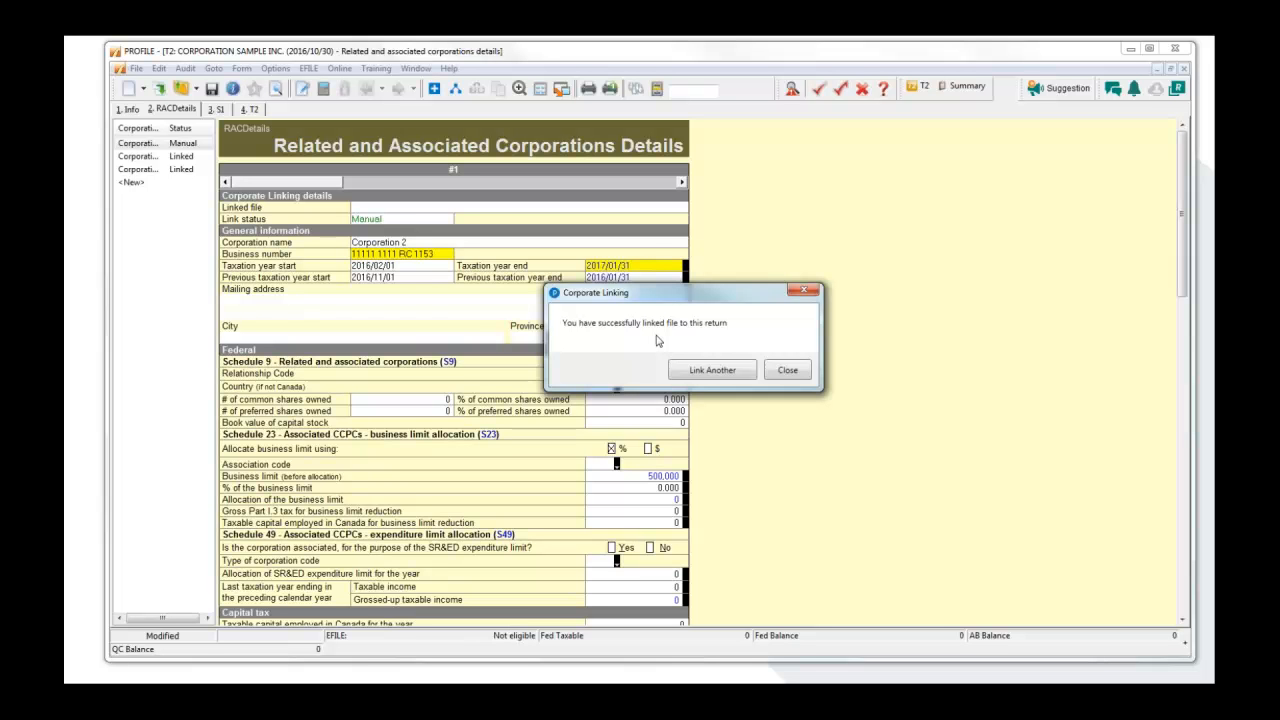
left_click(708, 372)
left_click(681, 427)
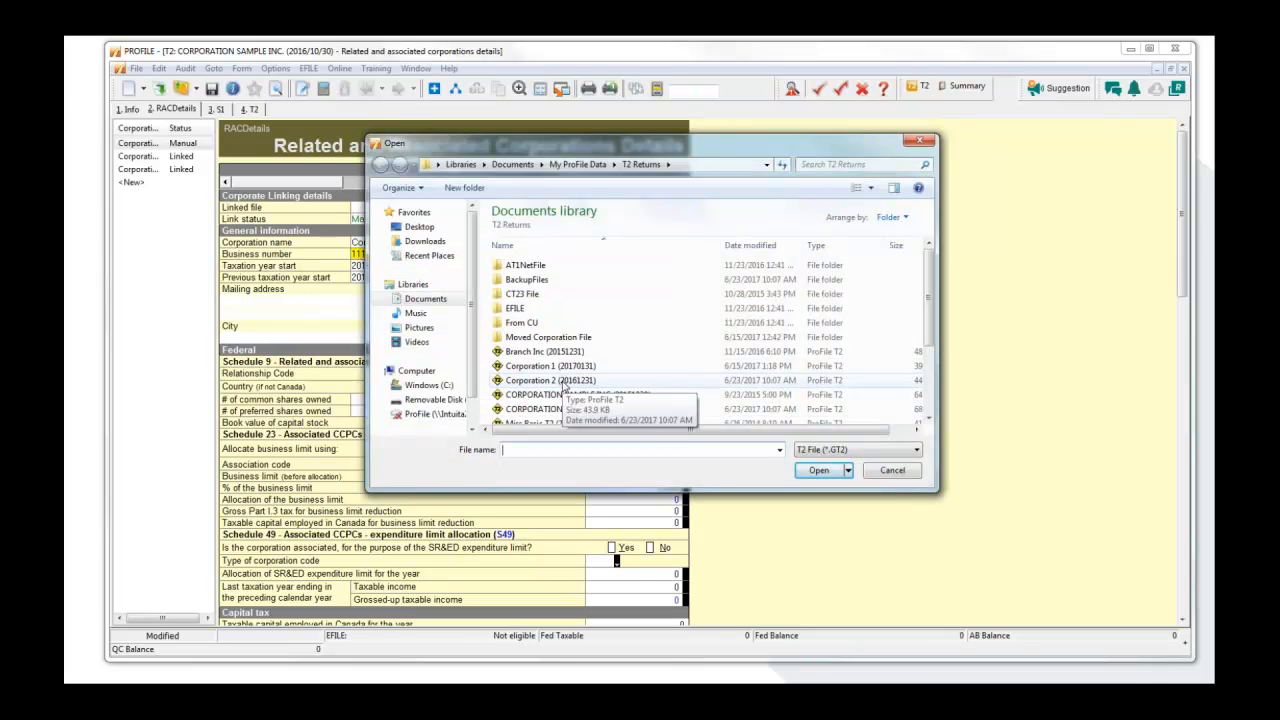
left_click(565, 385)
left_click(812, 468)
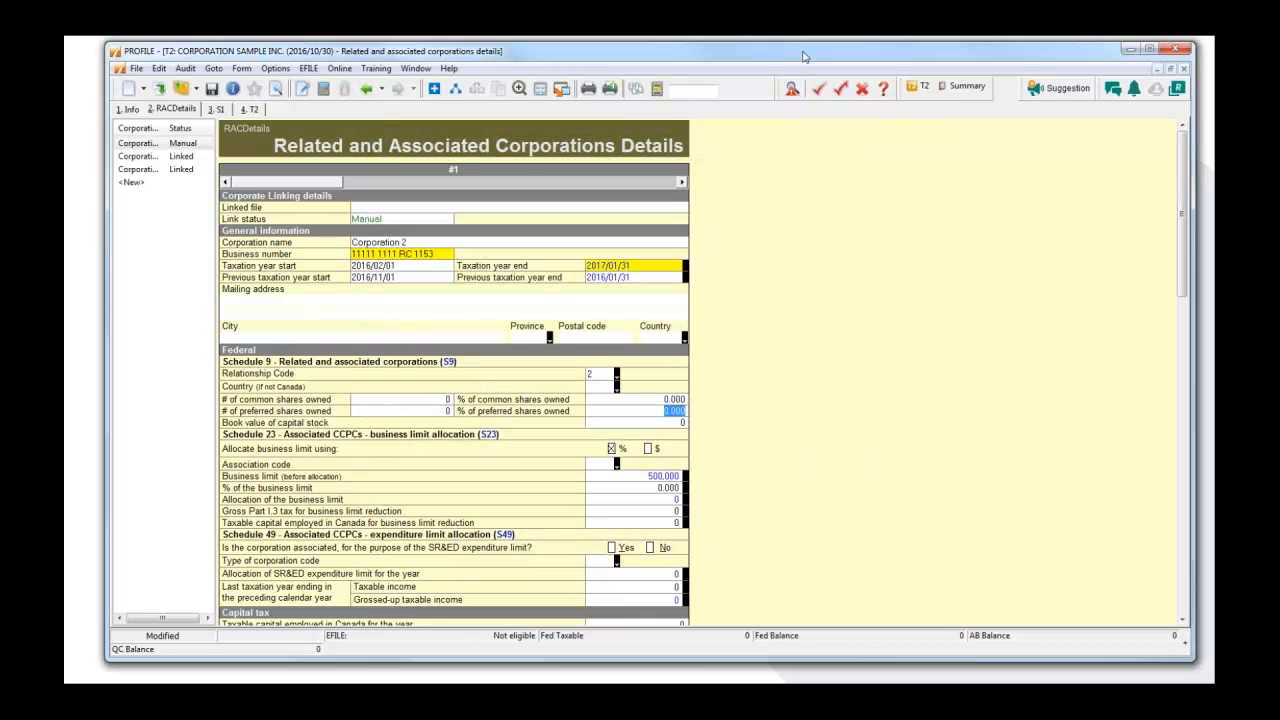
- Widen the Corporation column and the corporation list so names and statuses fit, and select the Corporation 3 entry
left_click_drag(800, 57, 795, 56)
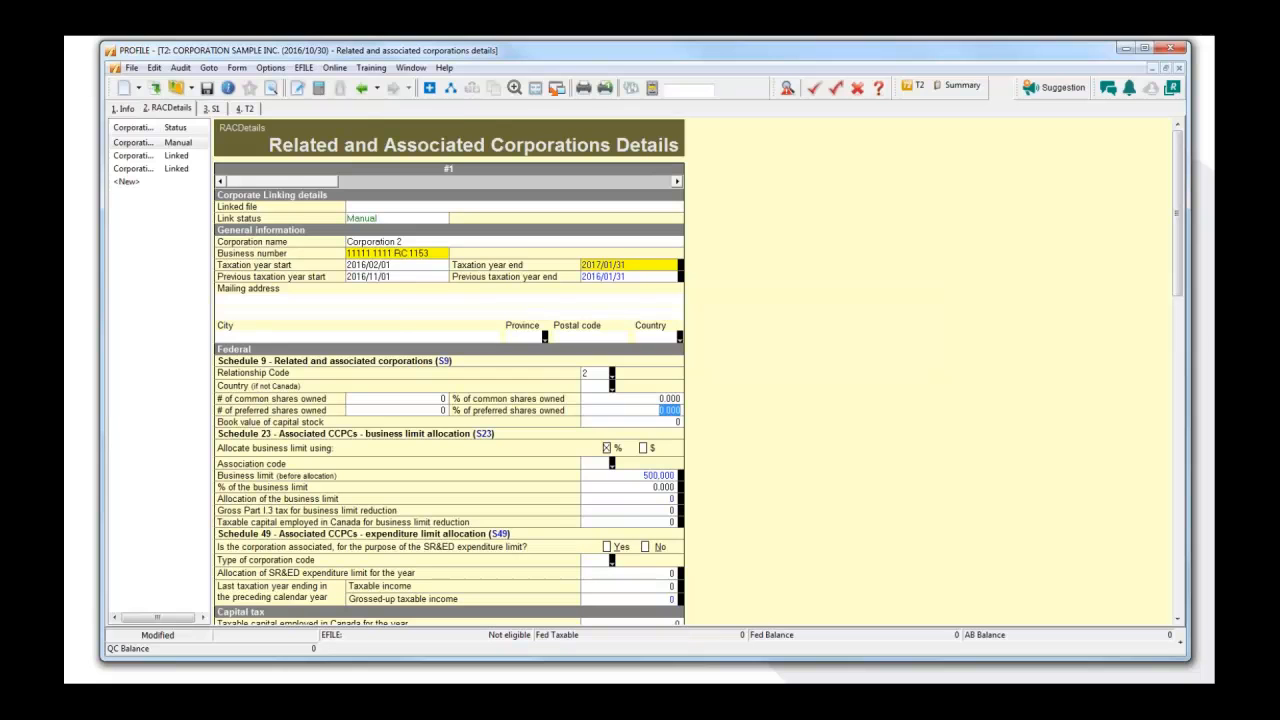
left_click_drag(162, 127, 178, 131)
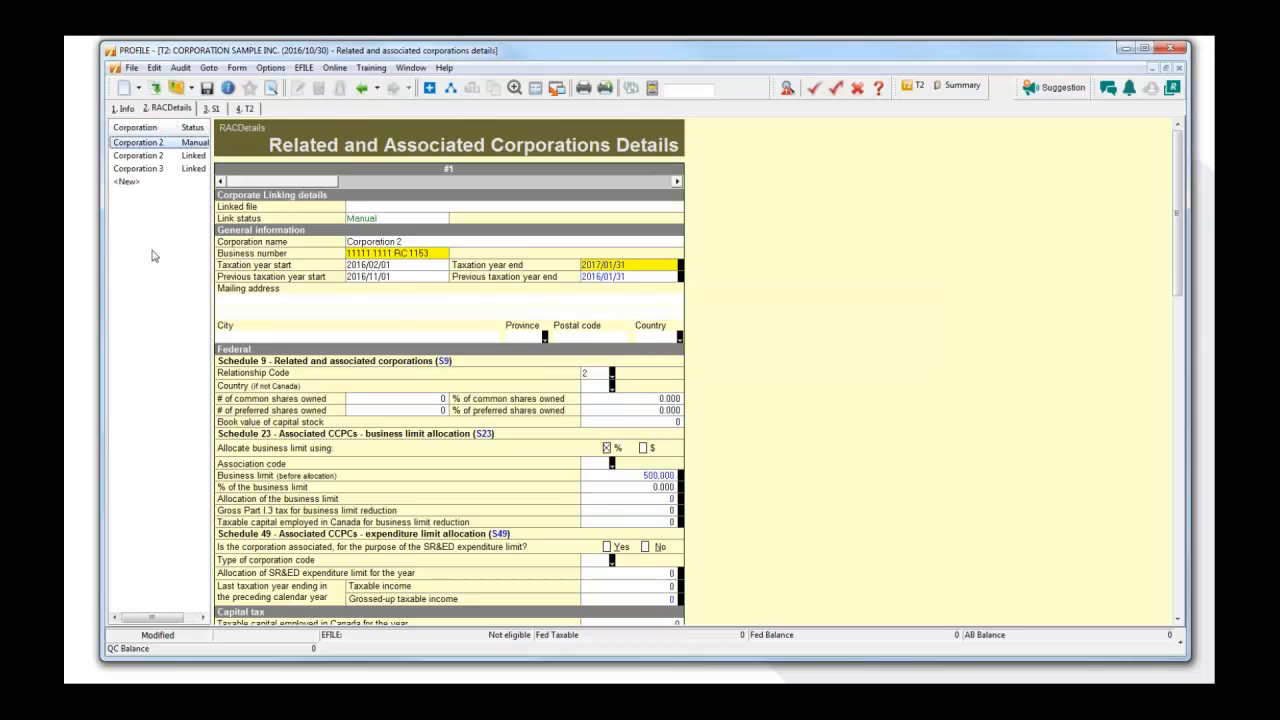
left_click(155, 170)
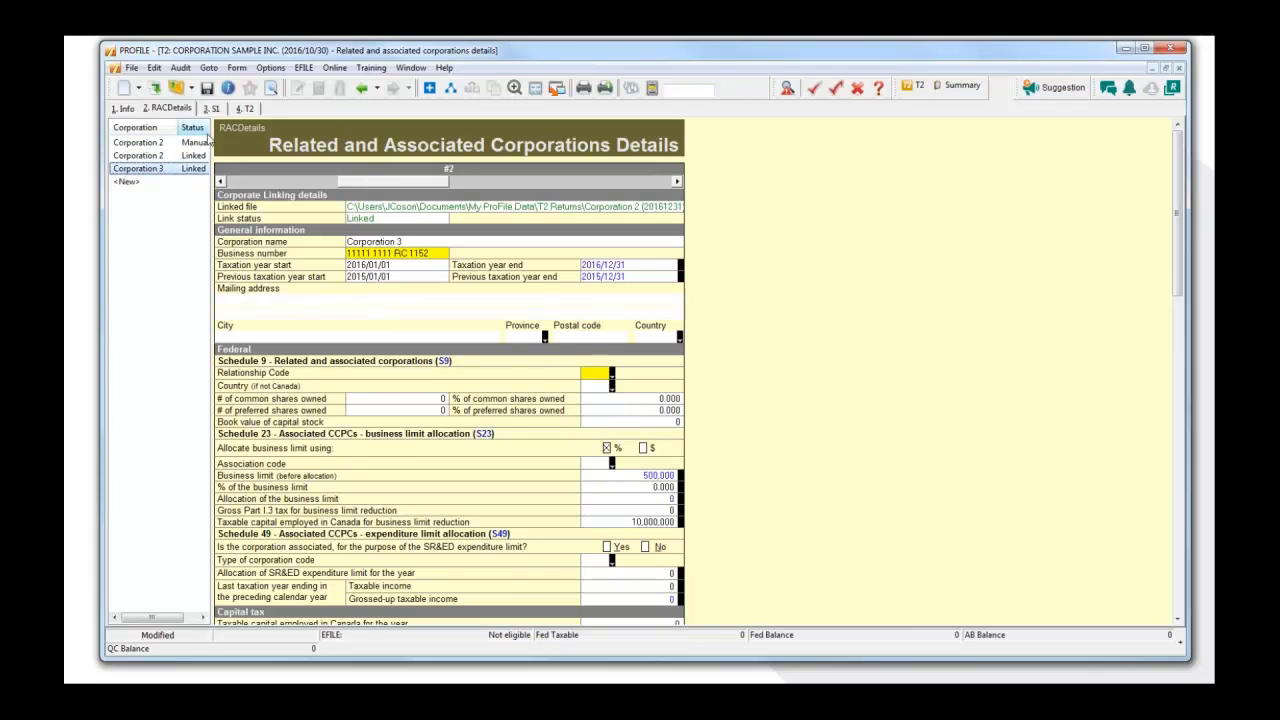
left_click_drag(213, 140, 270, 140)
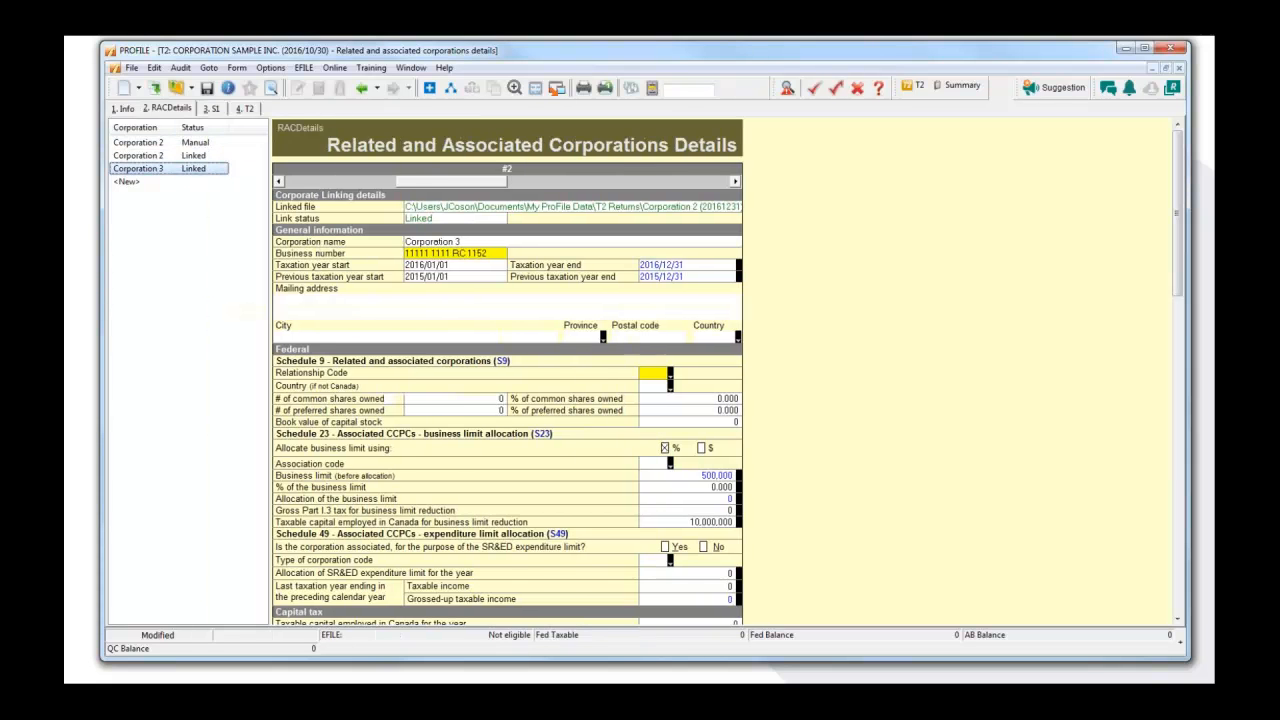
- Compare the manual Corporation 2 entry with the linked Corporation 3 entry and inspect its linked file path
left_click(182, 145)
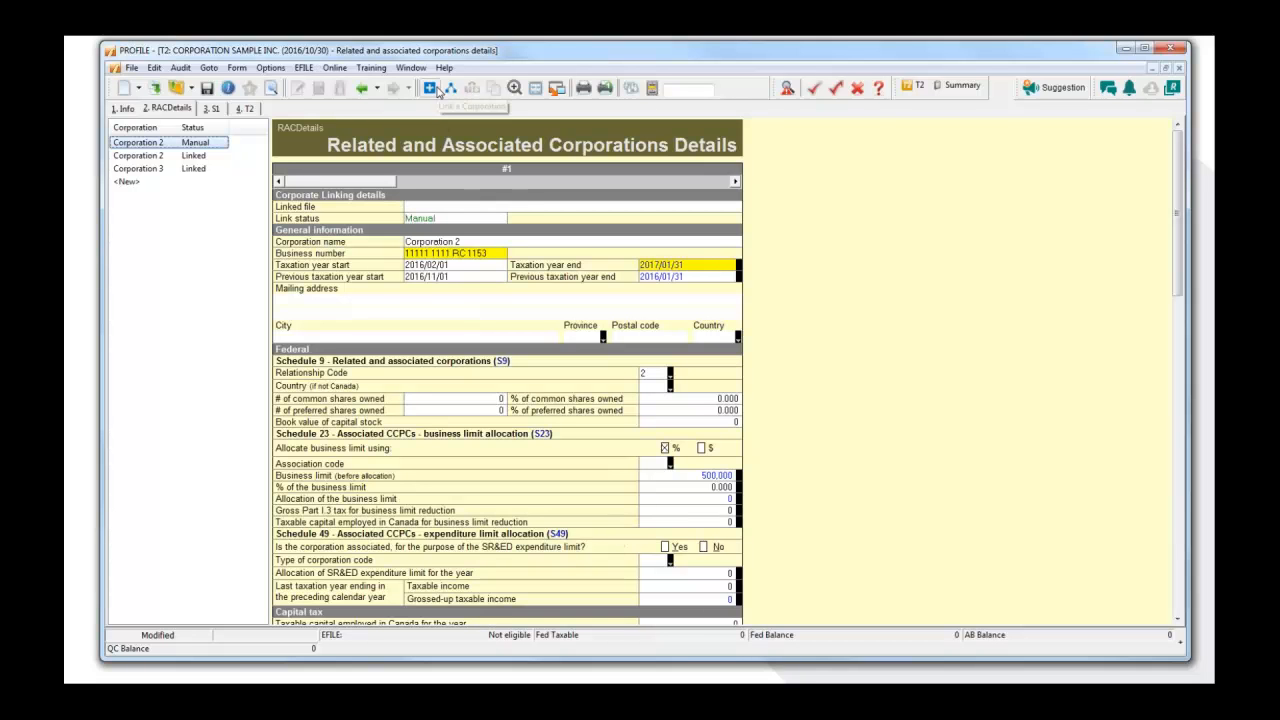
left_click(196, 169)
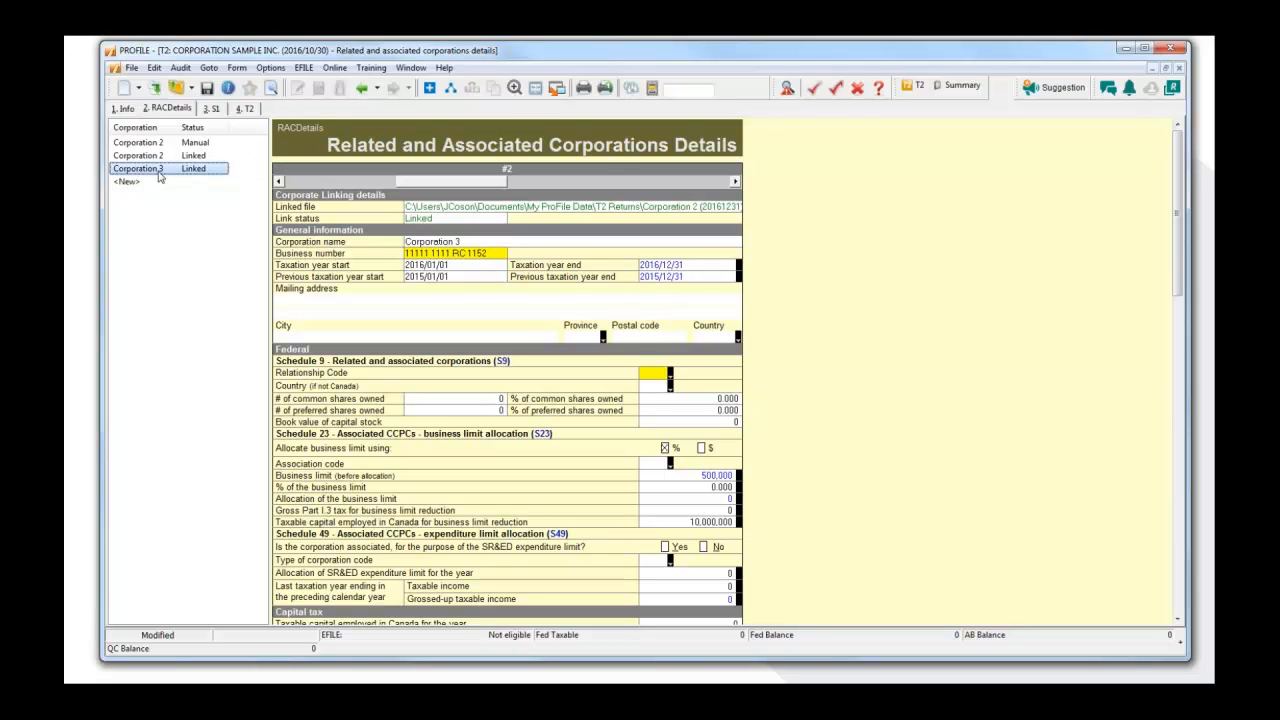
left_click(406, 206)
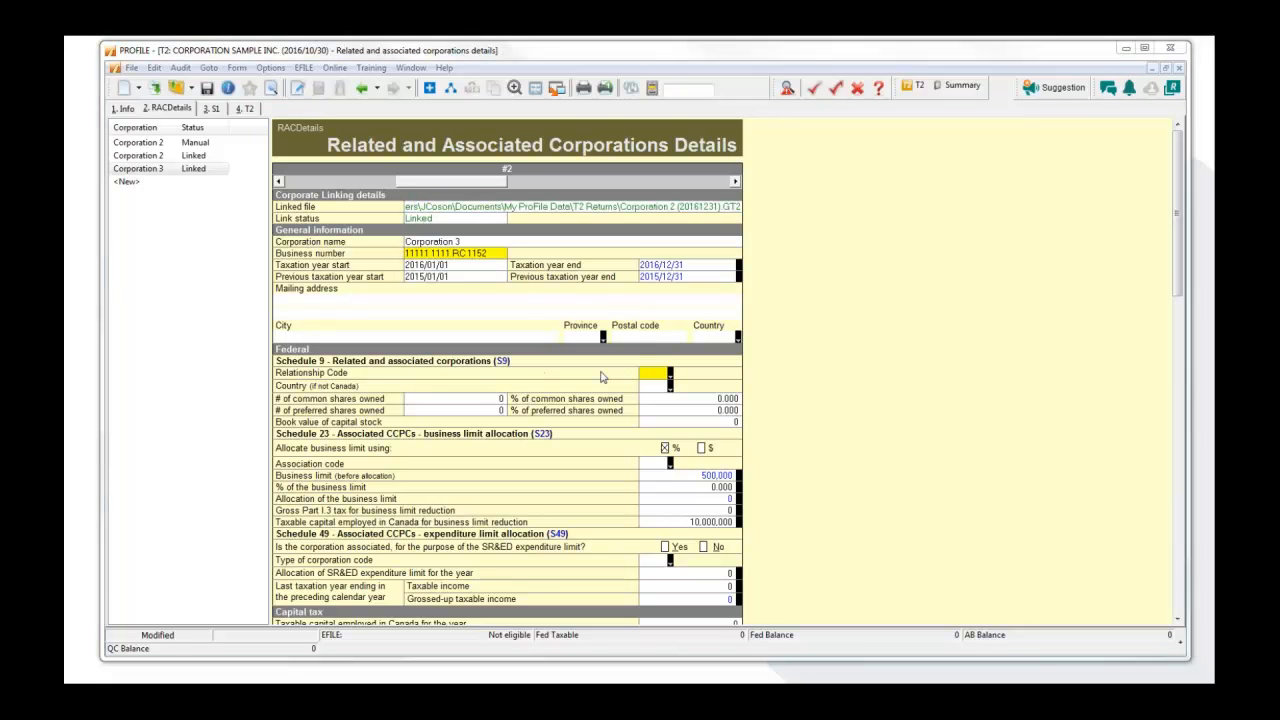
- In Windows Explorer, move the file Corporation 1 (20170131) from My ProFile Data's T2 Returns folder into Moved Corporation File
left_click_drag(66, 152, 609, 108)
left_click(333, 268)
double_click(448, 278)
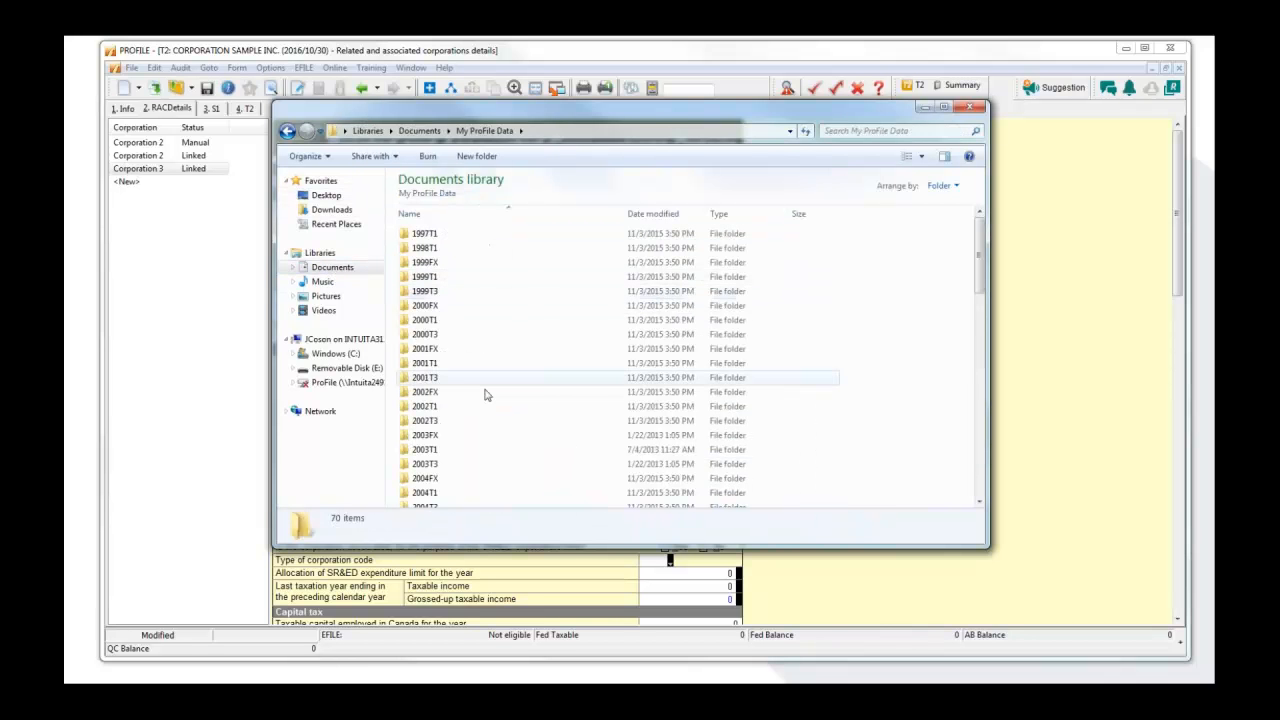
scroll(828, 384, "down", 5)
scroll(857, 380, "down", 13)
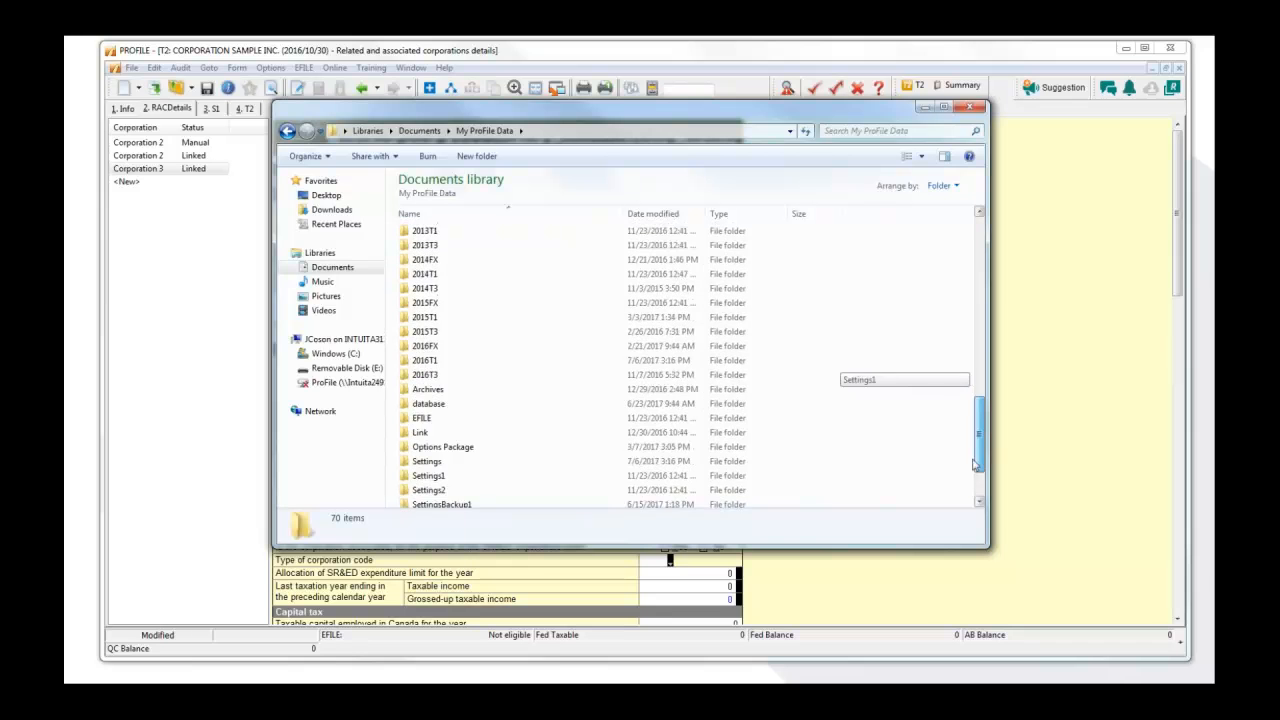
left_click(437, 473)
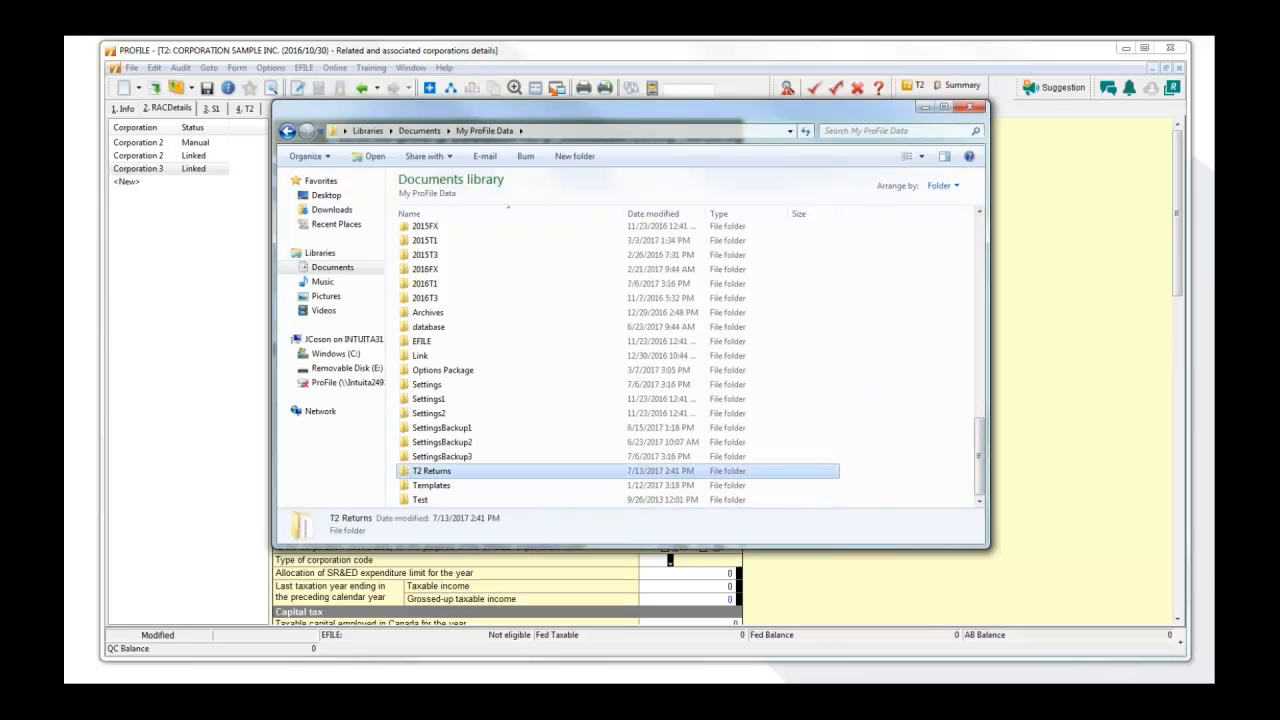
double_click(437, 475)
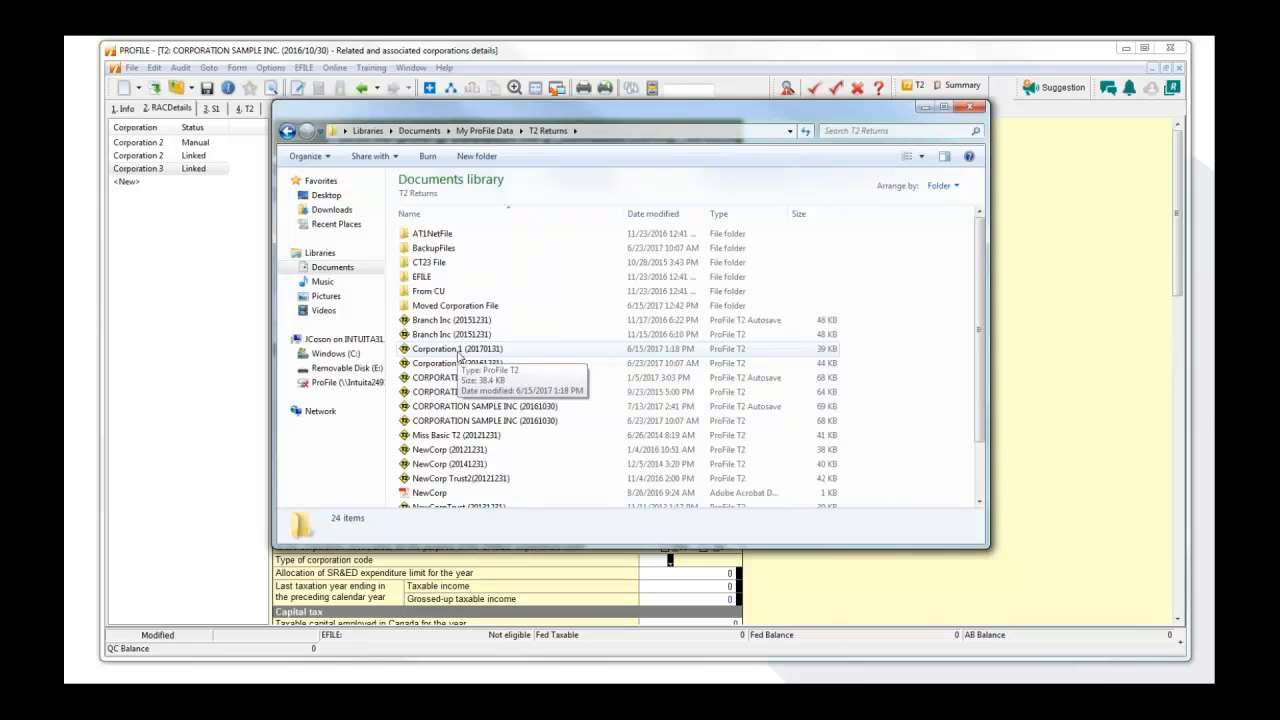
left_click_drag(459, 352, 457, 307)
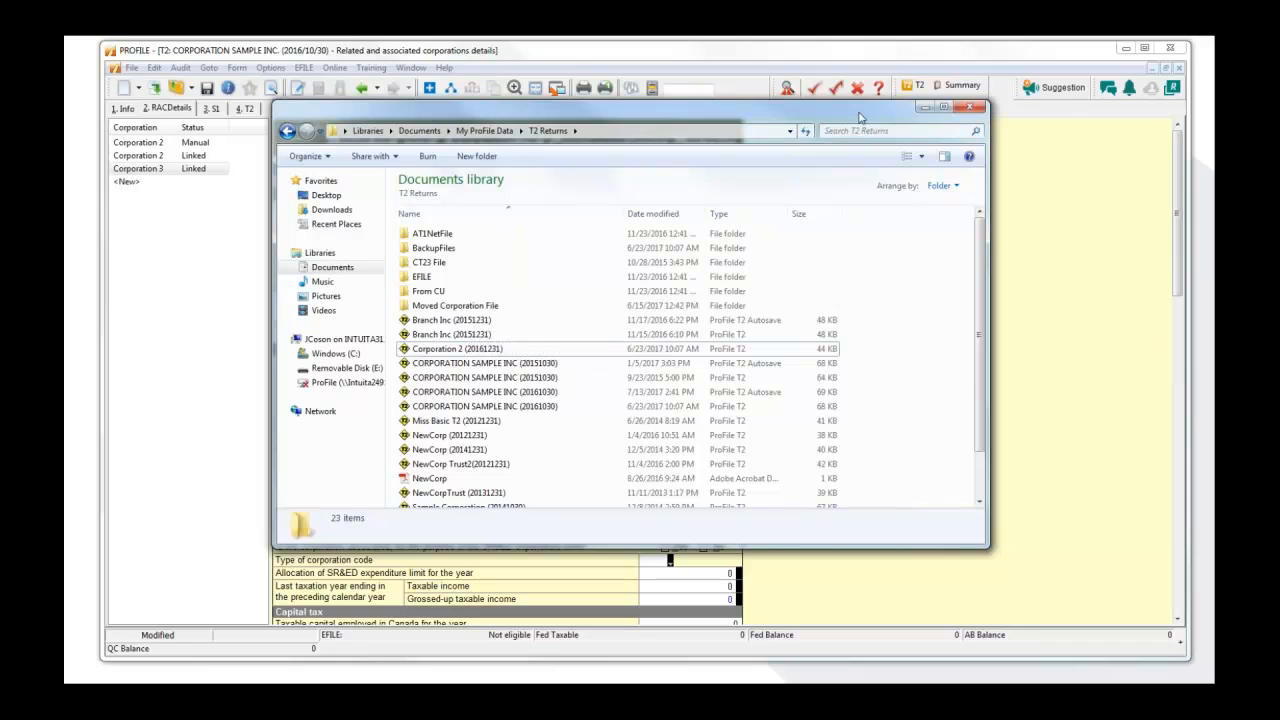
left_click(970, 106)
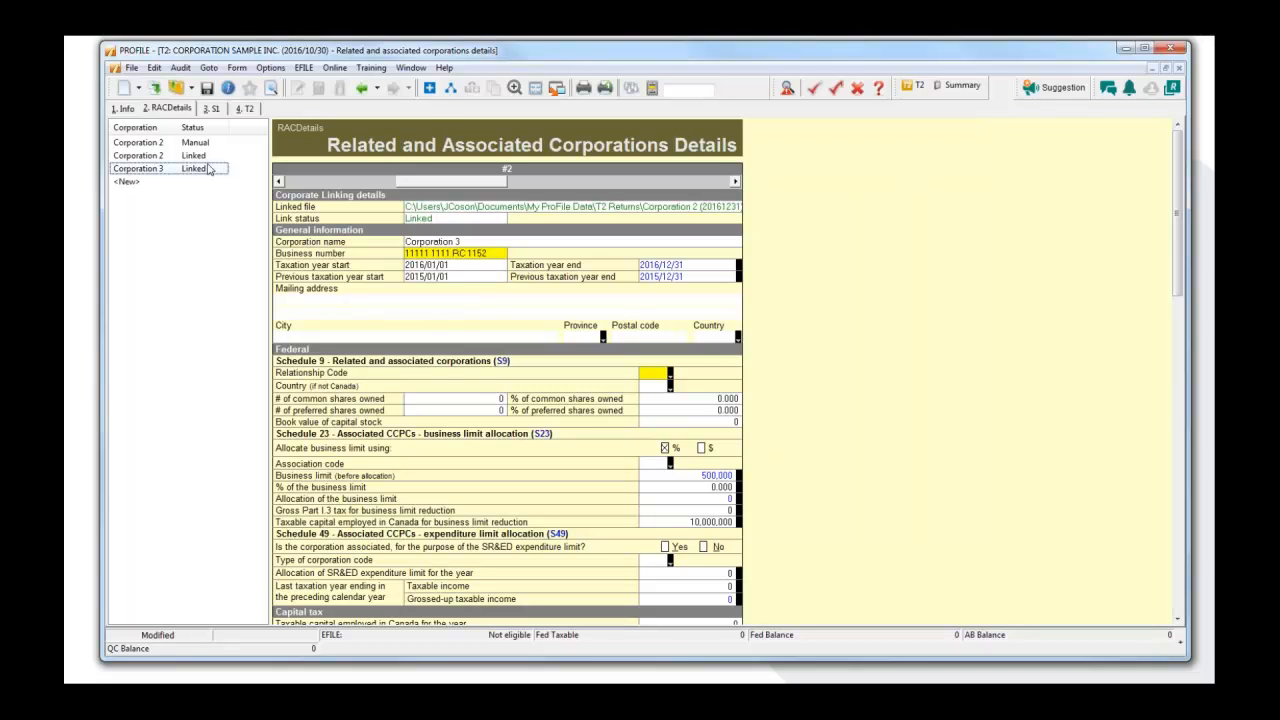
left_click(430, 89)
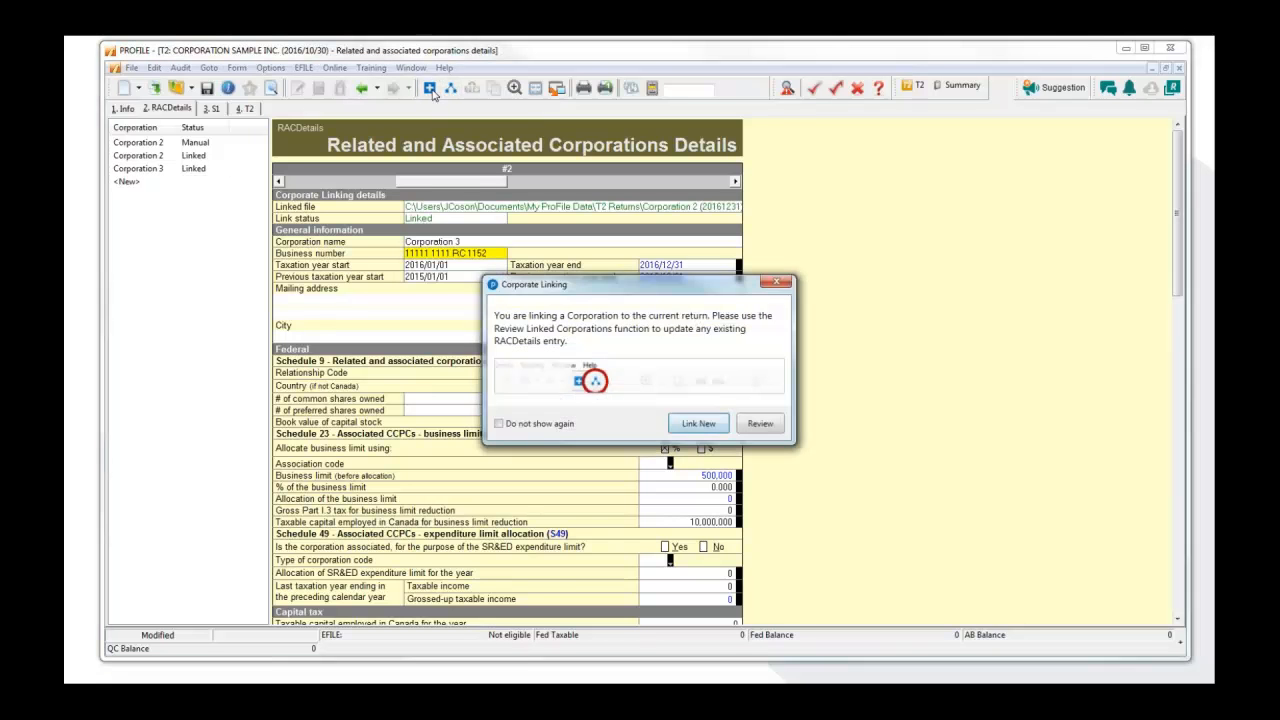
left_click(762, 423)
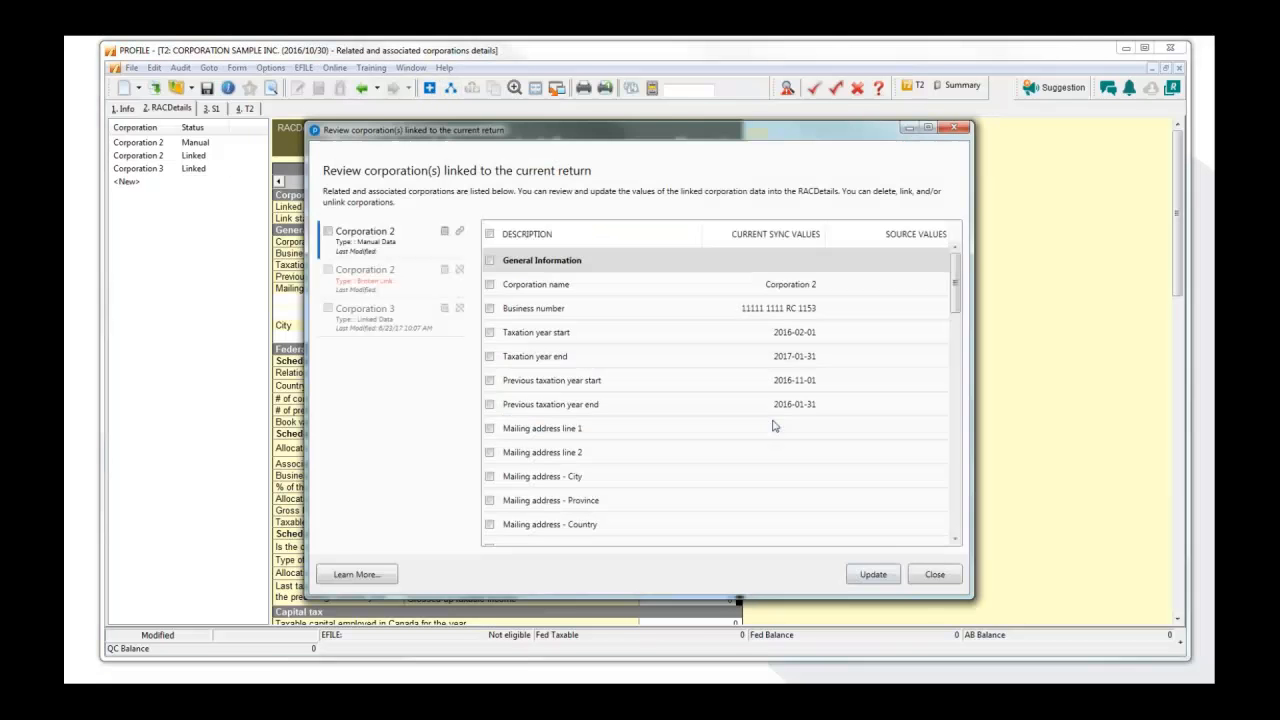
left_click(955, 128)
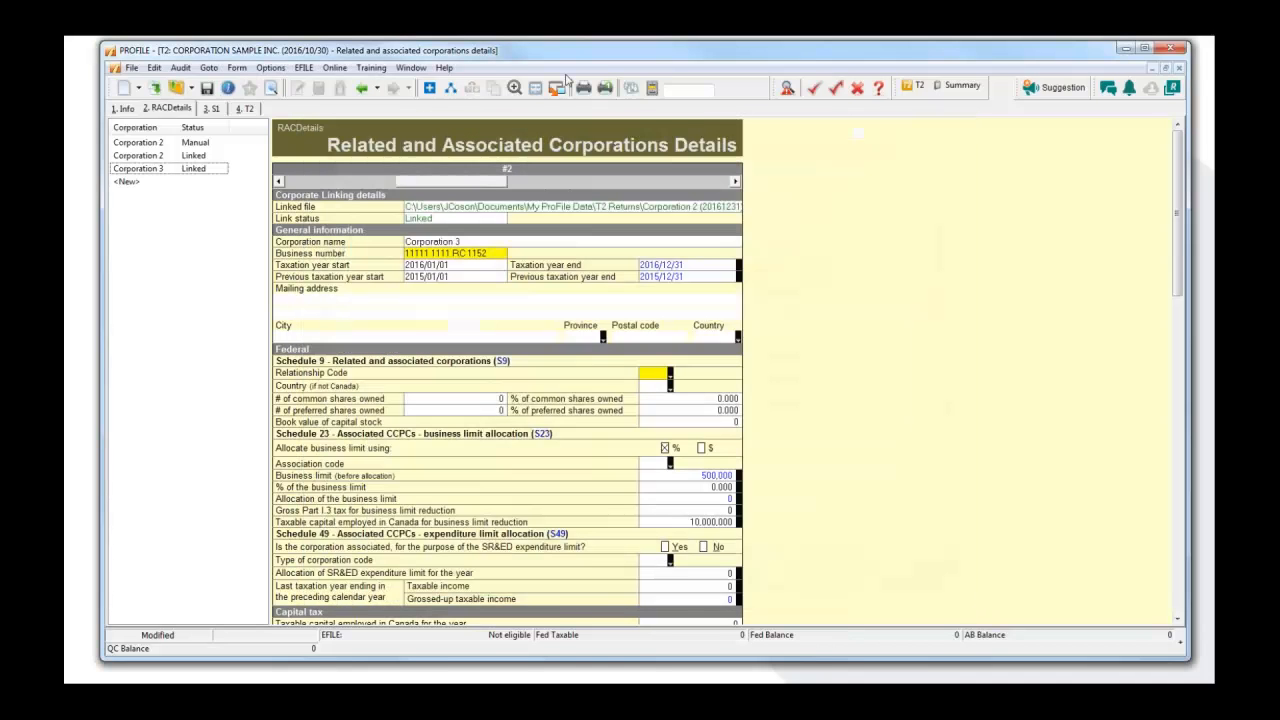
- Review the corporations linked to the current return and unlink the Corporation 2 entry marked Broken Link
left_click(451, 89)
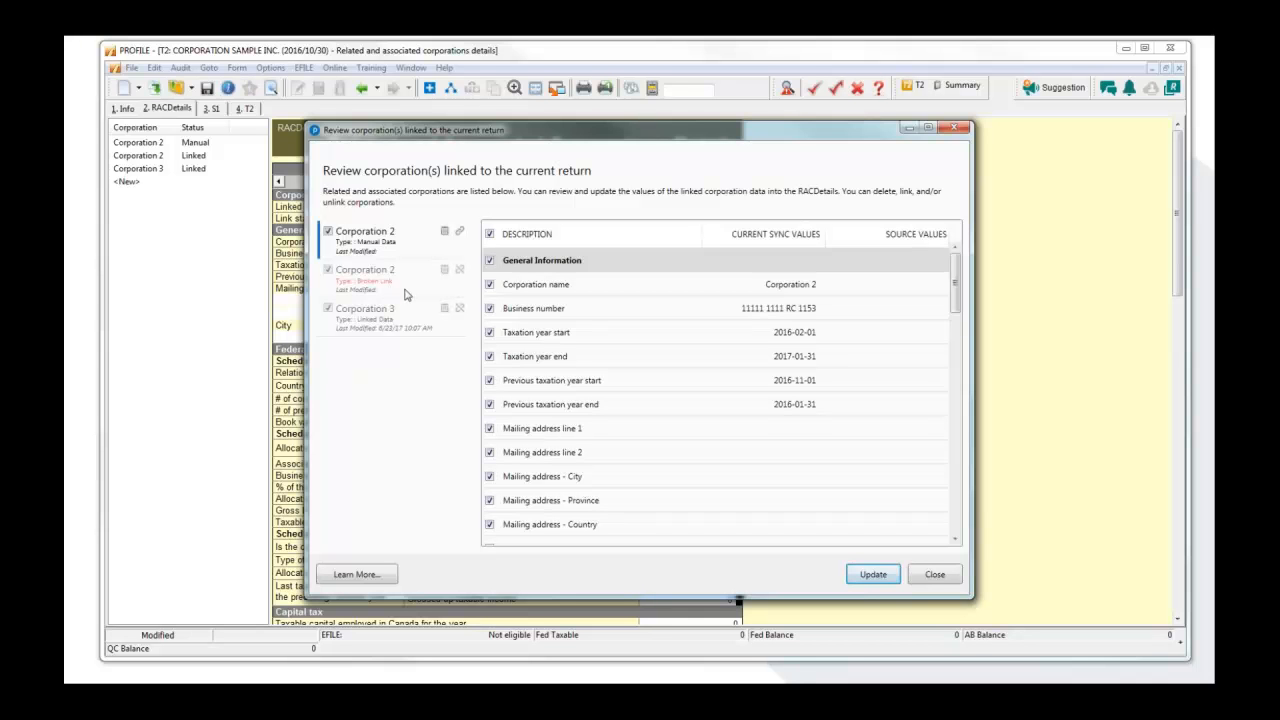
left_click(406, 294)
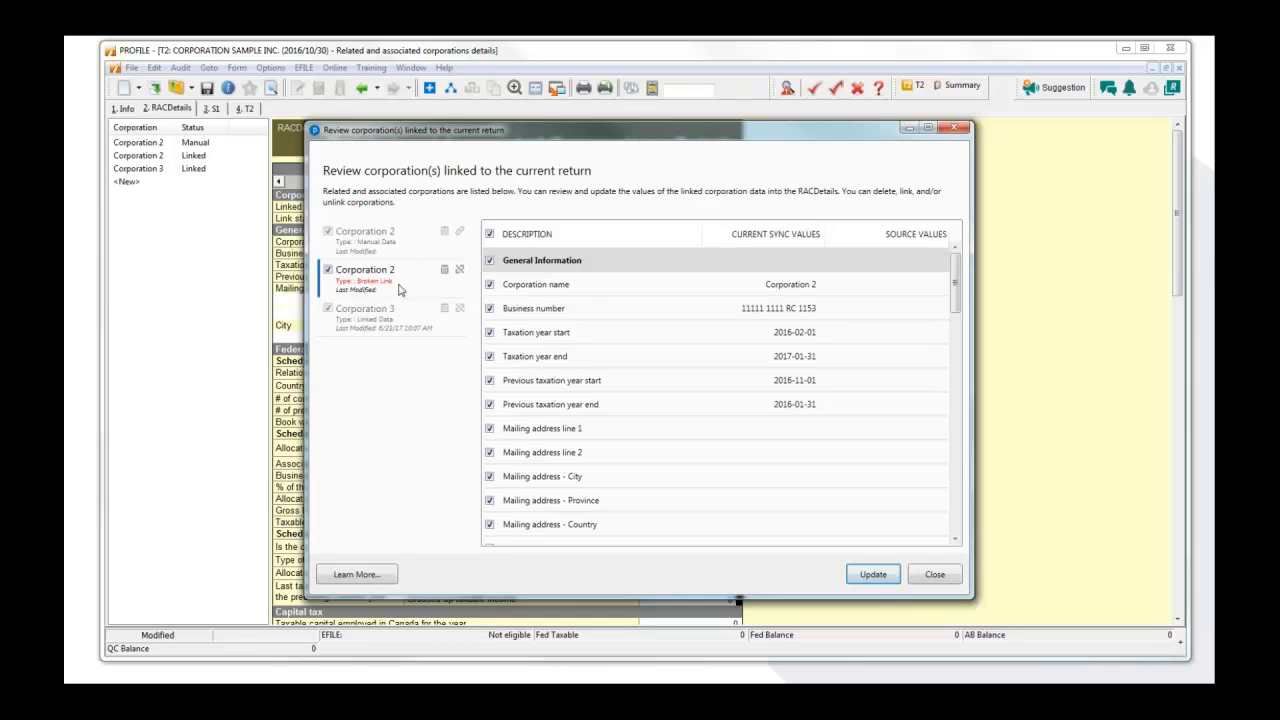
left_click(459, 269)
left_click(696, 415)
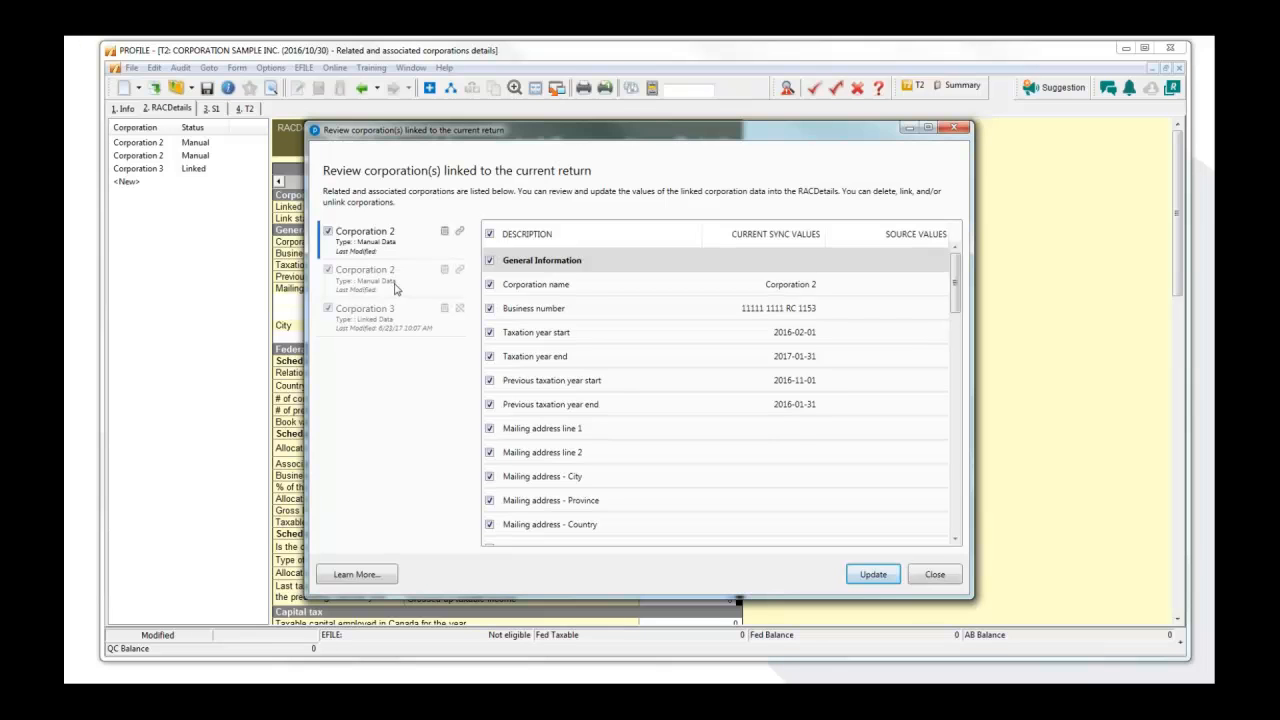
- Delete the second Corporation 2 manual data entry from the linked corporations review and close the review
left_click(416, 284)
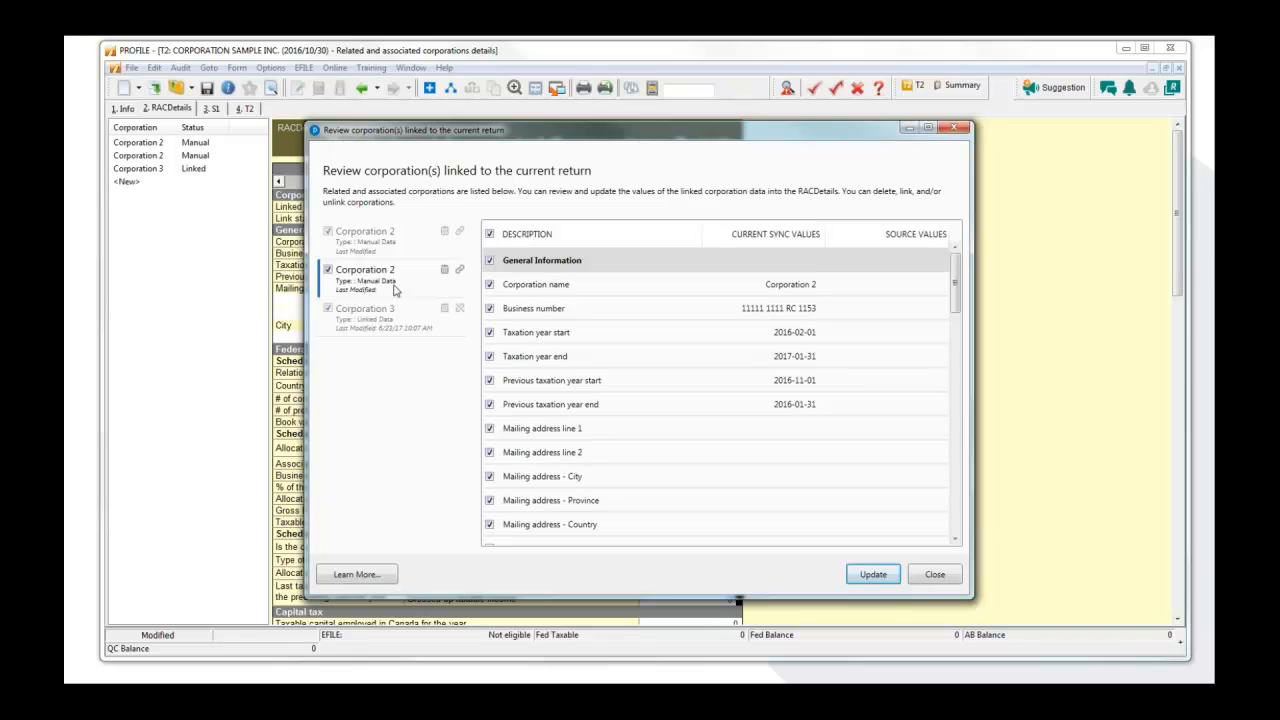
left_click(445, 272)
left_click(695, 414)
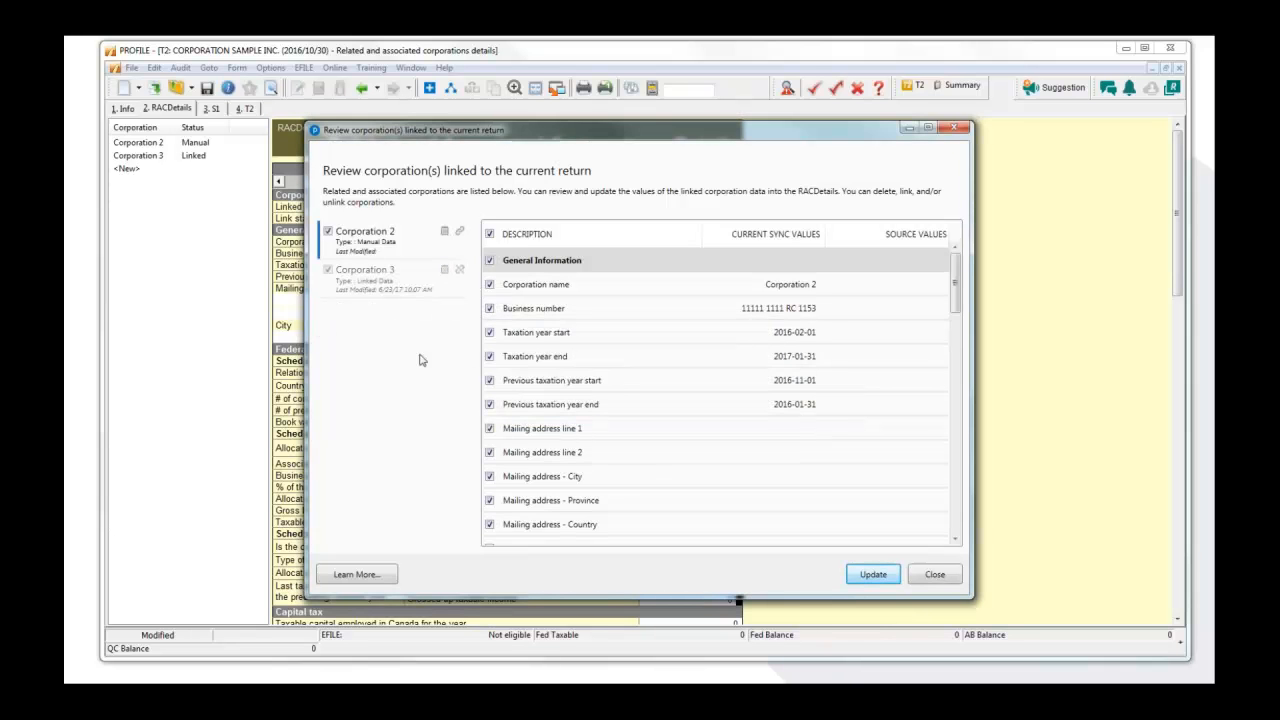
left_click(935, 574)
left_click(429, 89)
left_click(700, 424)
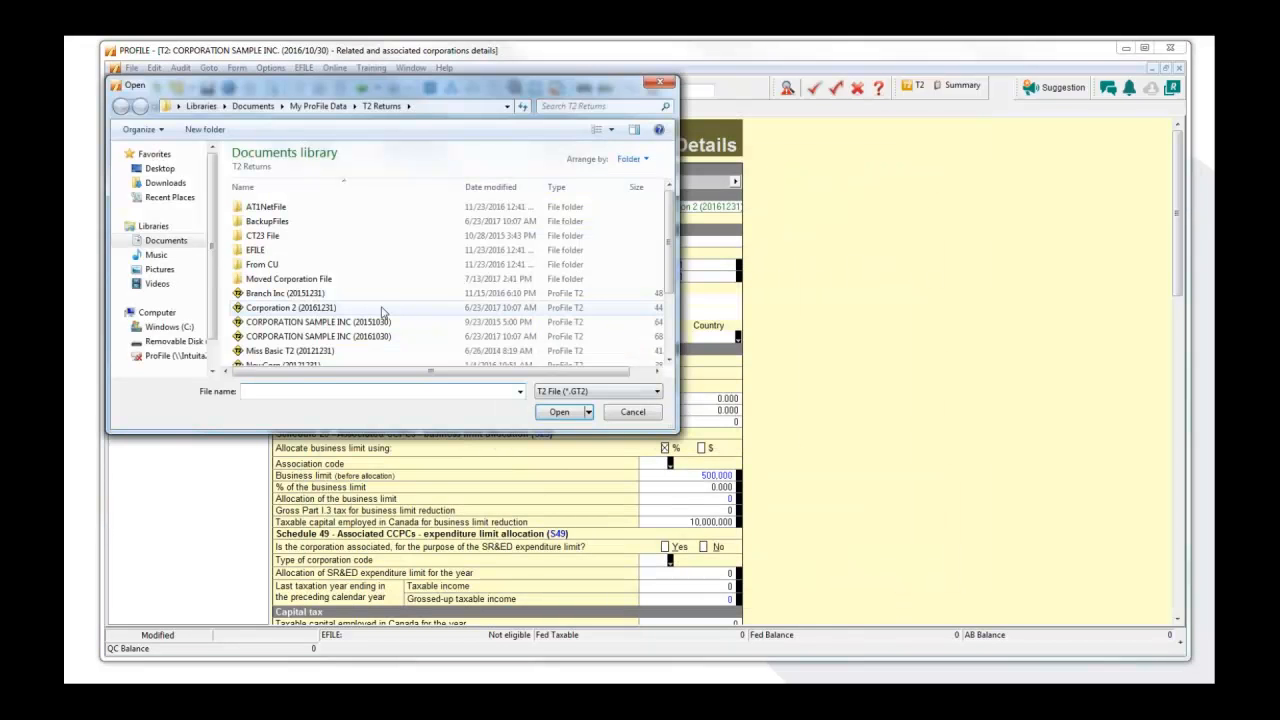
double_click(318, 282)
left_click(315, 209)
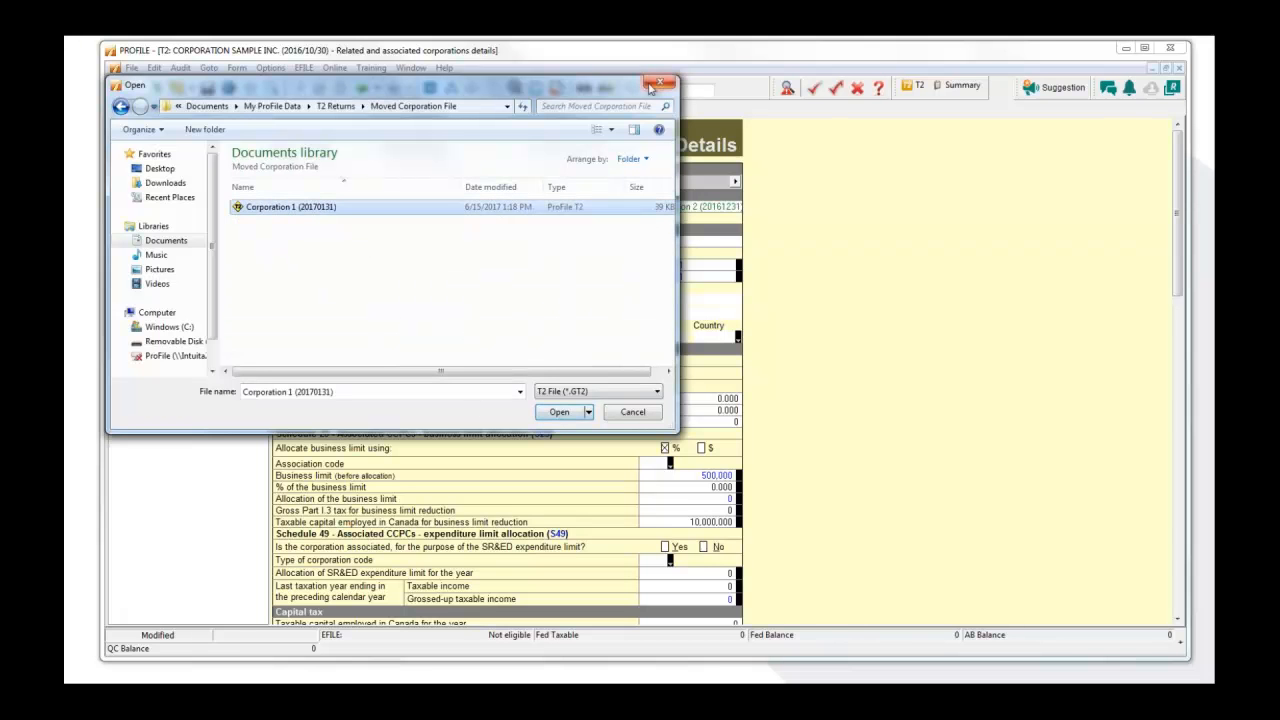
left_click(121, 107)
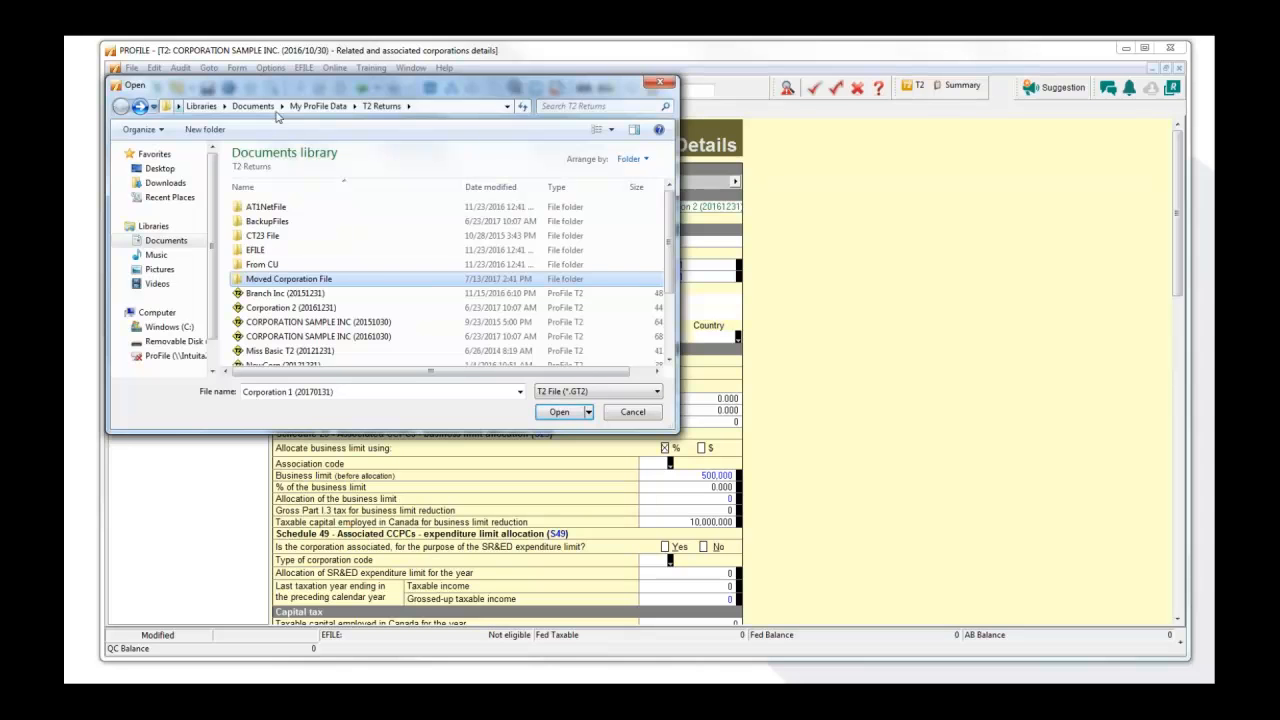
left_click(655, 85)
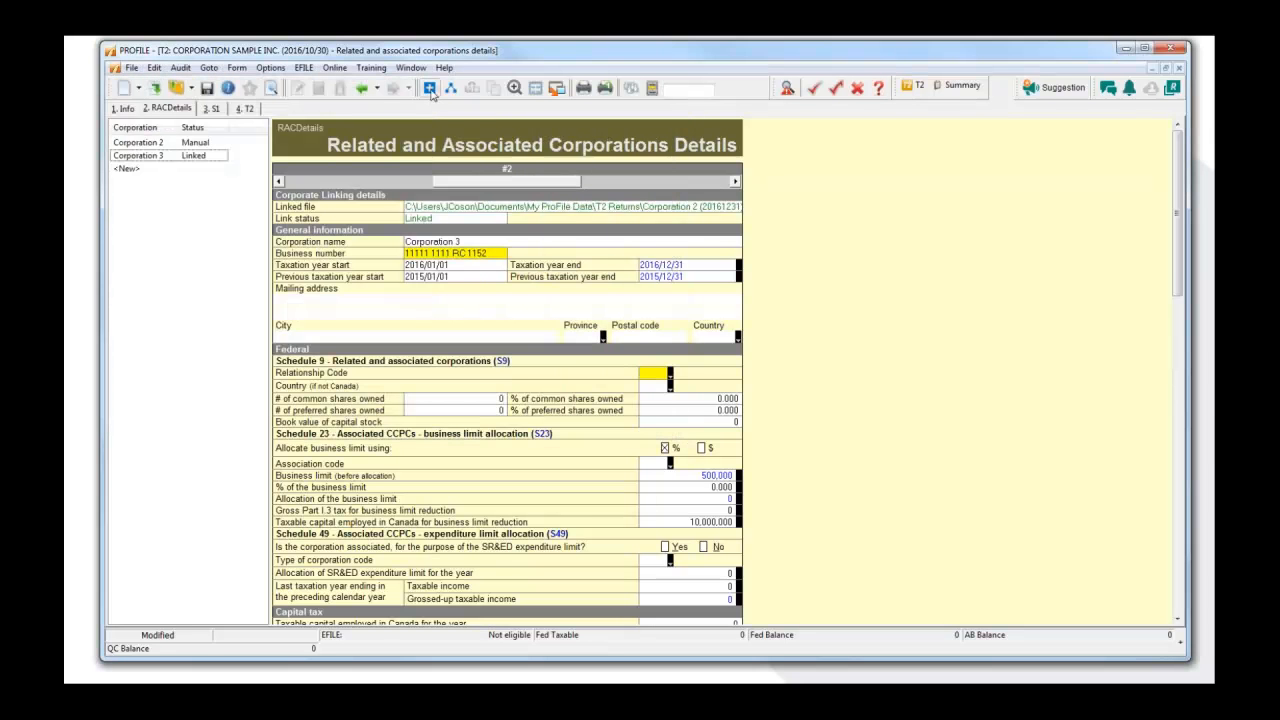
- Link a new corporation to the return using the file Corporation 1 (20170131) in the Moved Corporation File folder
left_click(430, 89)
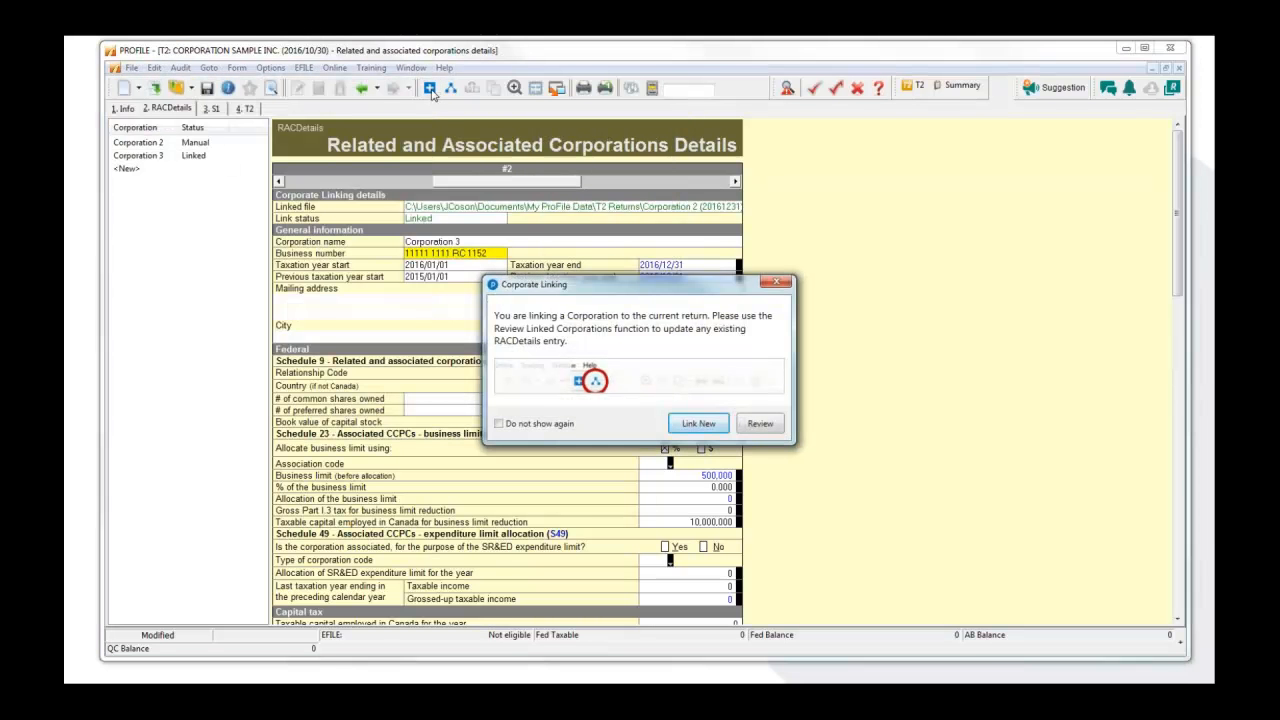
left_click(698, 424)
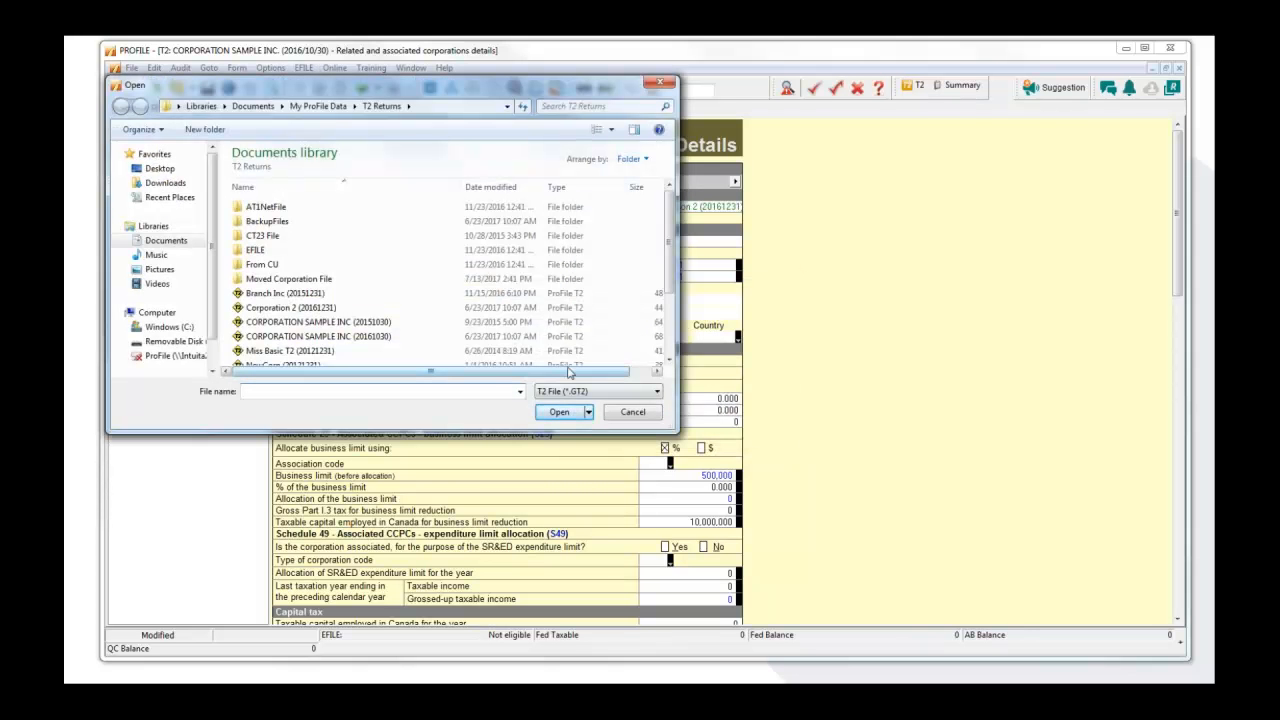
left_click(328, 285)
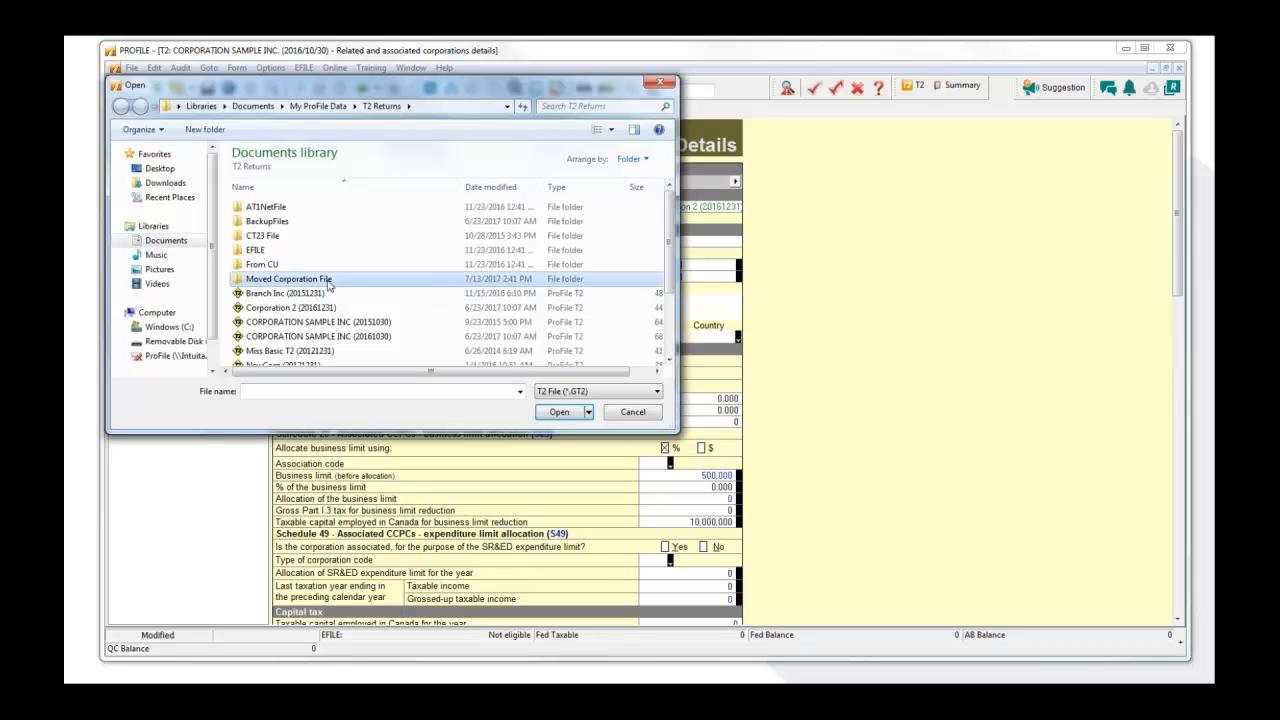
double_click(328, 284)
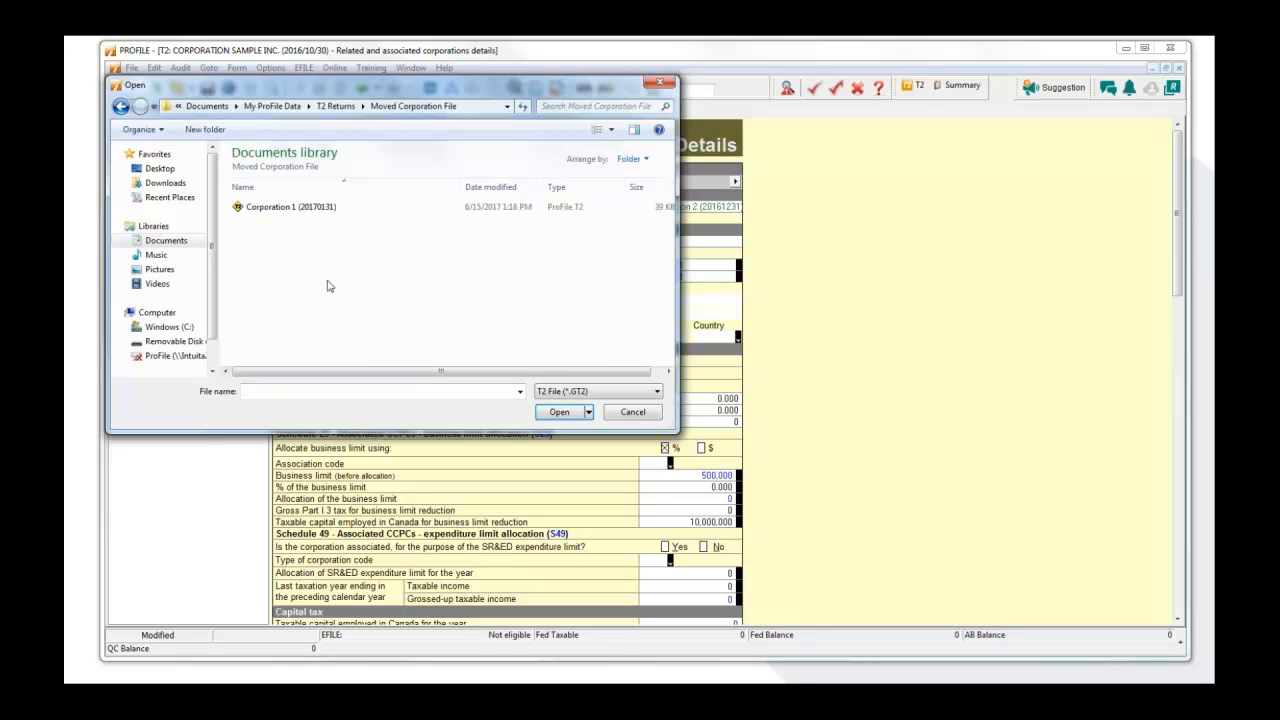
left_click(303, 209)
left_click(560, 412)
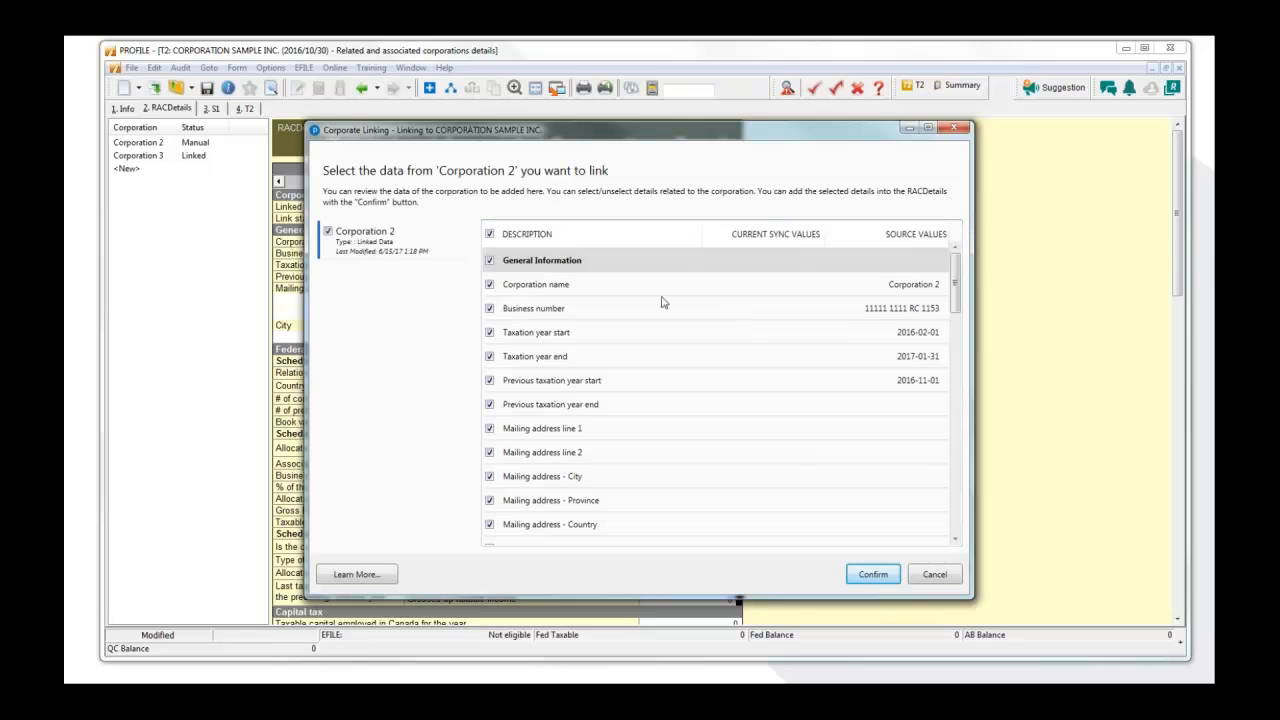
- Review the Corporation 2 source data and confirm the link with all items selected, without linking another corporation
mouse_move(954, 307)
left_mouse_down()
mouse_move(956, 522)
mouse_move(960, 290)
left_mouse_up()
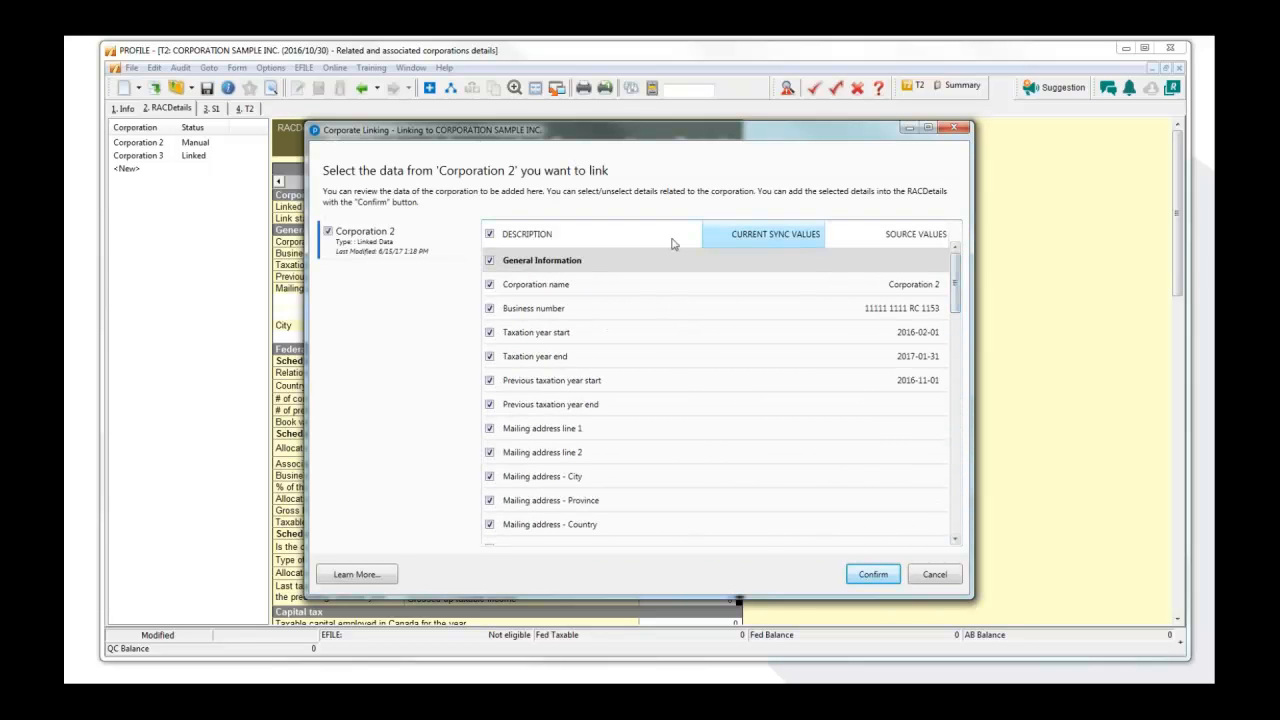
left_click(871, 577)
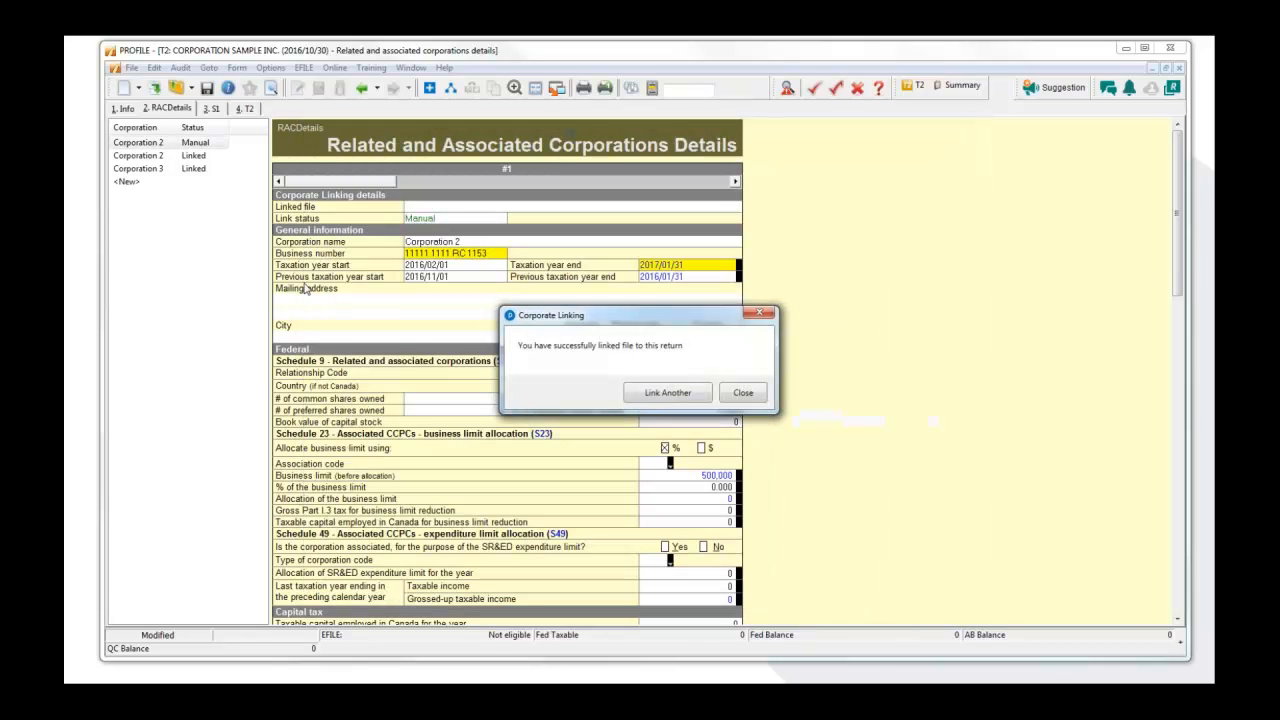
left_click(742, 393)
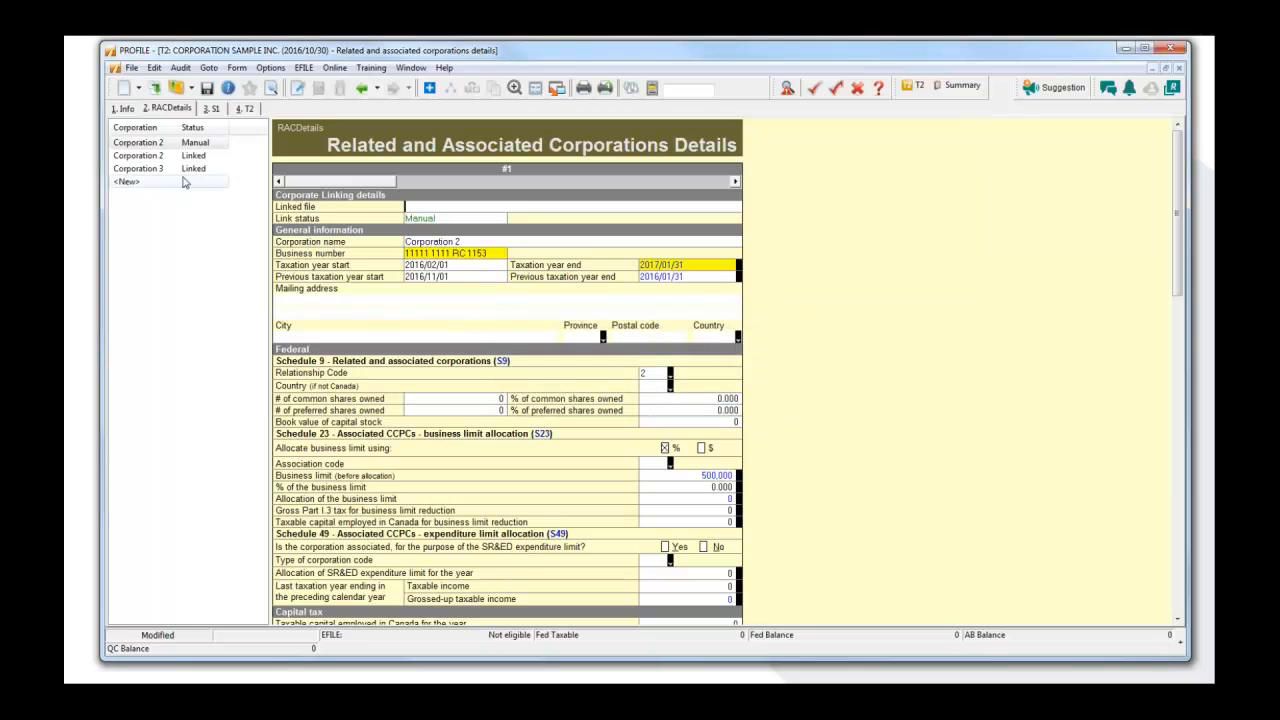
- Widen the Corporation column in the corporation list and show the details of the Corporation 3 entry
left_click_drag(177, 127, 196, 127)
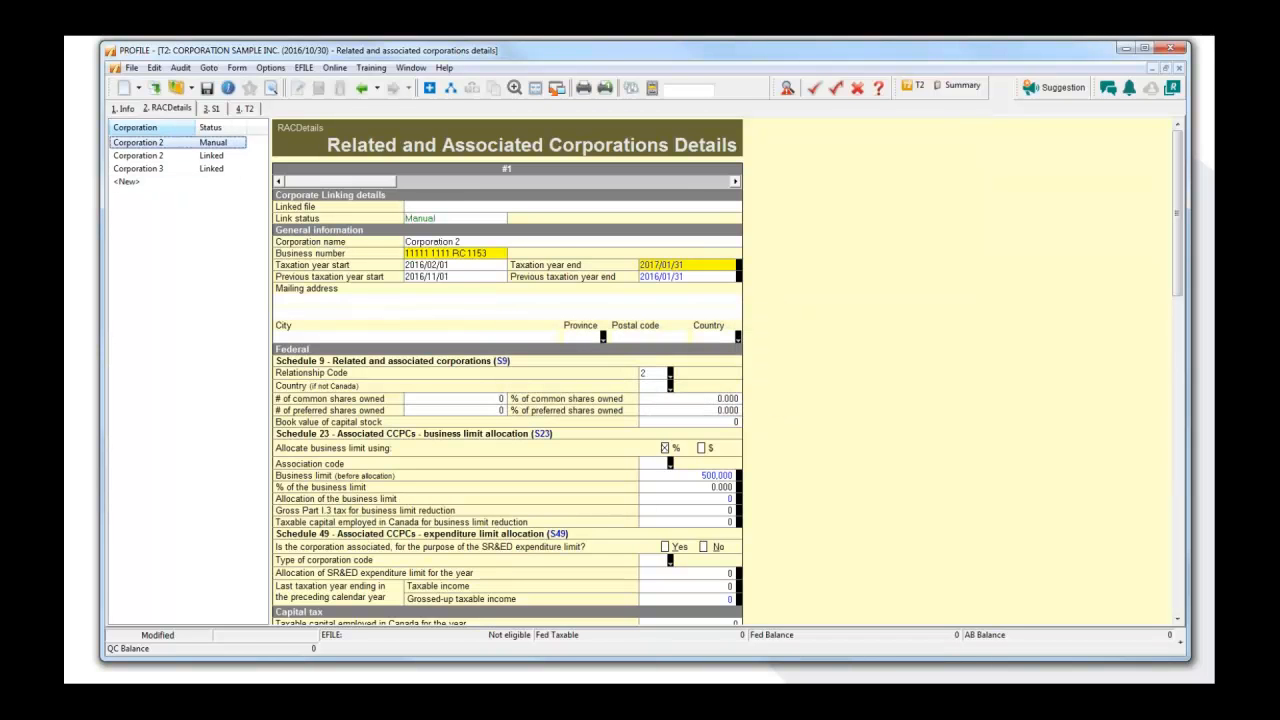
left_click(162, 170)
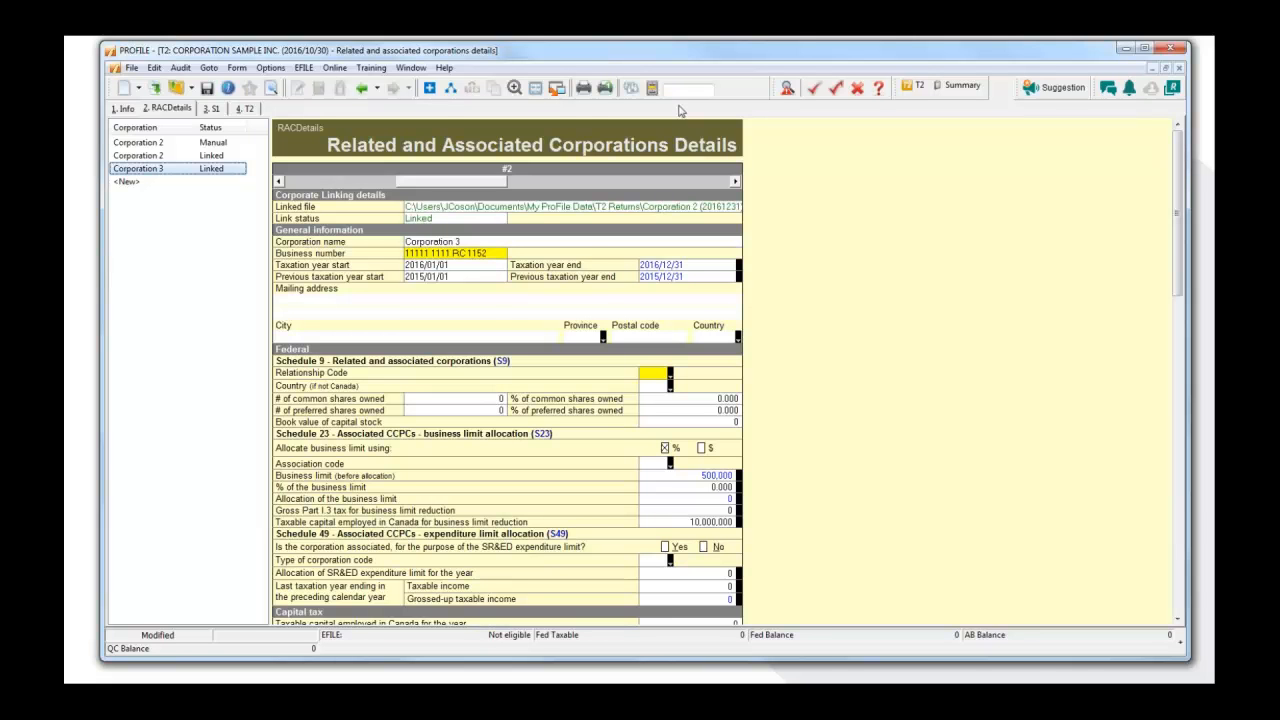
left_click(430, 89)
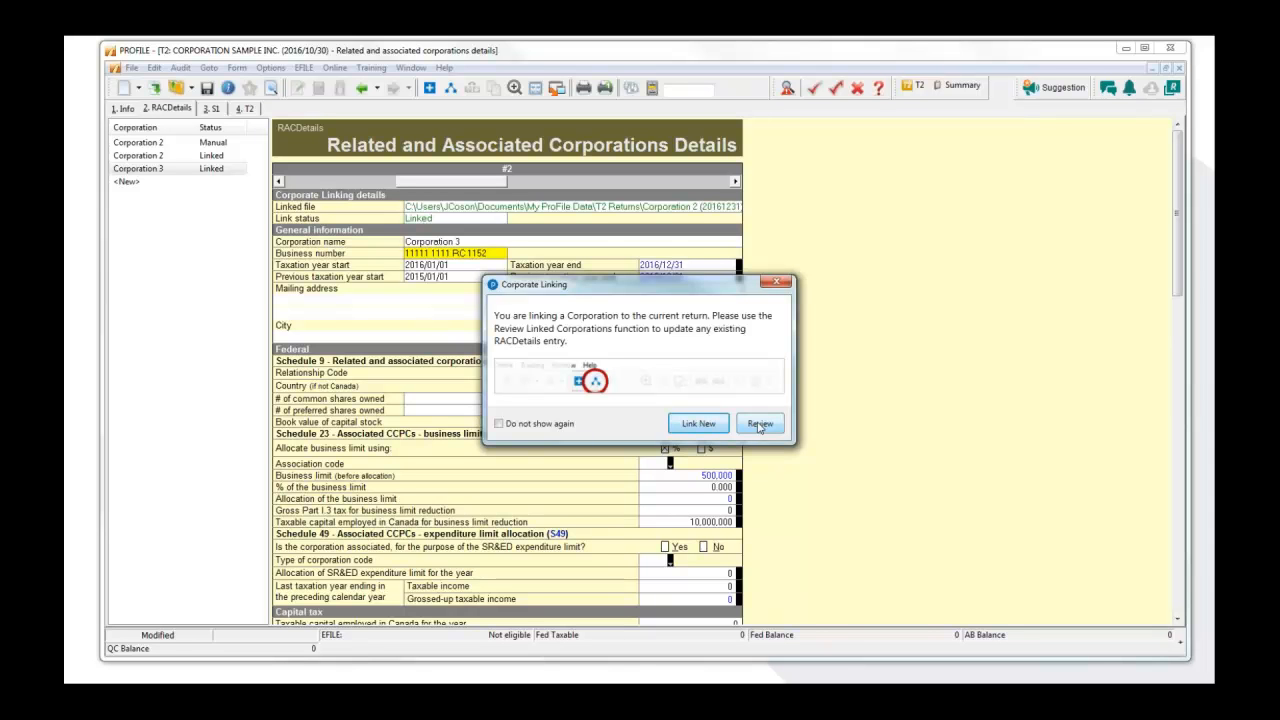
left_click(775, 284)
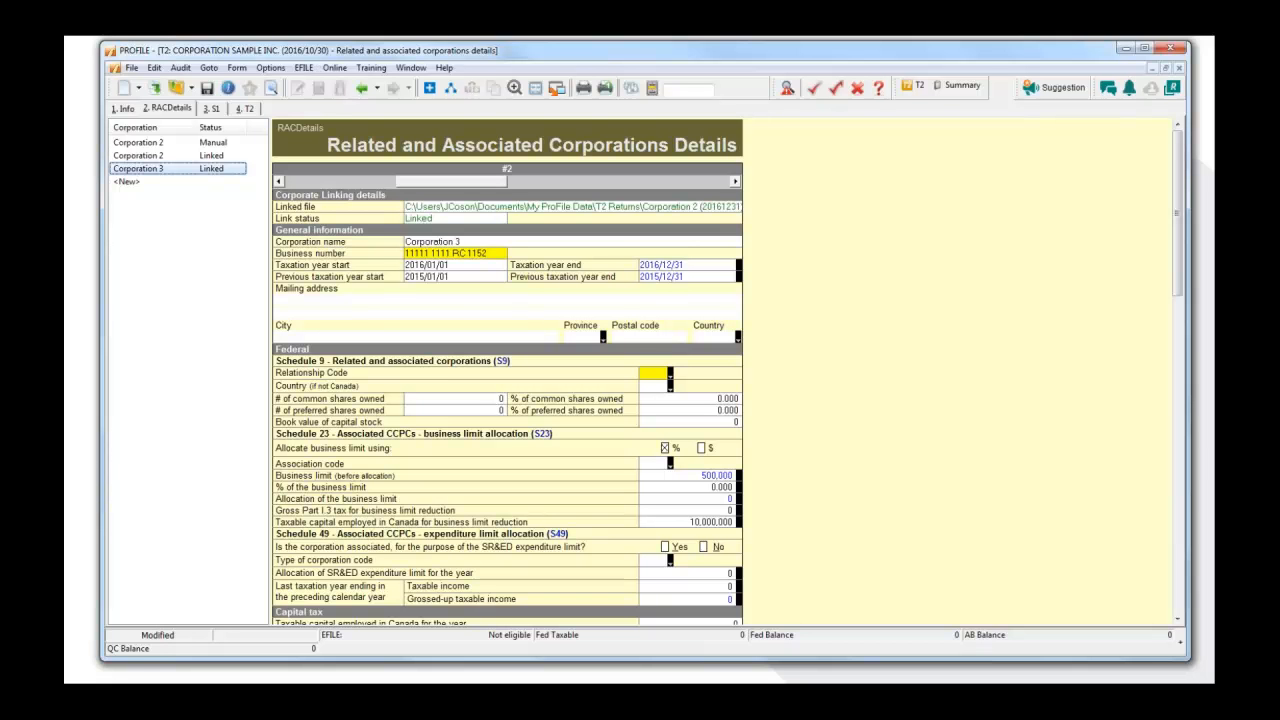
- View the program's version information and the list of current licenses
left_click(444, 68)
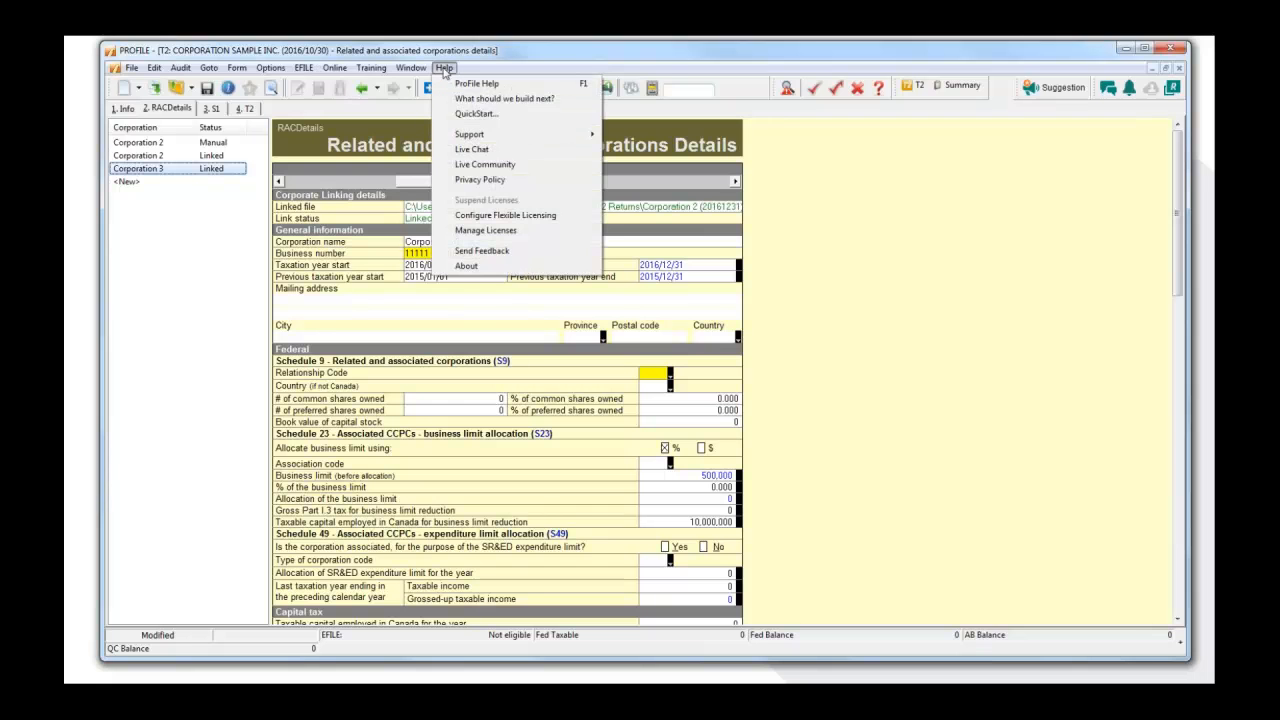
left_click(496, 268)
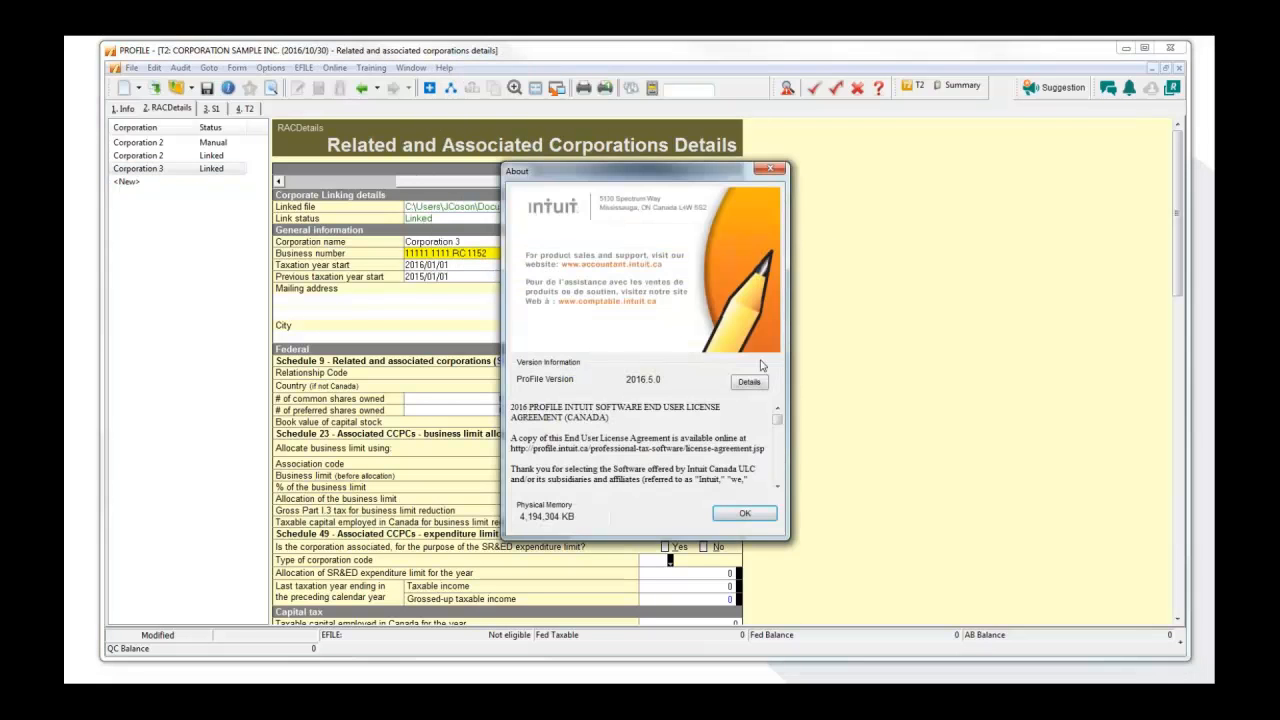
left_click(771, 170)
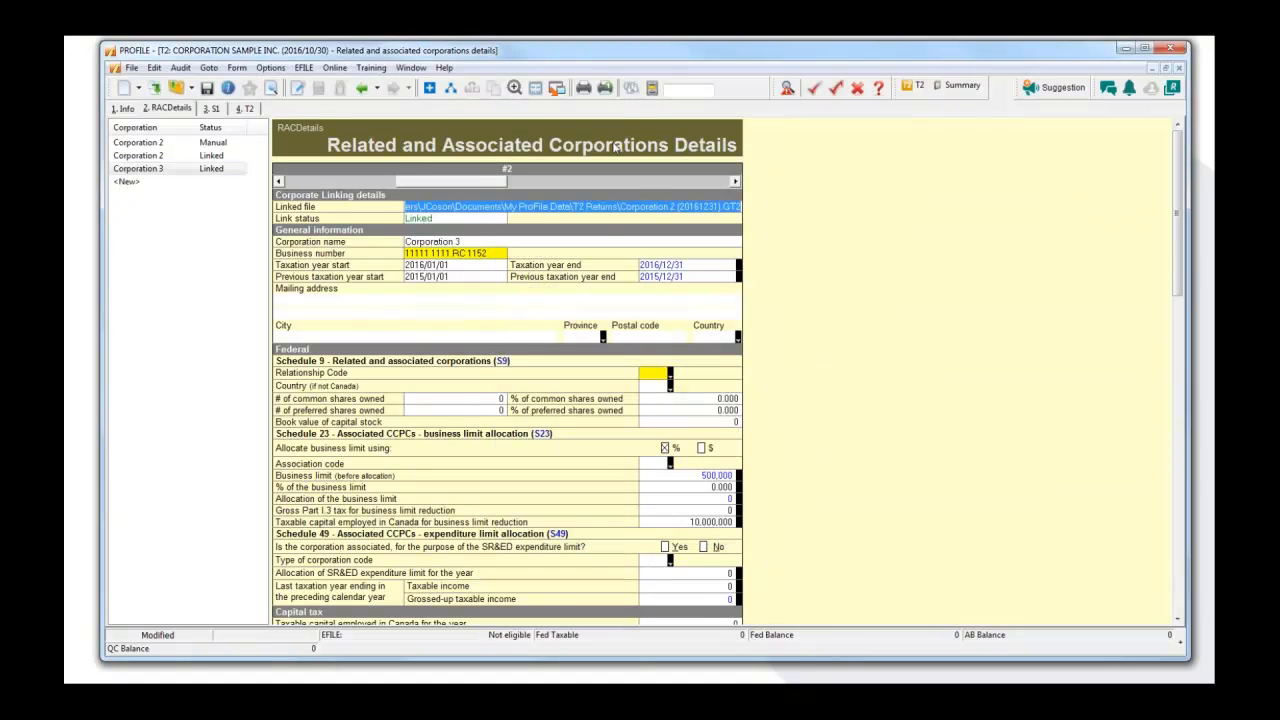
left_click(447, 69)
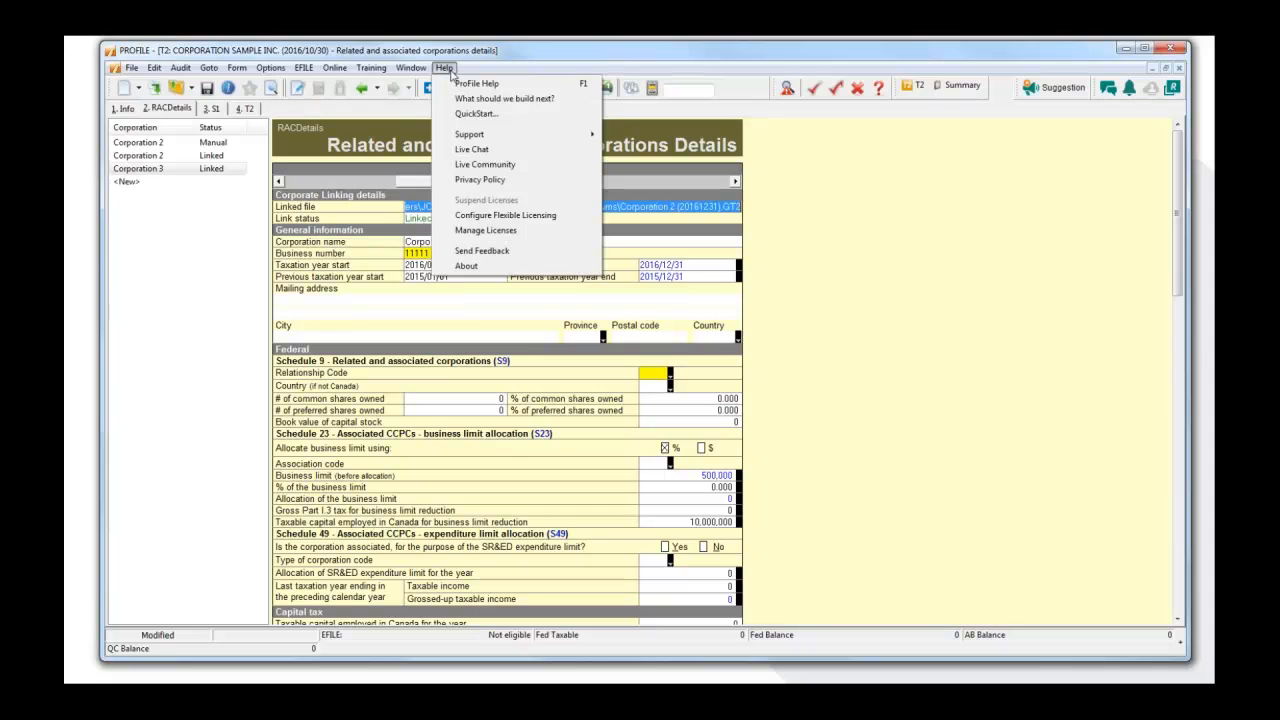
left_click(486, 230)
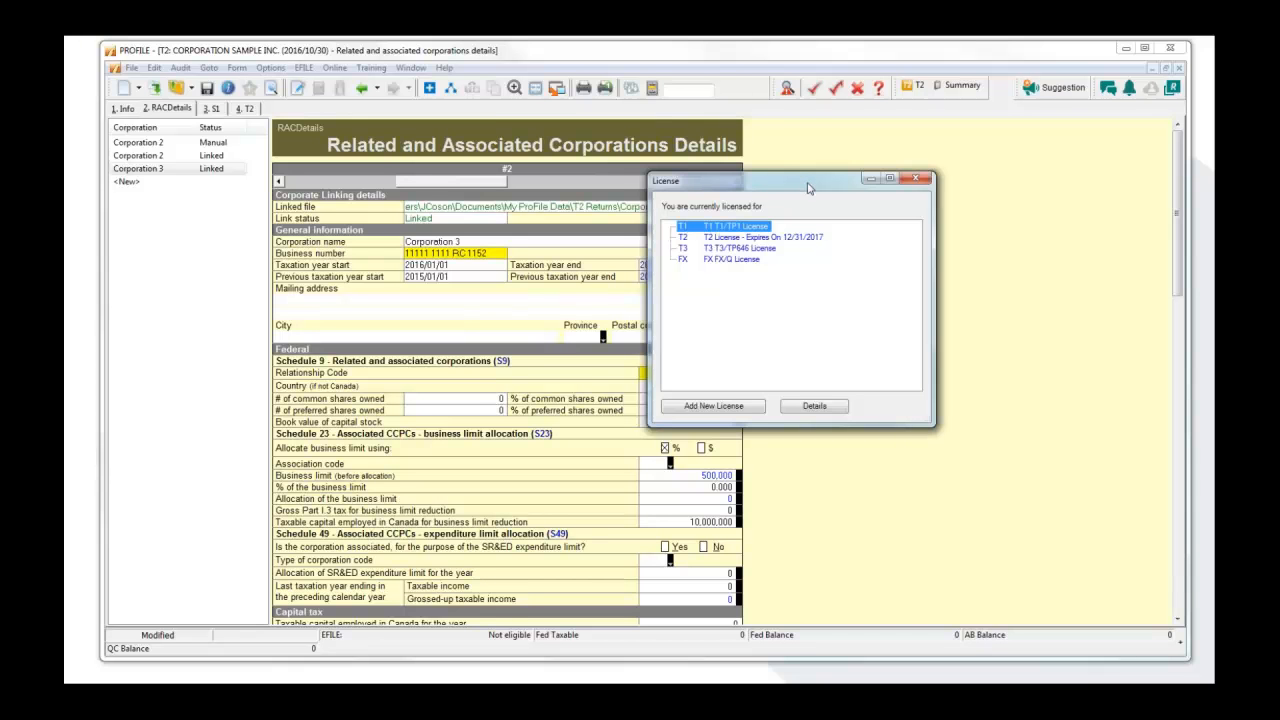
- Close the list of current licenses and minimize the tax program window to return to the presentation
left_click_drag(809, 187, 760, 193)
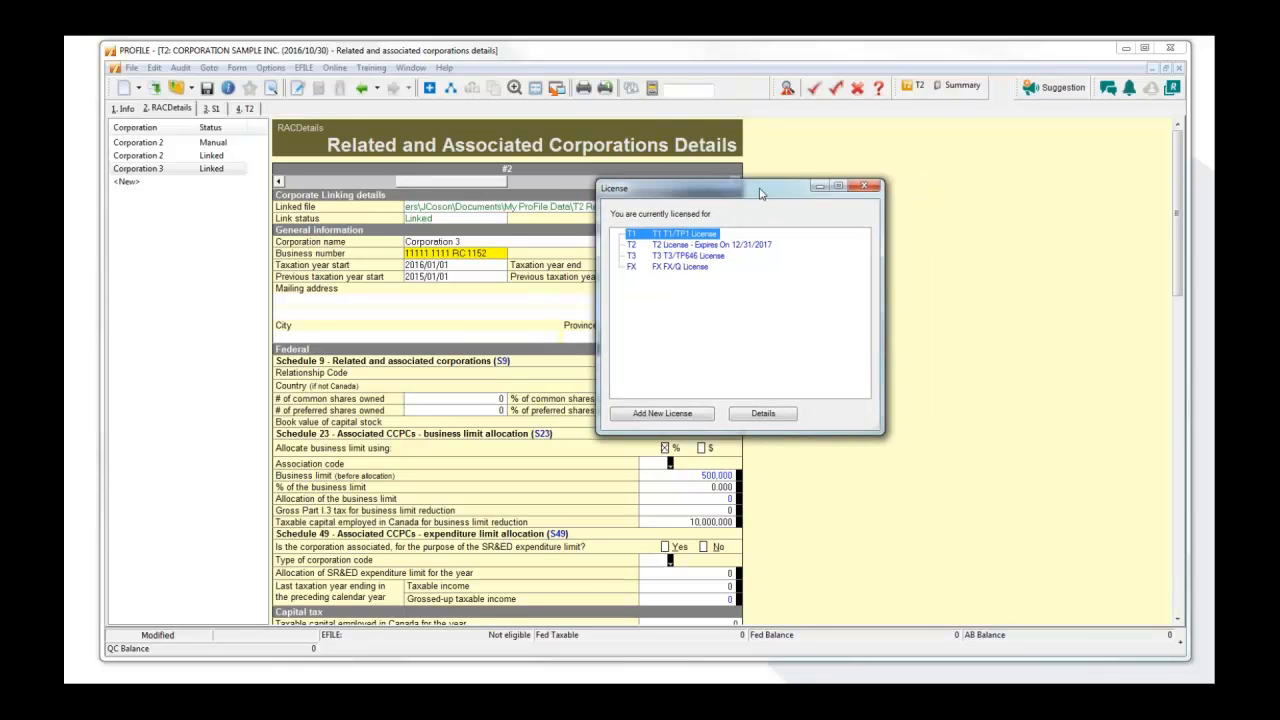
left_click(874, 188)
left_click(445, 68)
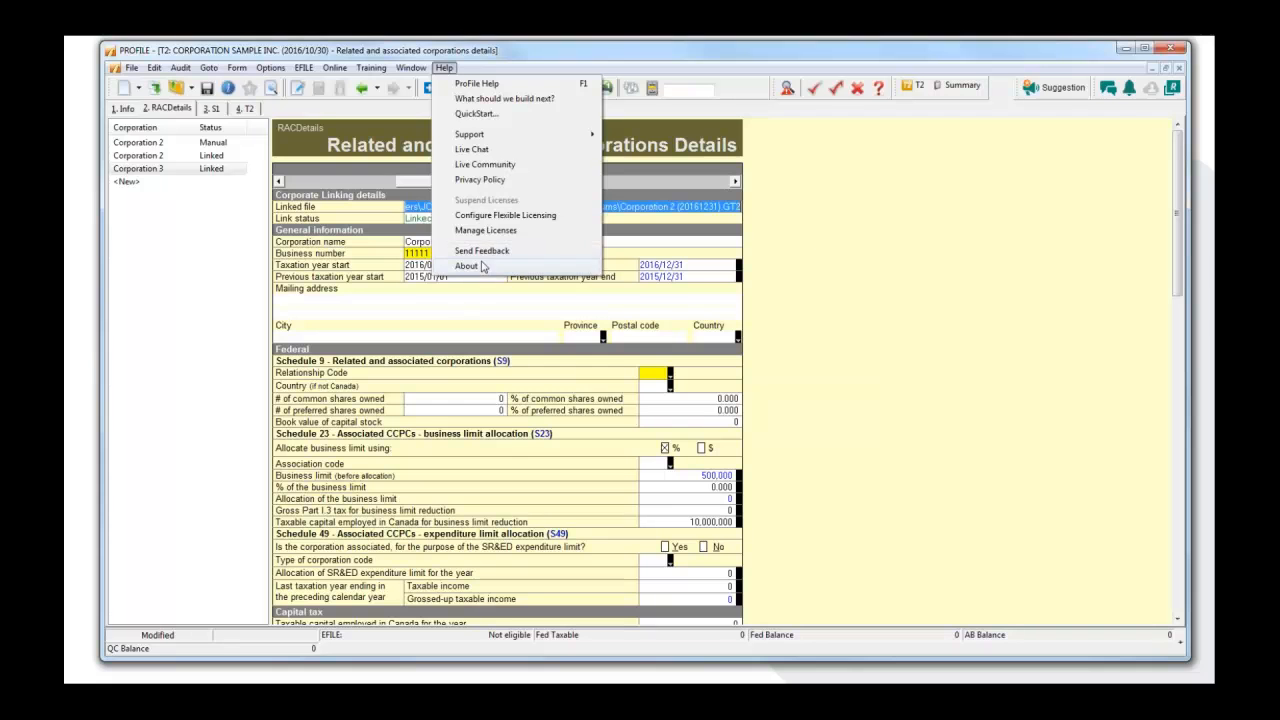
left_click(821, 245)
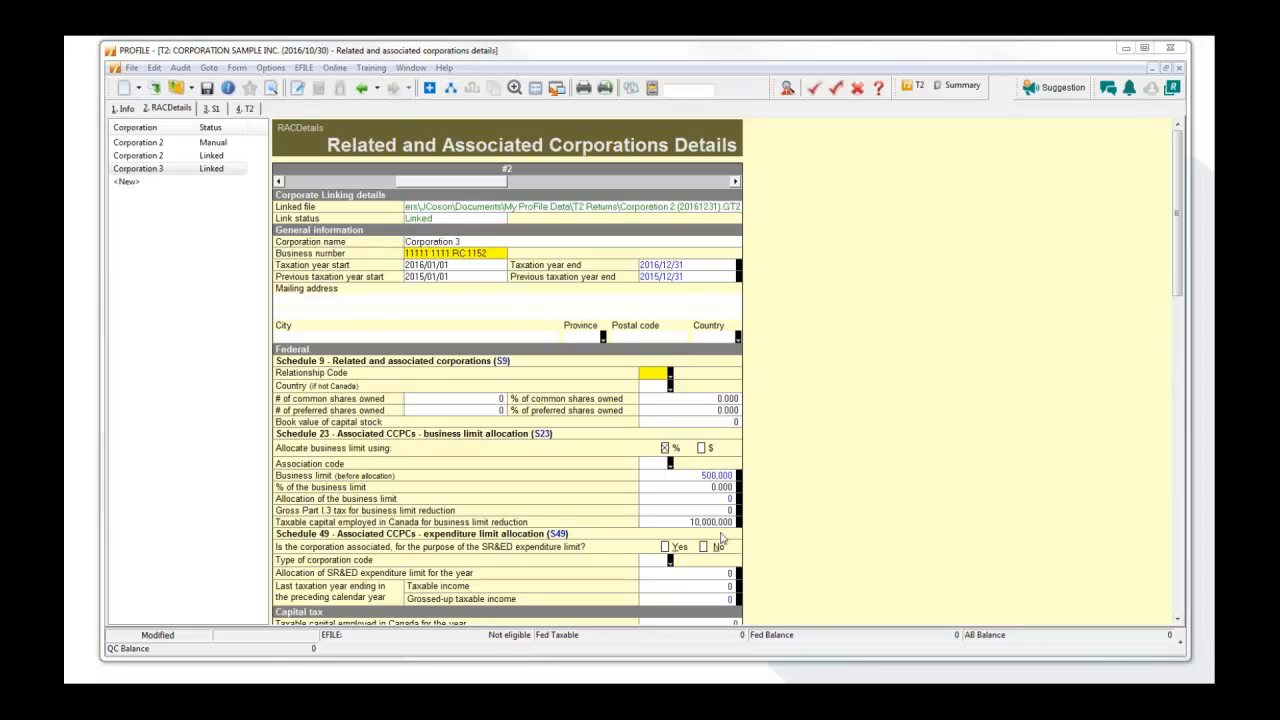
left_click(1126, 48)
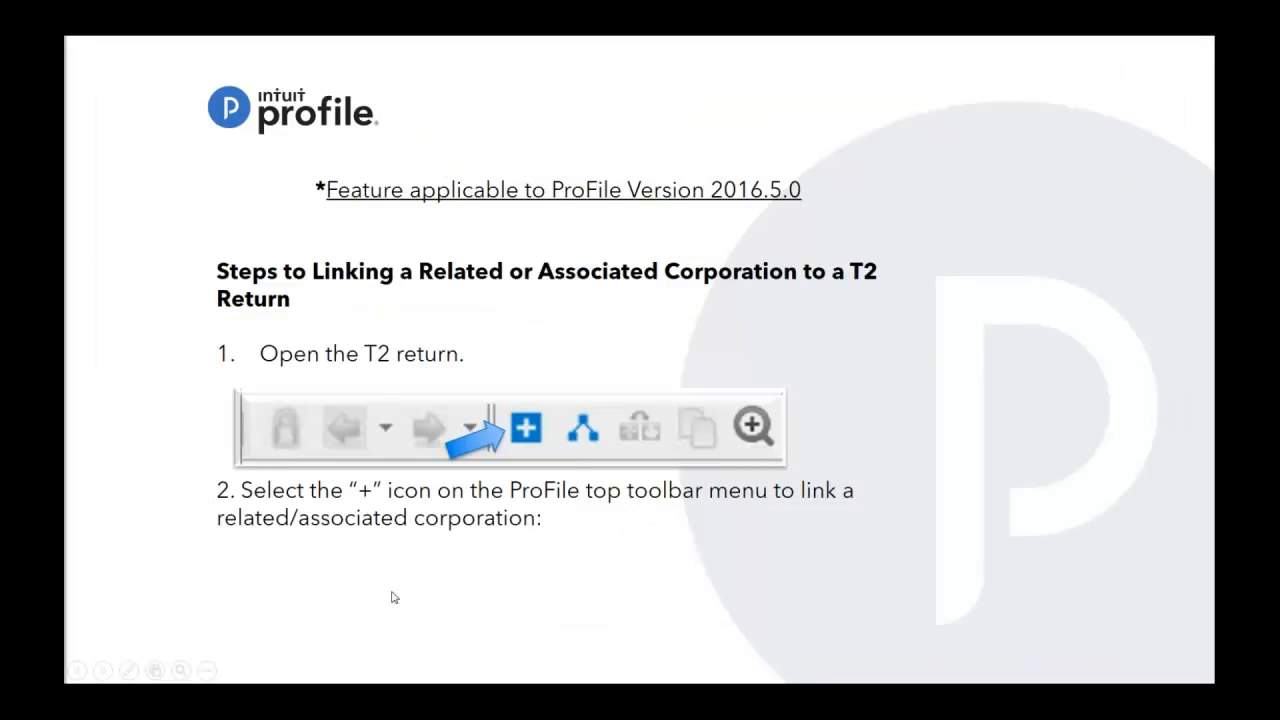
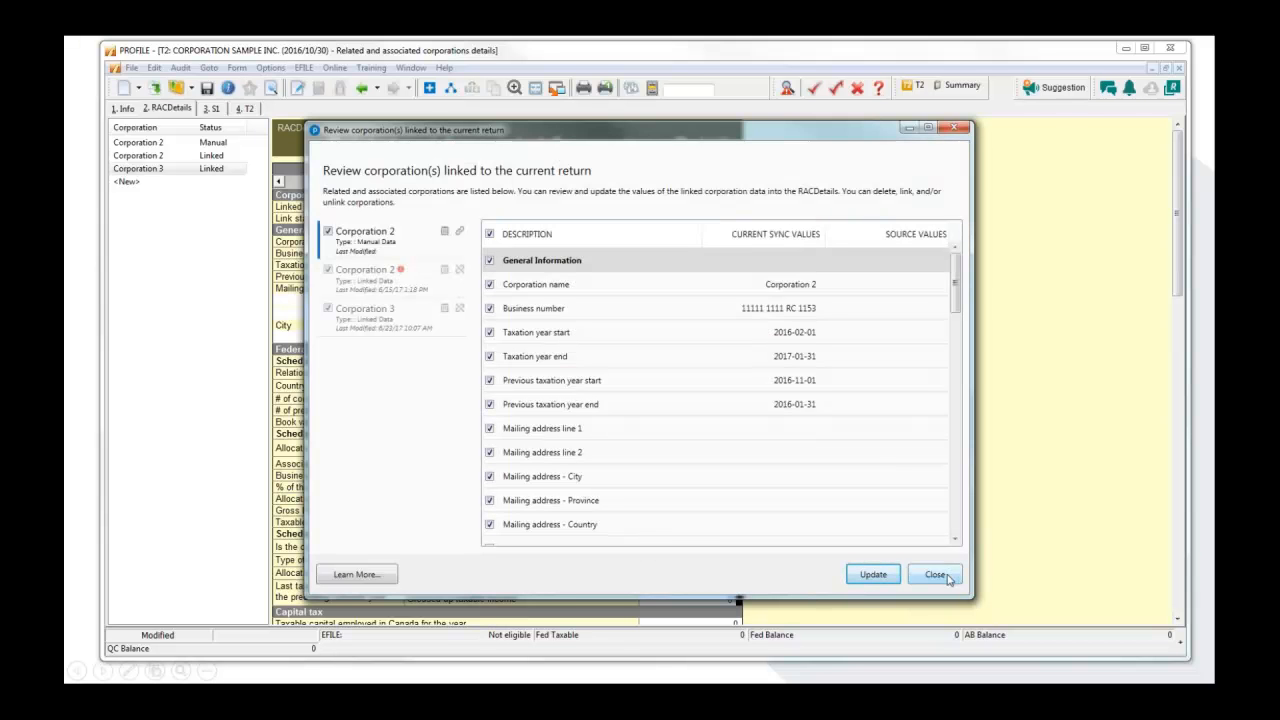
- Compare the sync and source values of the linked Corporation 2, and review the manually entered Corporation 2 record
left_click(383, 283)
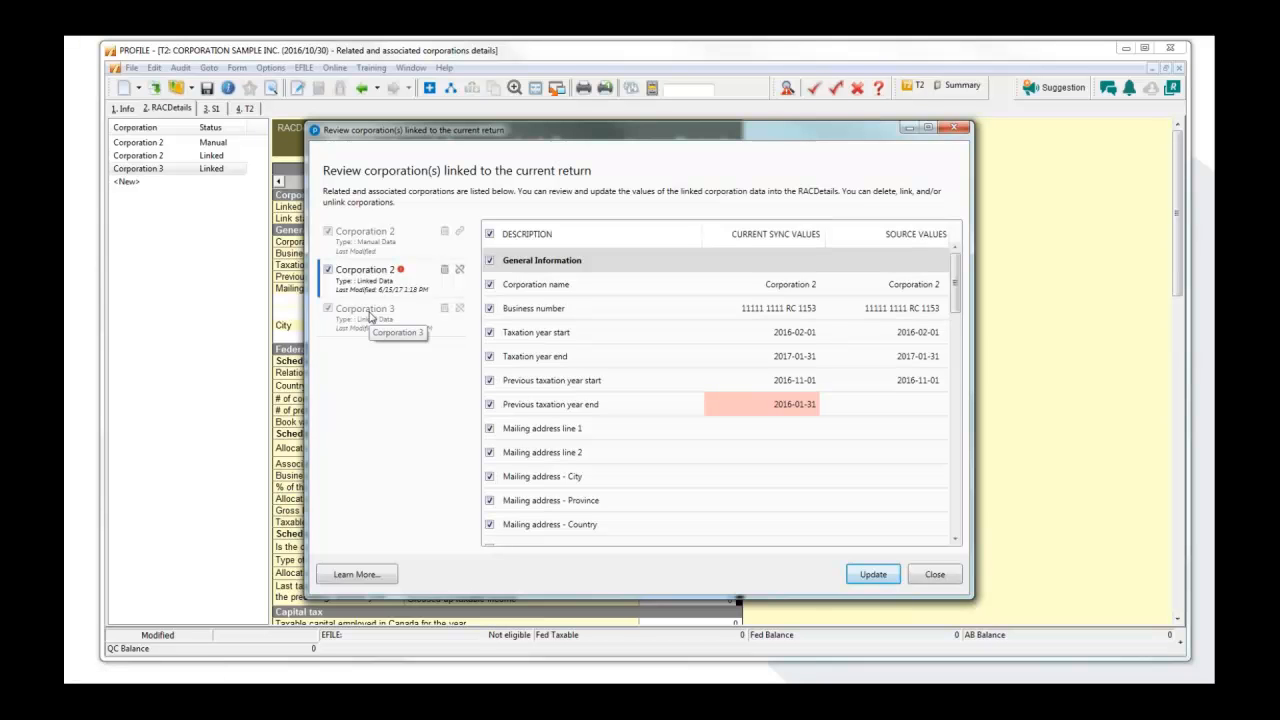
left_click(934, 574)
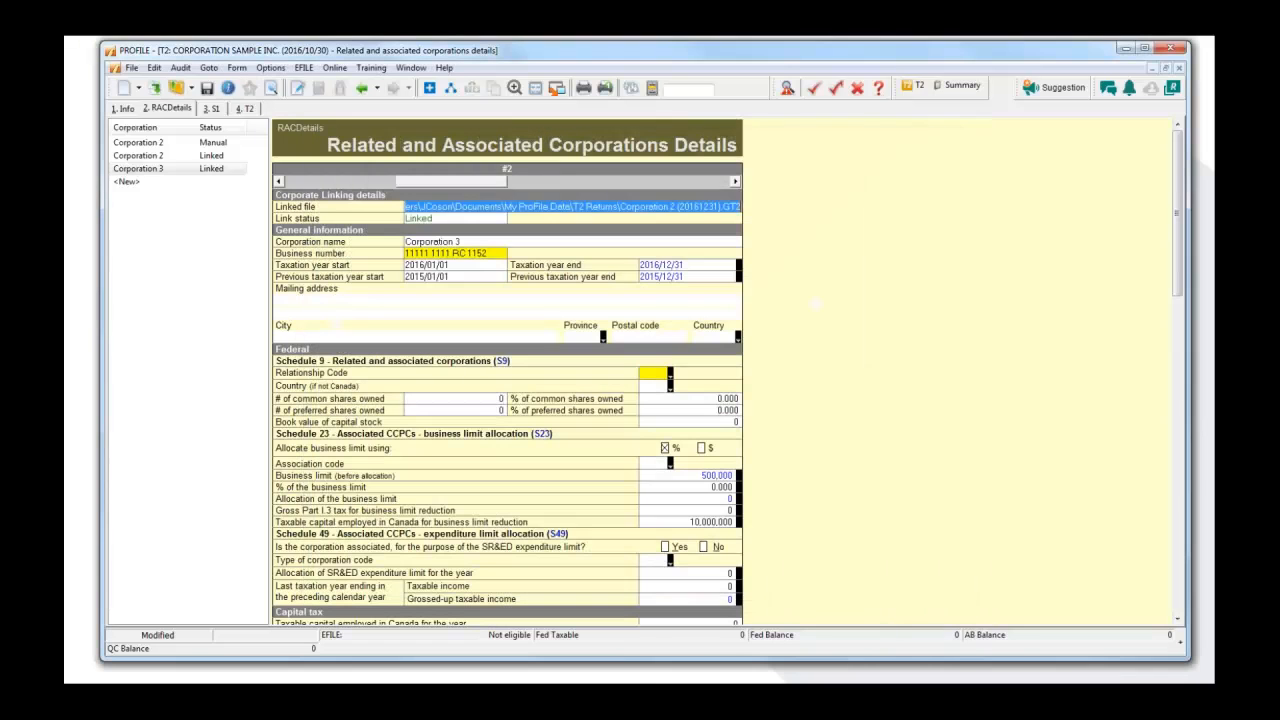
left_click(213, 148)
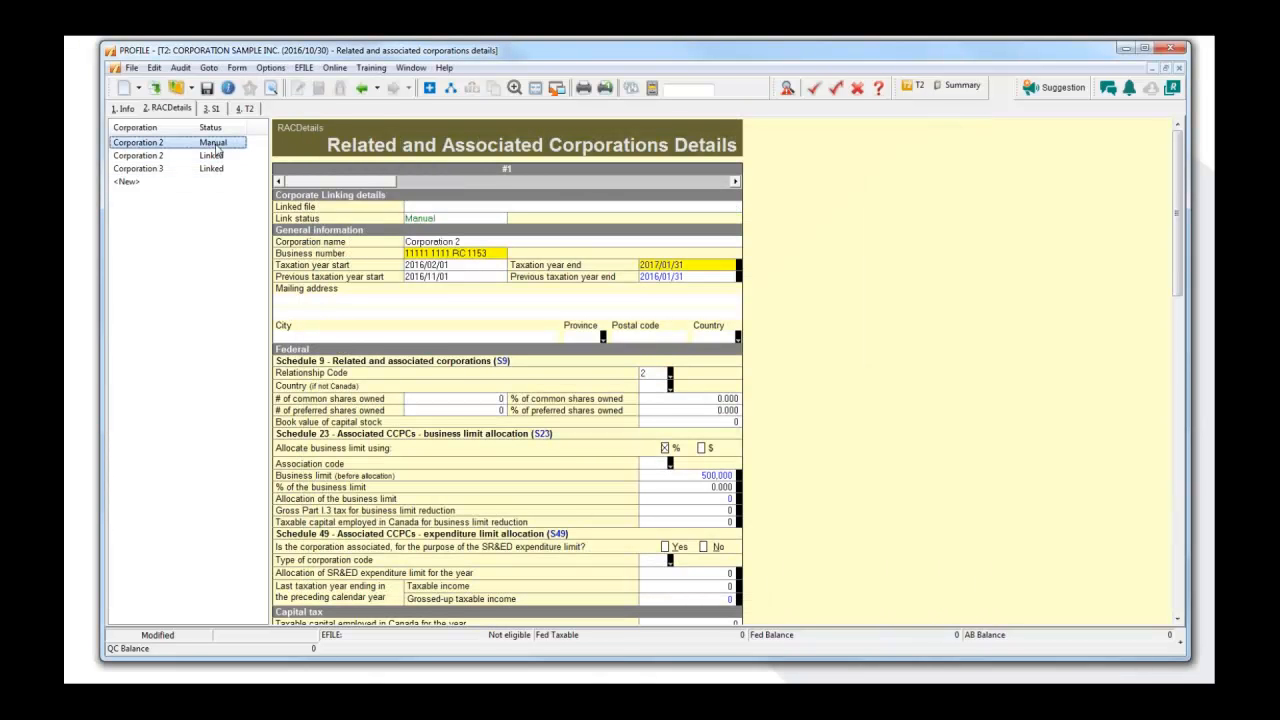
left_click(450, 88)
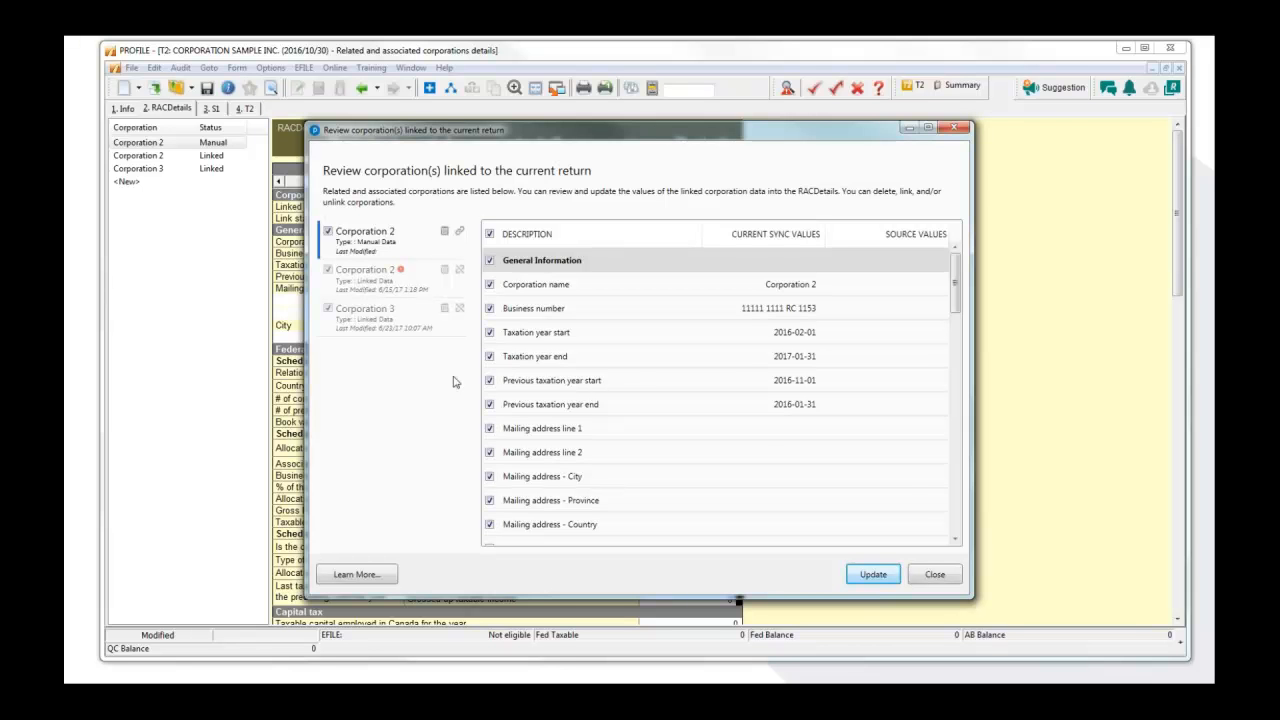
left_click(935, 574)
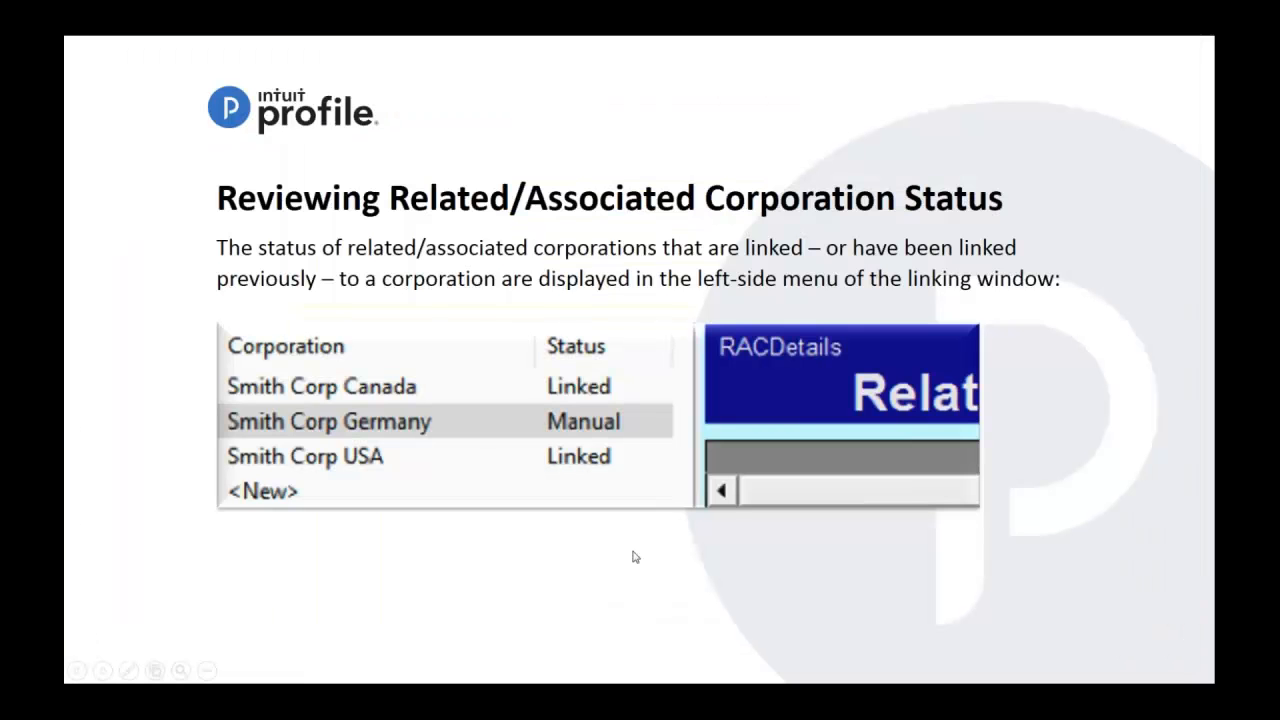
left_click(460, 591)
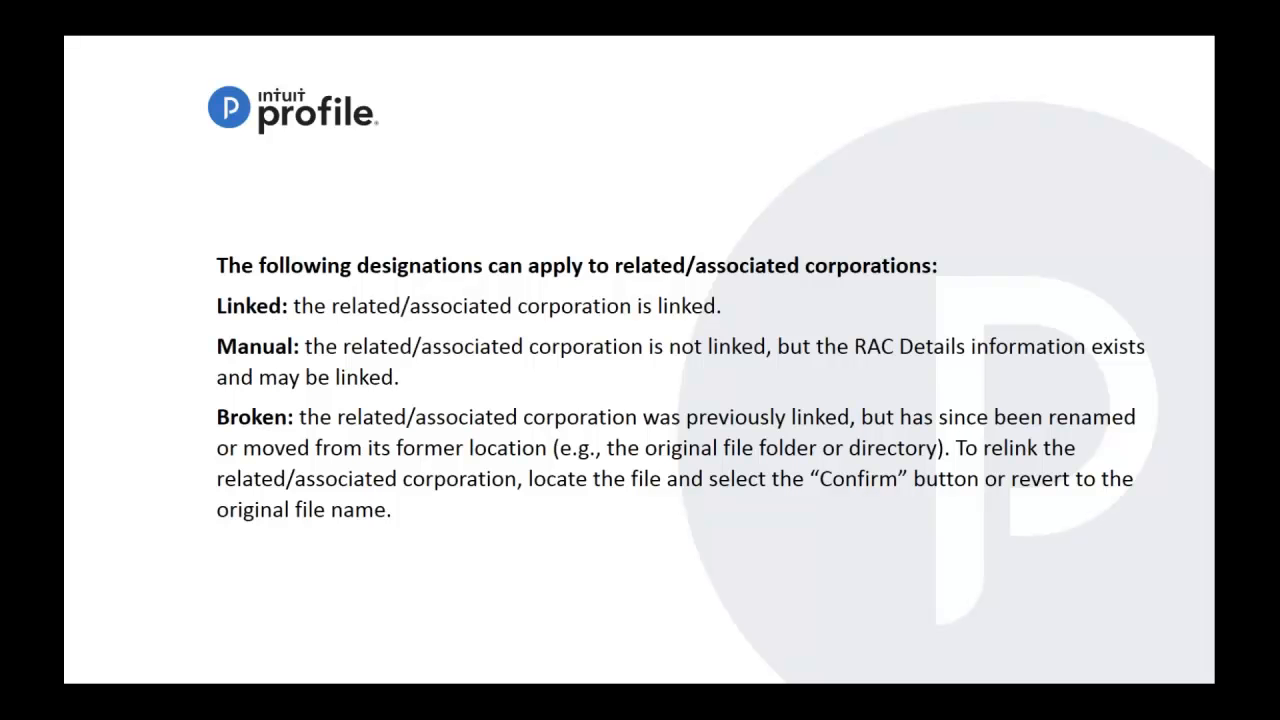
key("Right")
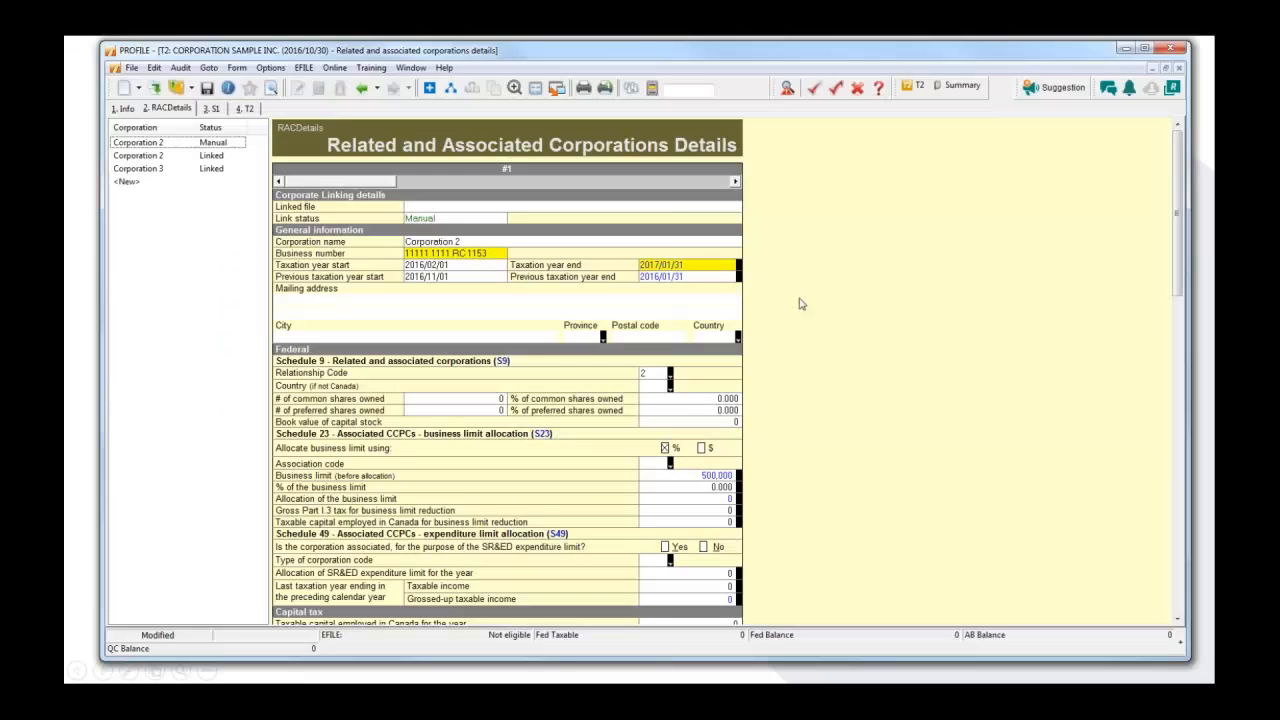
- Locate the Corporation 1 (20170131) file in the Moved Corporation File folder through the corporation linking command, without linking it
left_click(430, 89)
left_click(693, 422)
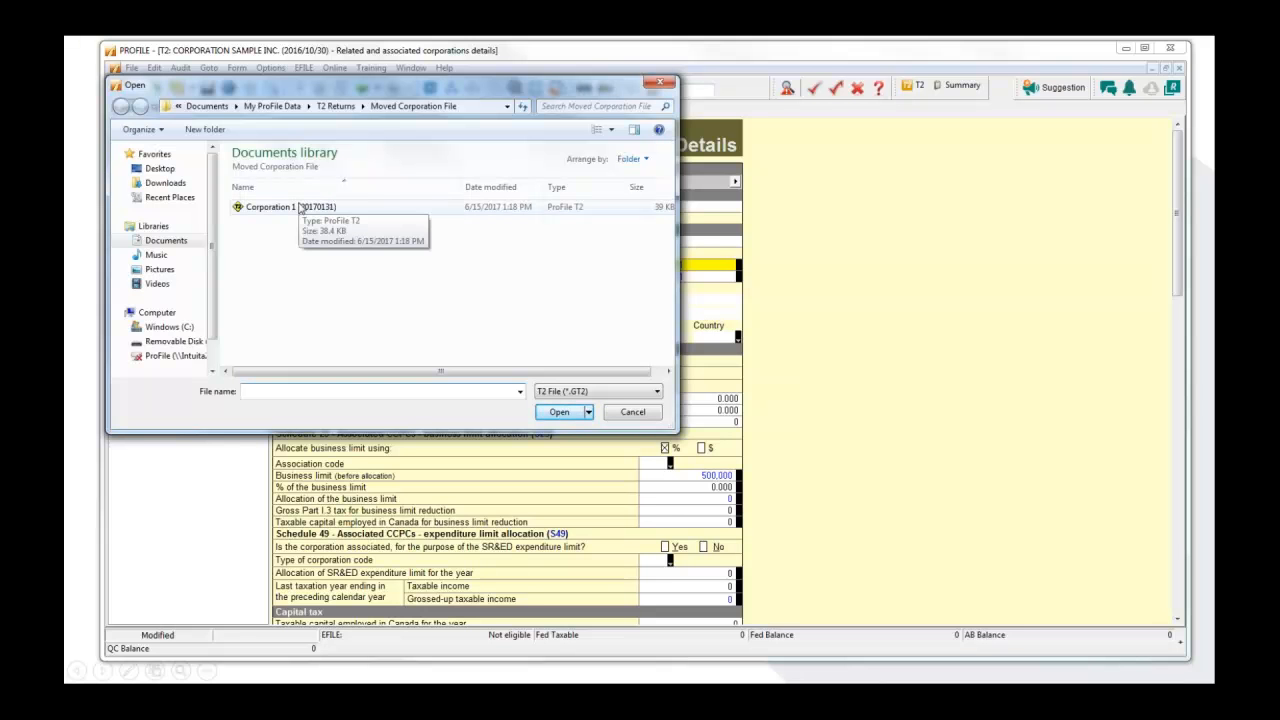
left_click(631, 418)
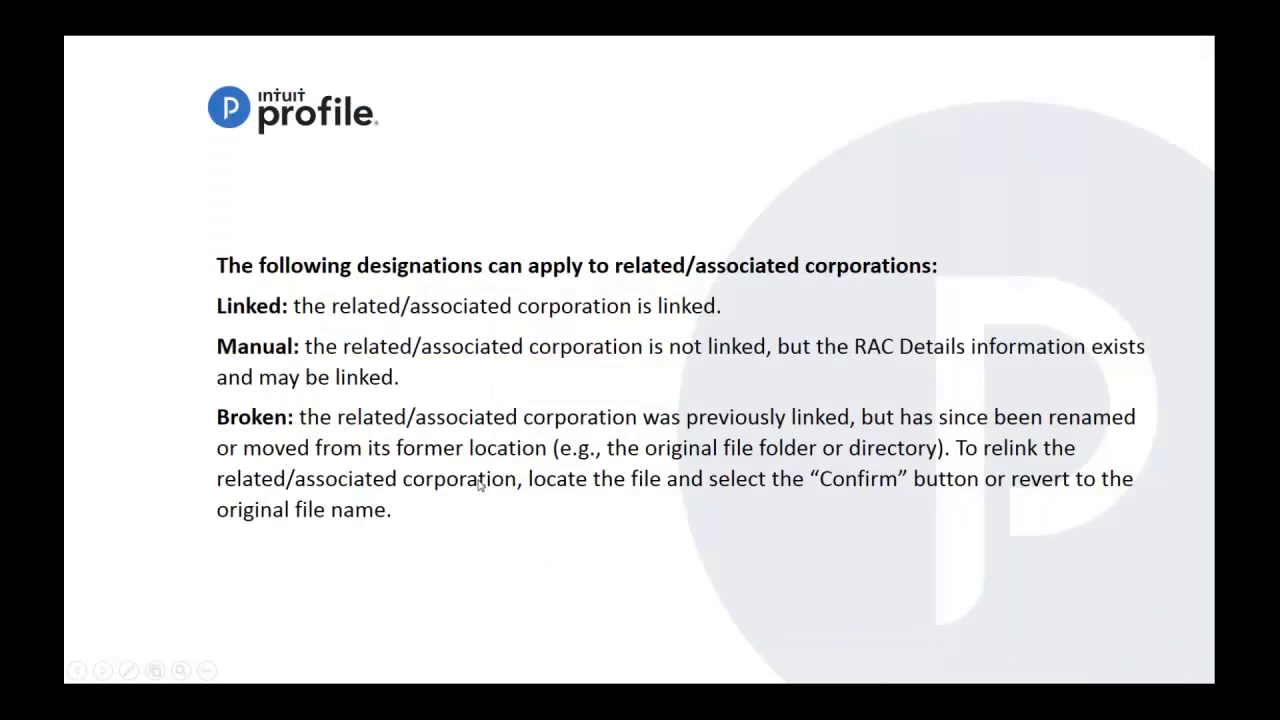
left_click(395, 693)
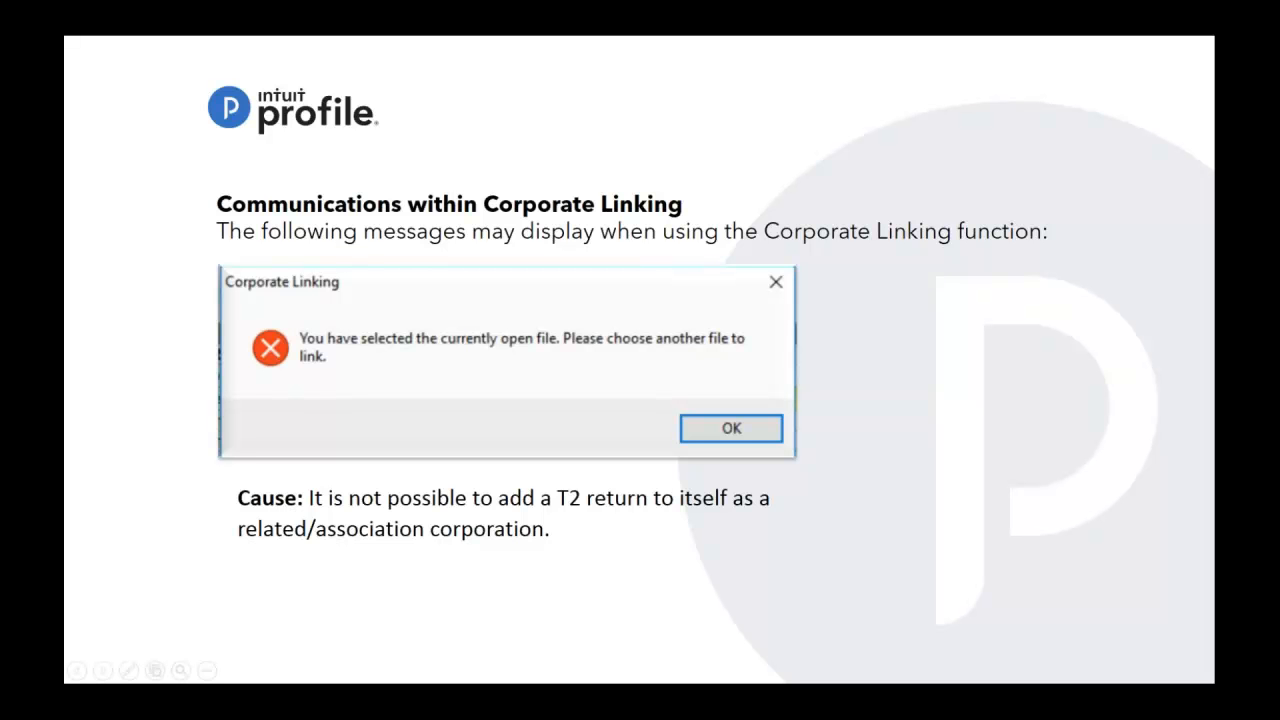
key("Right")
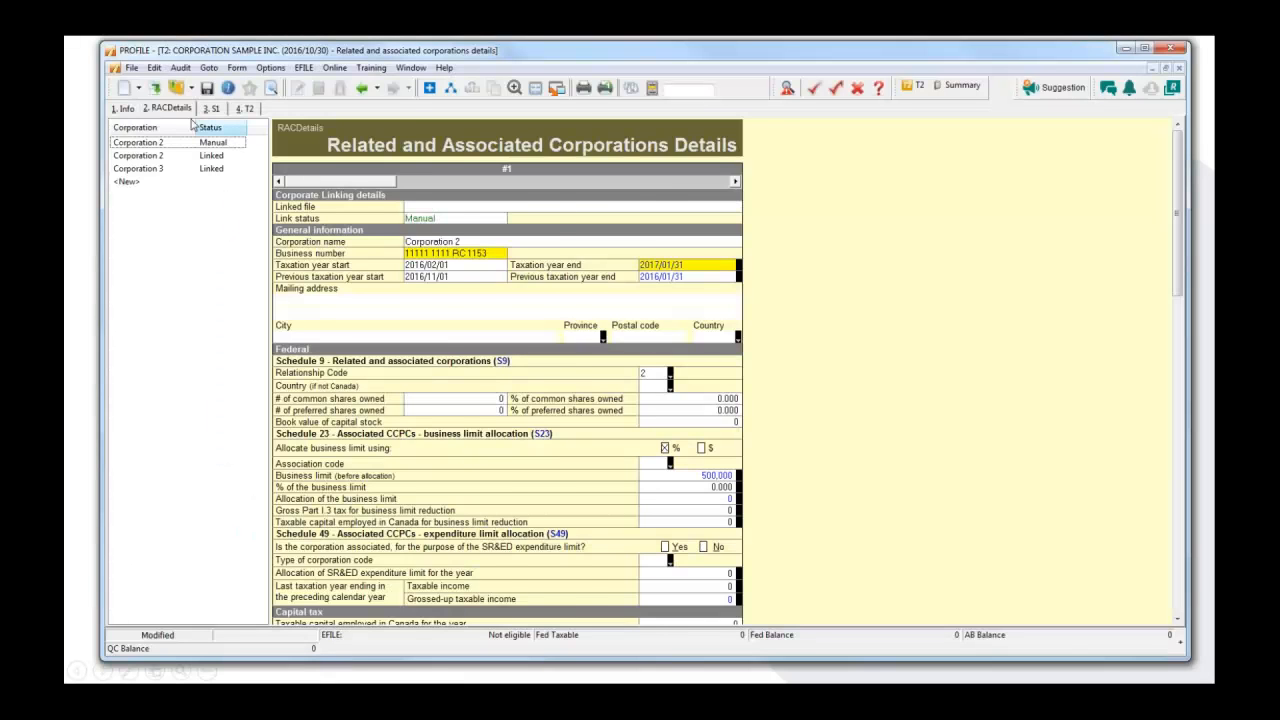
- Check the return's corporate information page and select CORPORATION SAMPLE INC (20151030) in the T2 Returns folder as a linking candidate, without linking it
left_click(125, 109)
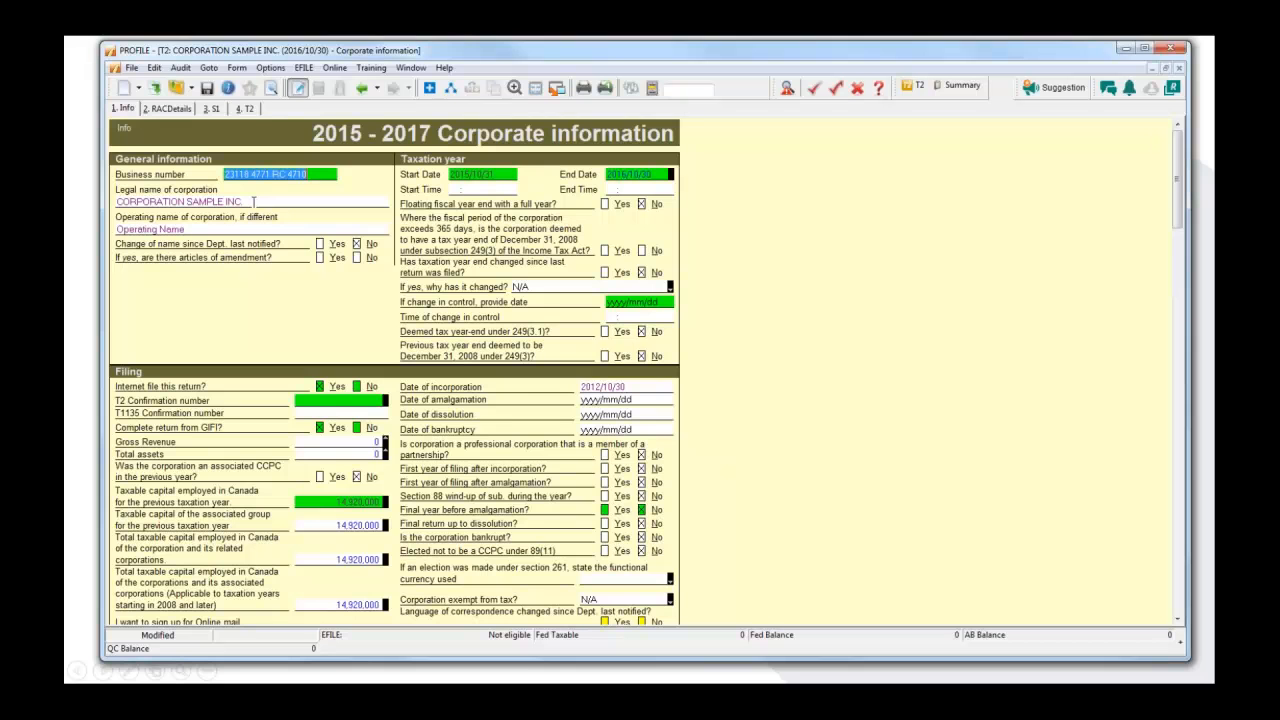
left_click(172, 109)
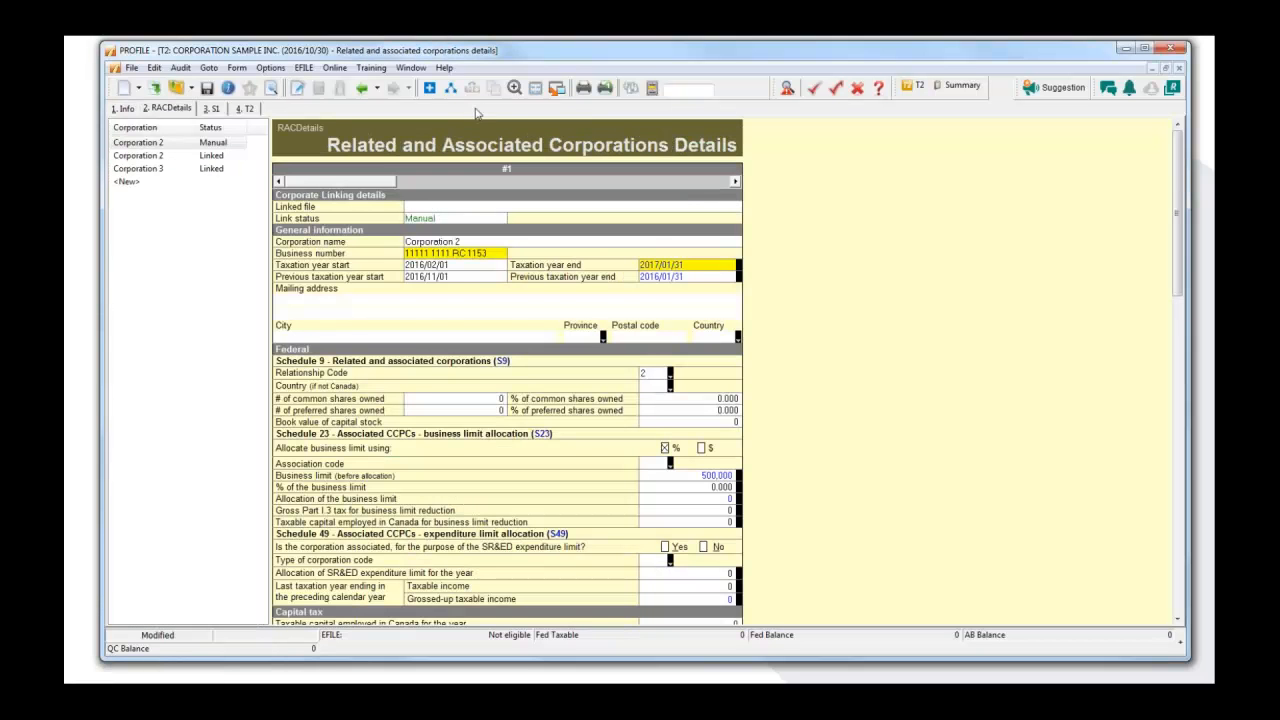
left_click(436, 93)
left_click(697, 424)
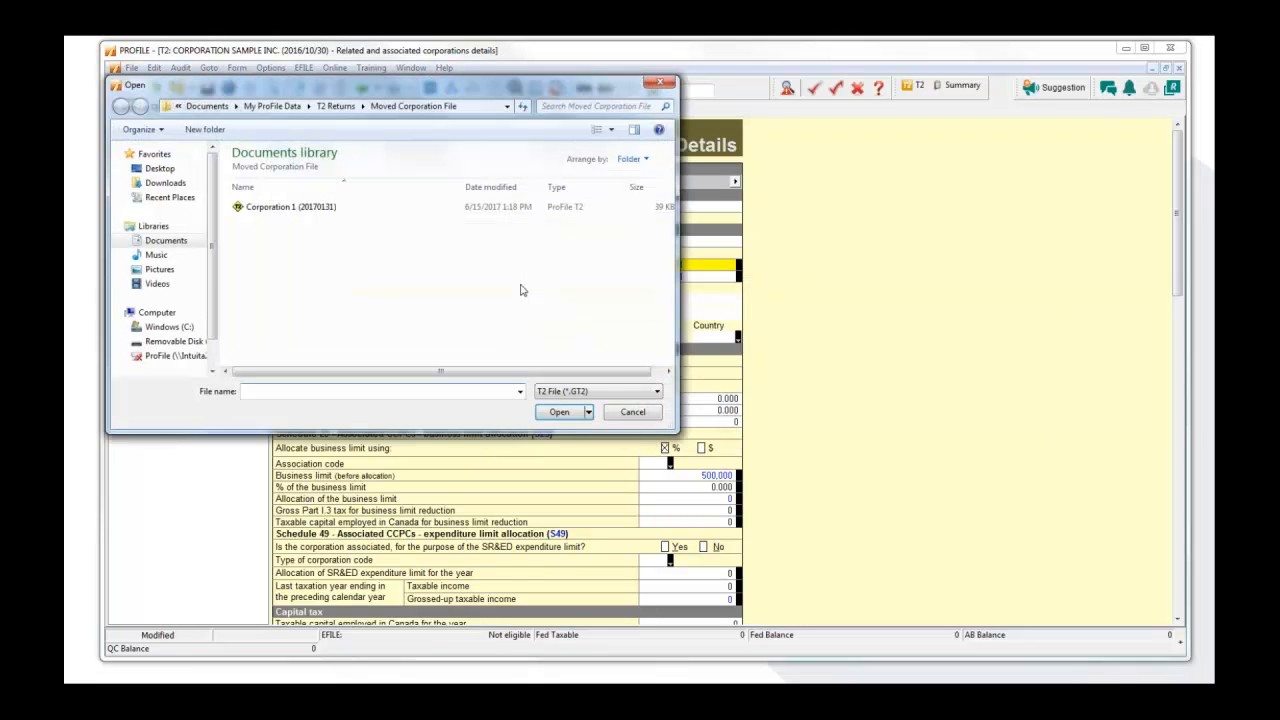
left_click(335, 106)
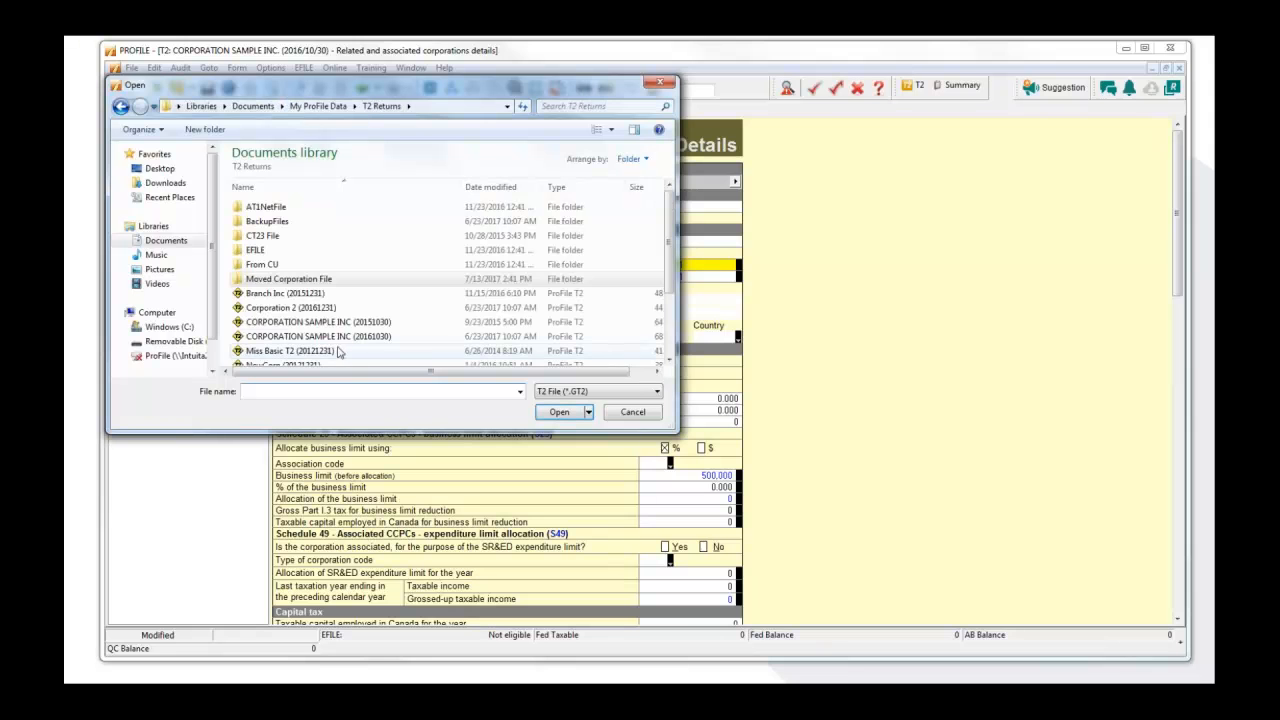
left_click(314, 324)
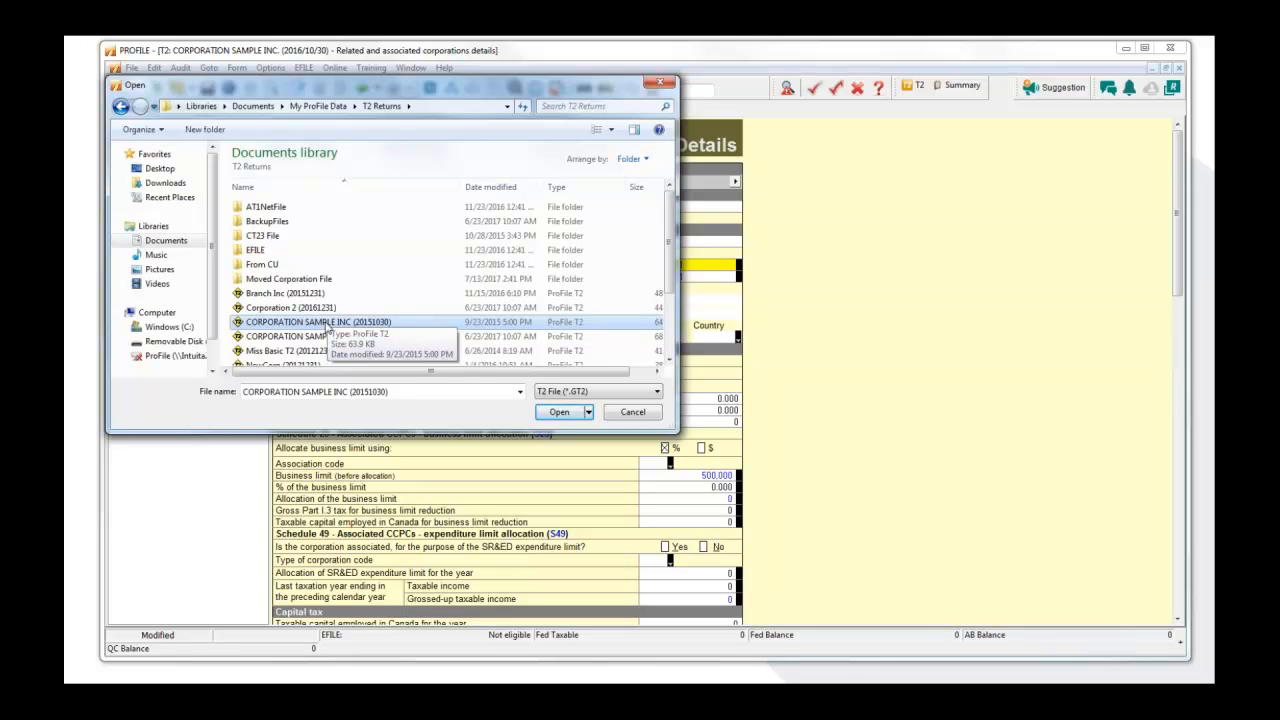
left_click(633, 413)
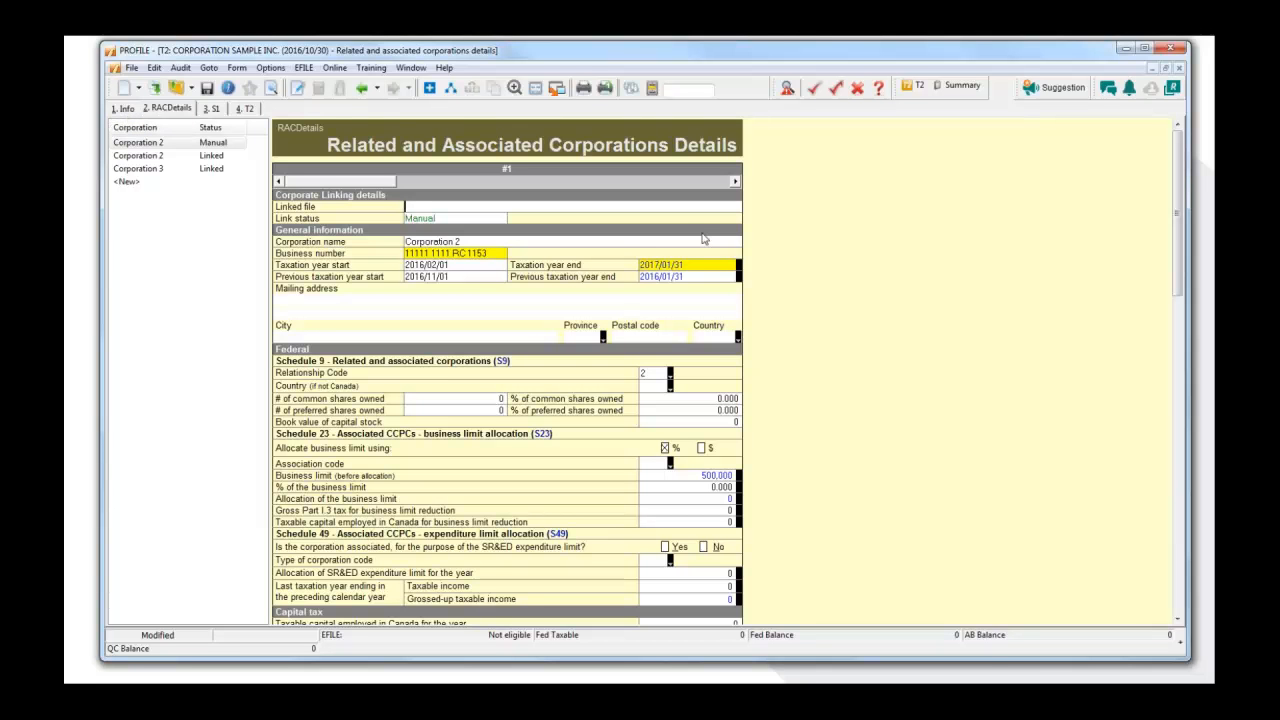
- View the program's version information and minimize the program window to return to the presentation
left_click(444, 67)
left_click(468, 266)
left_click(770, 168)
left_click(444, 67)
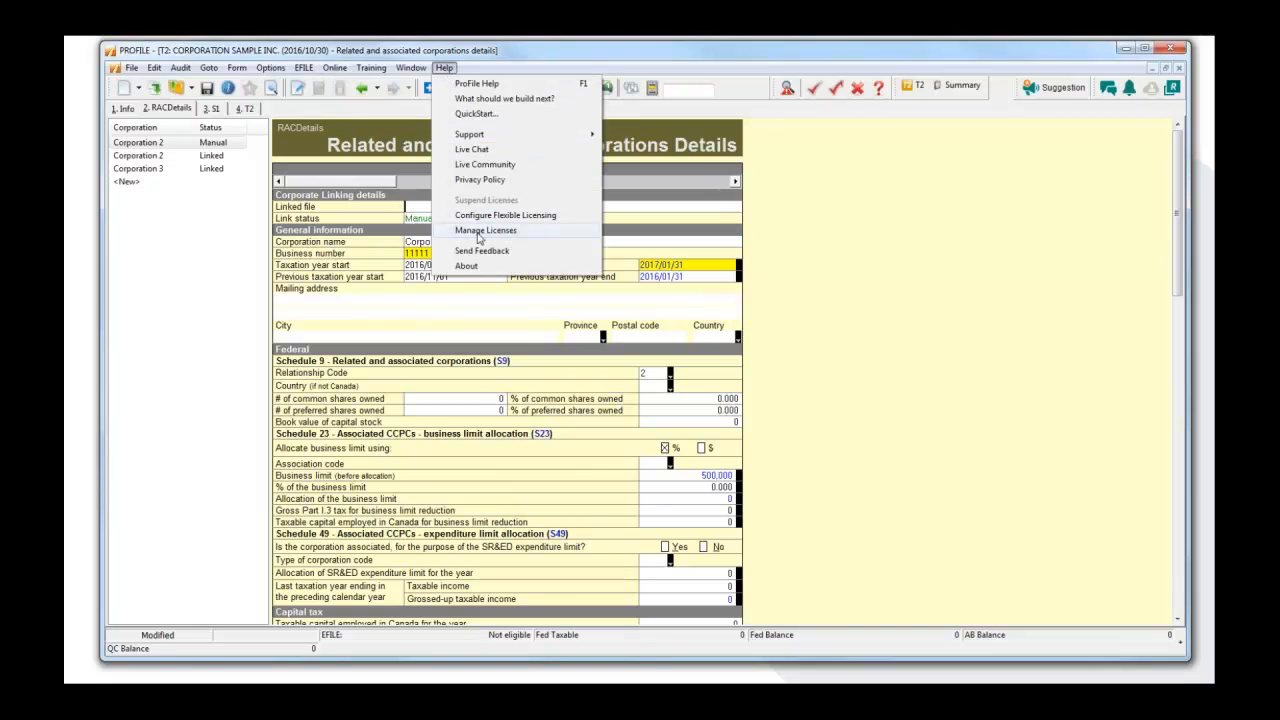
left_click(1008, 252)
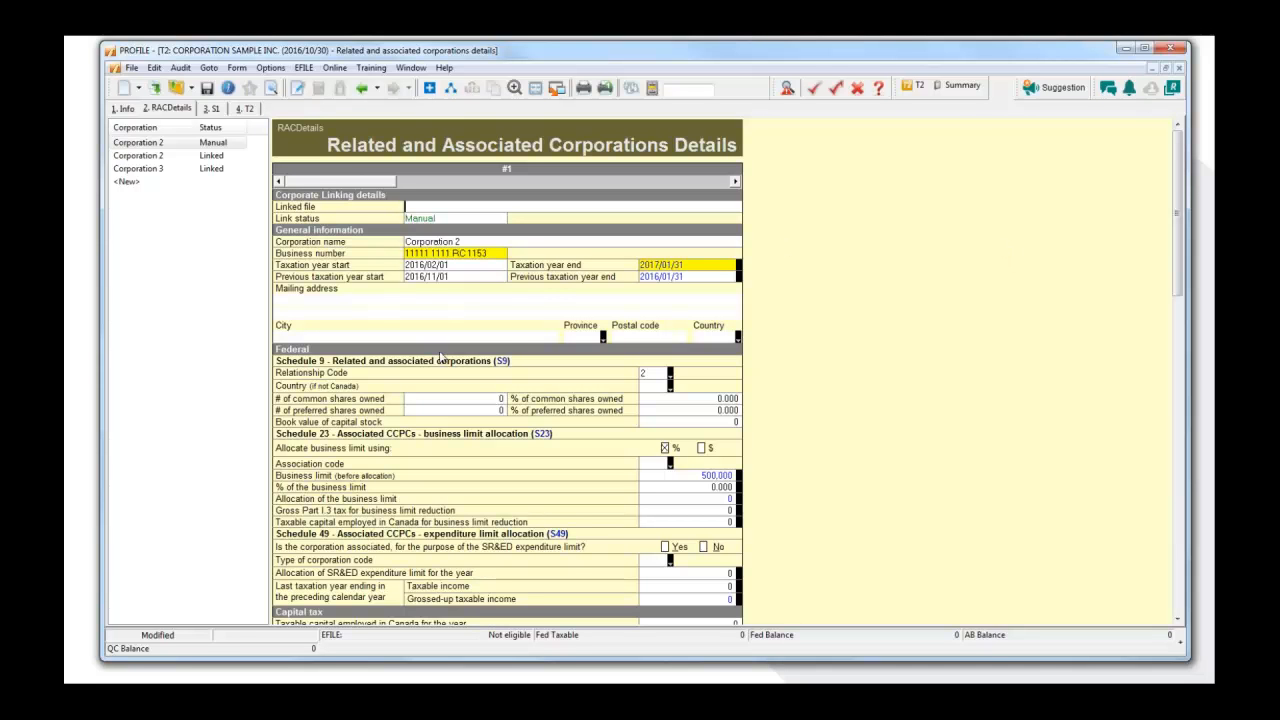
left_click(1124, 50)
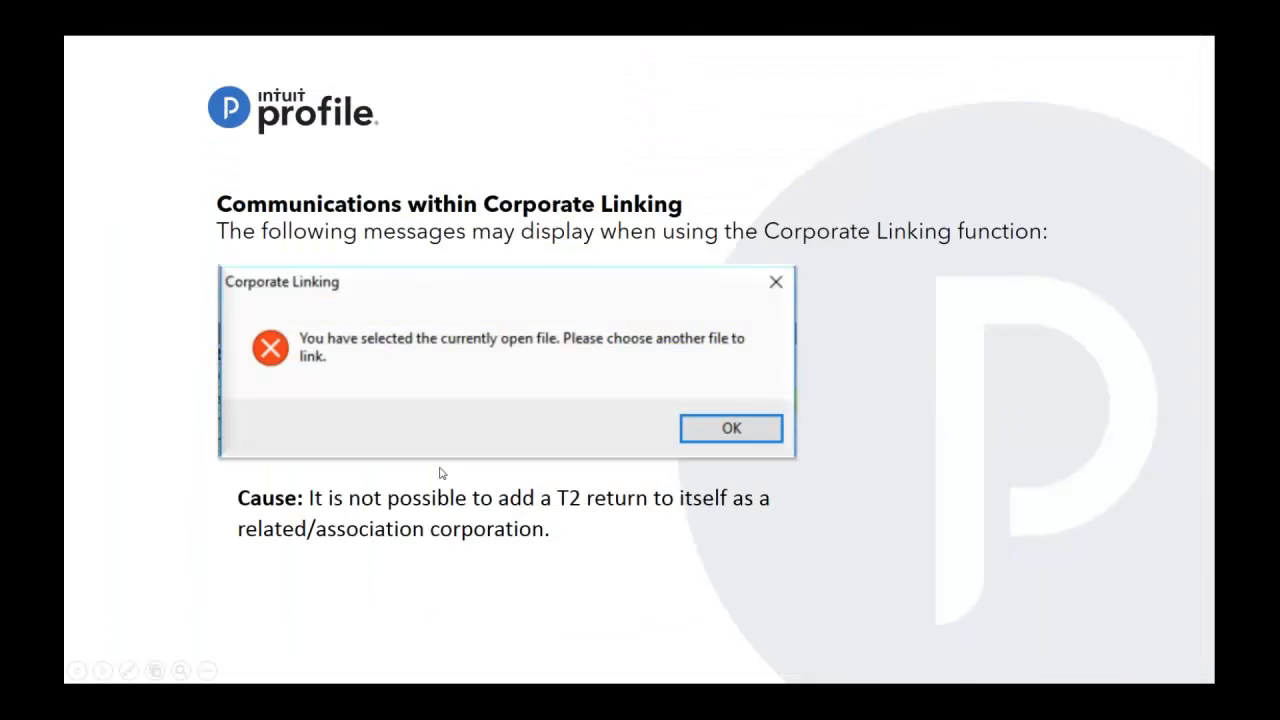
left_click(442, 473)
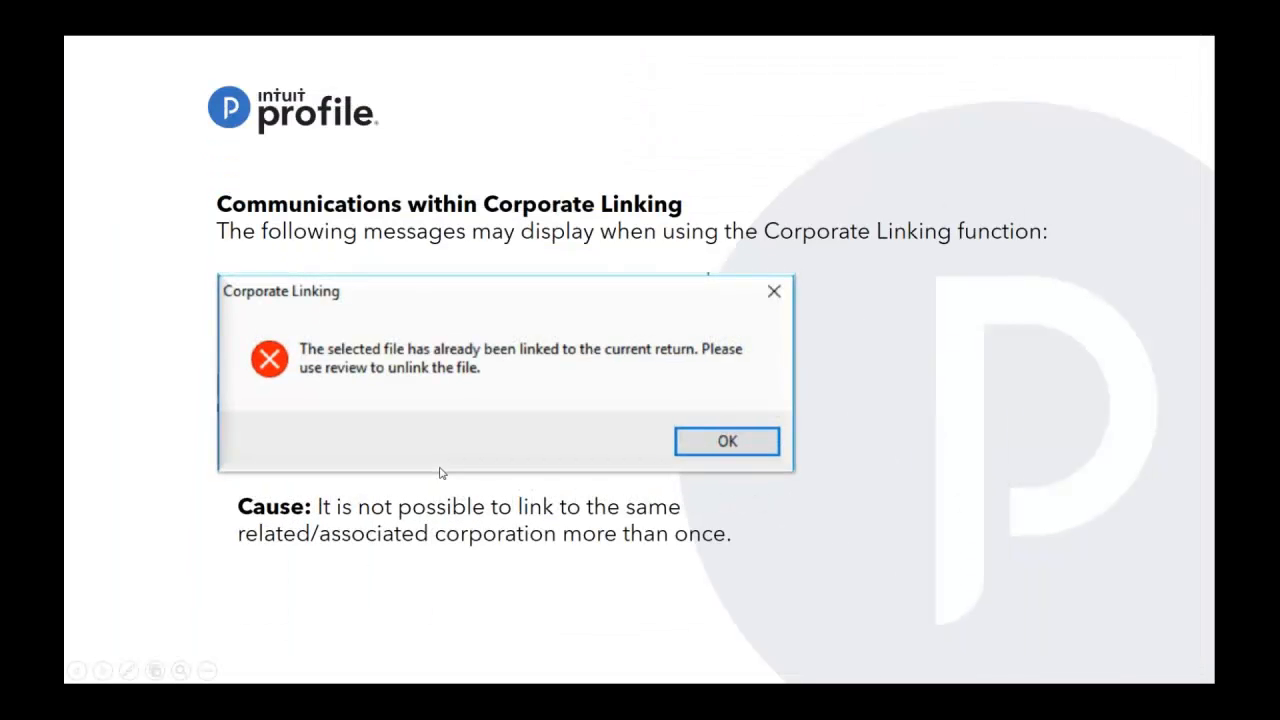
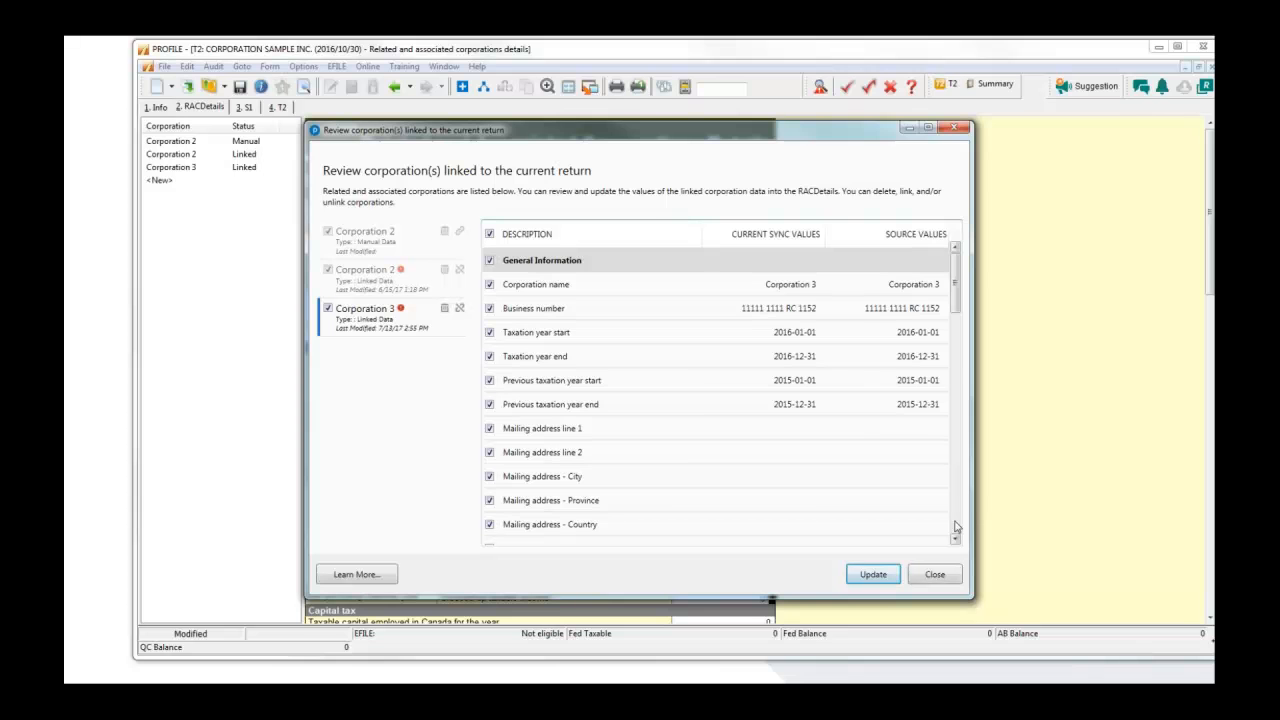
- Update the linked Corporation 3 data from its source file, setting the S23 taxable capital employed in Canada to 100,000,100
left_click(955, 527)
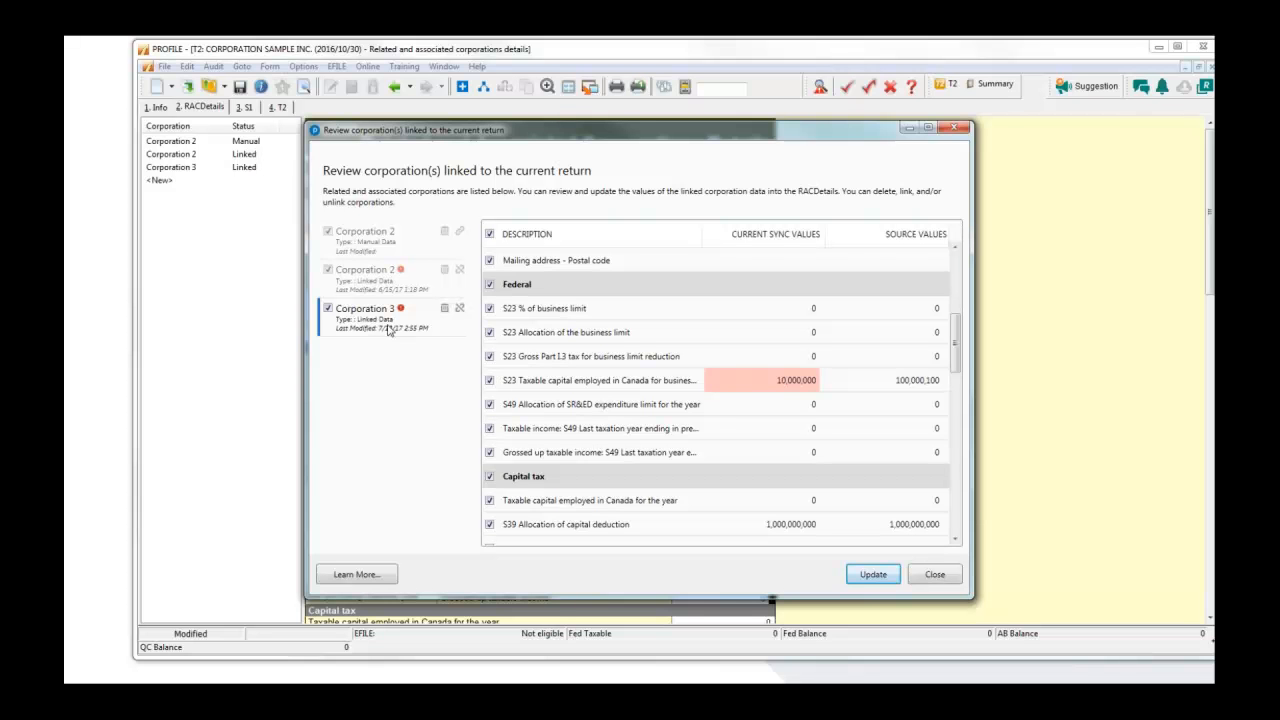
left_click(872, 580)
left_click(706, 416)
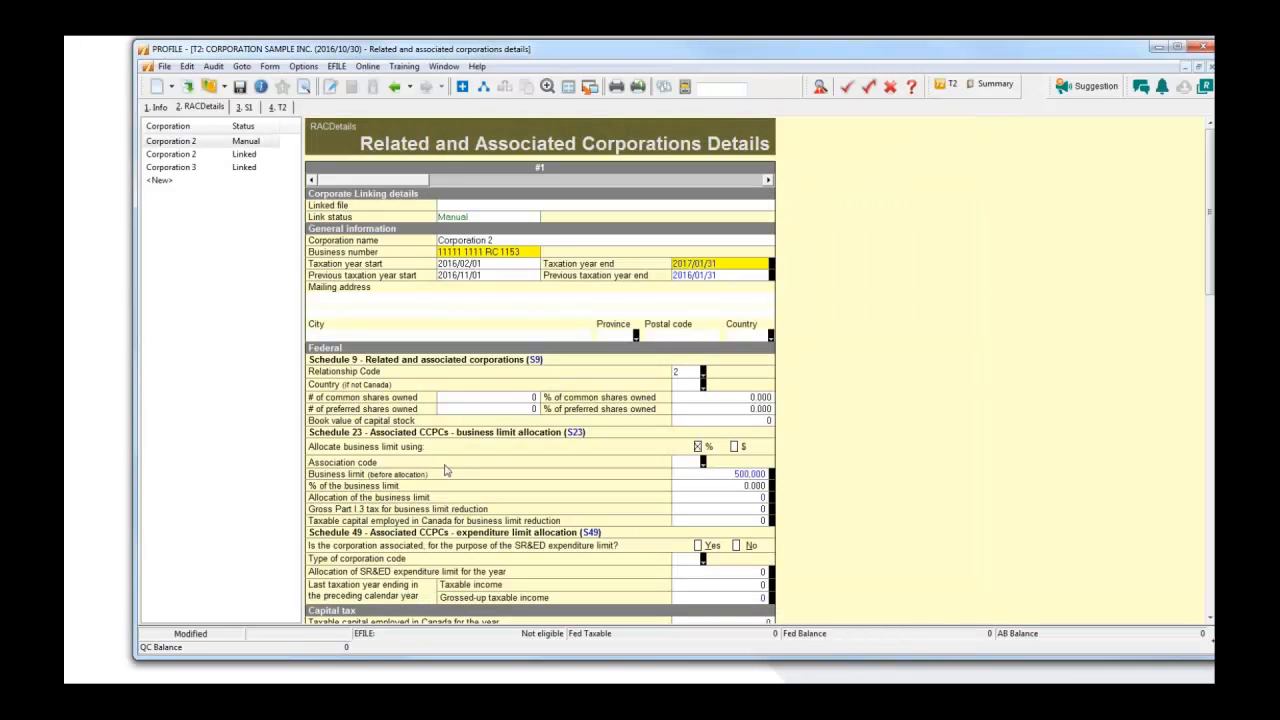
- Review the linked Corporation 3 again, comparing its sync values with the source values from General Information through Manitoba
left_click(483, 86)
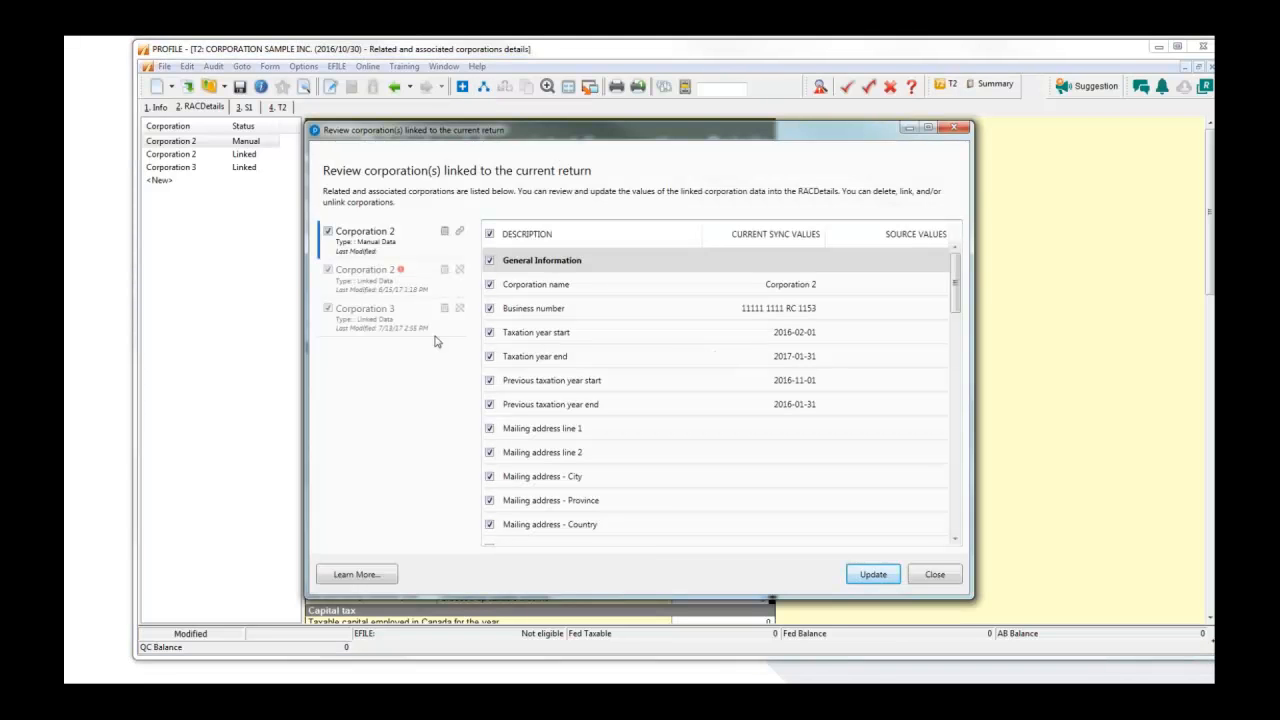
left_click(409, 331)
left_click(957, 522)
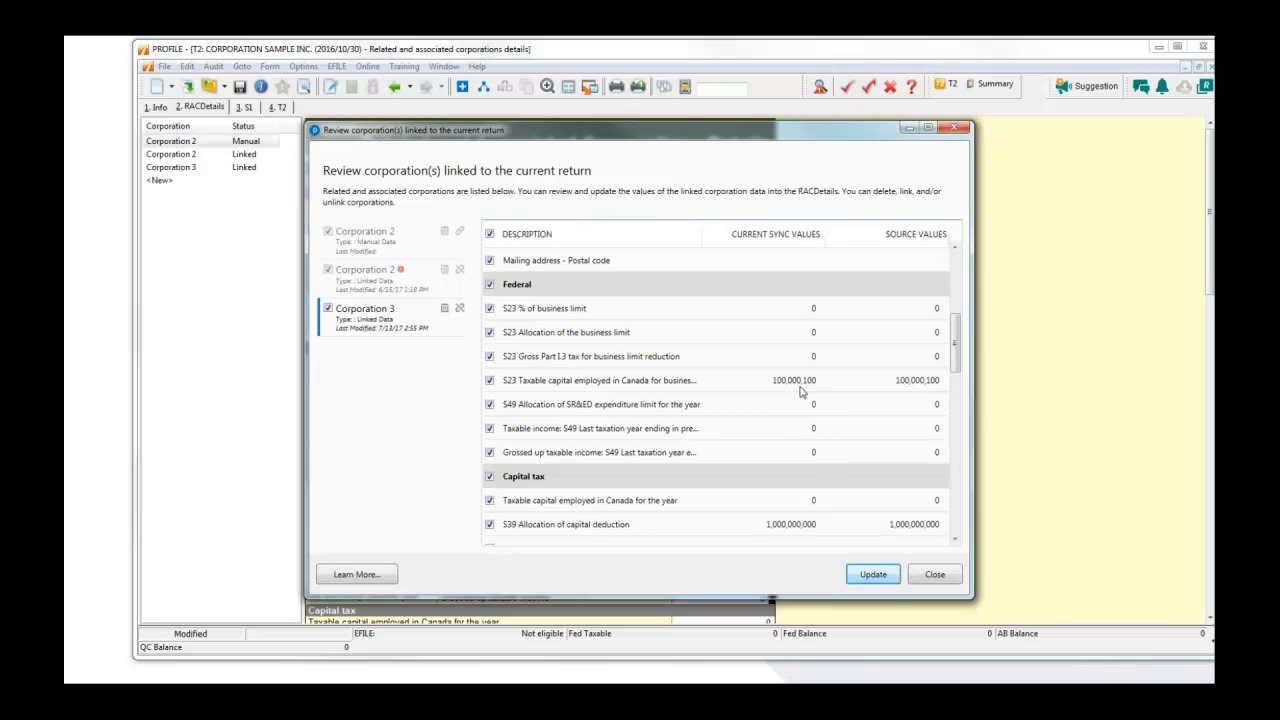
left_click_drag(957, 362, 957, 285)
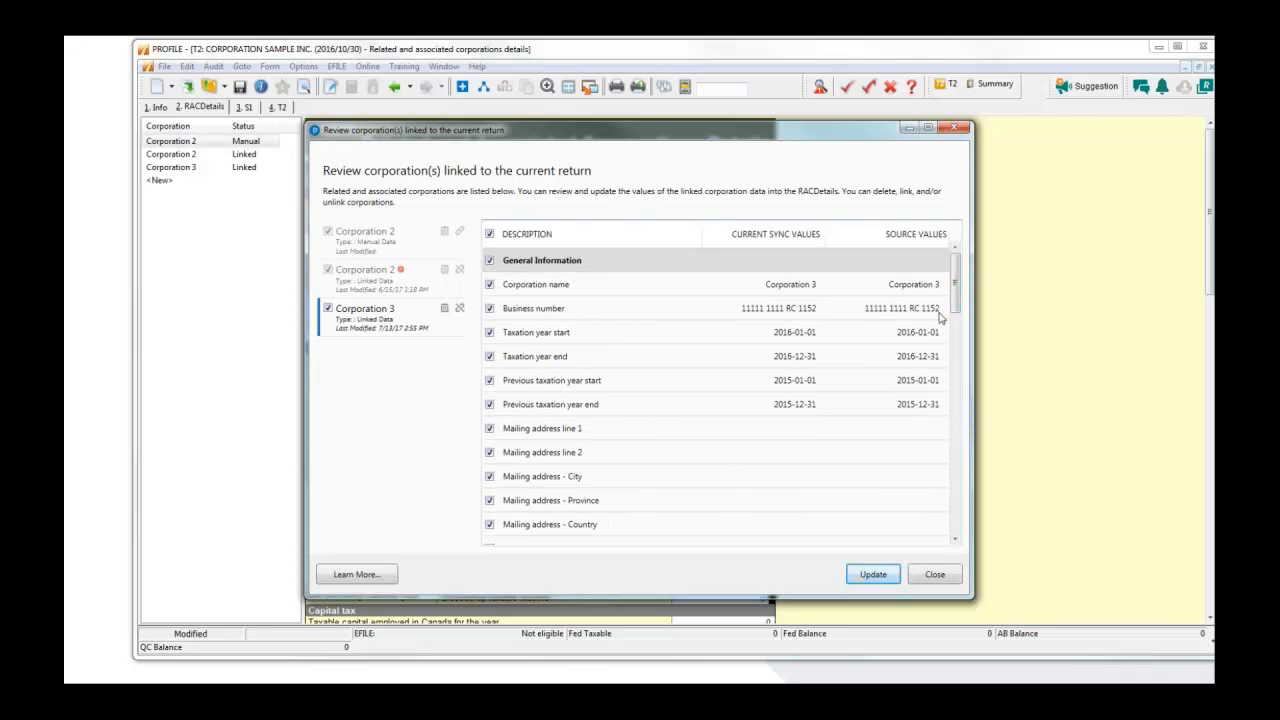
left_click_drag(957, 305, 952, 535)
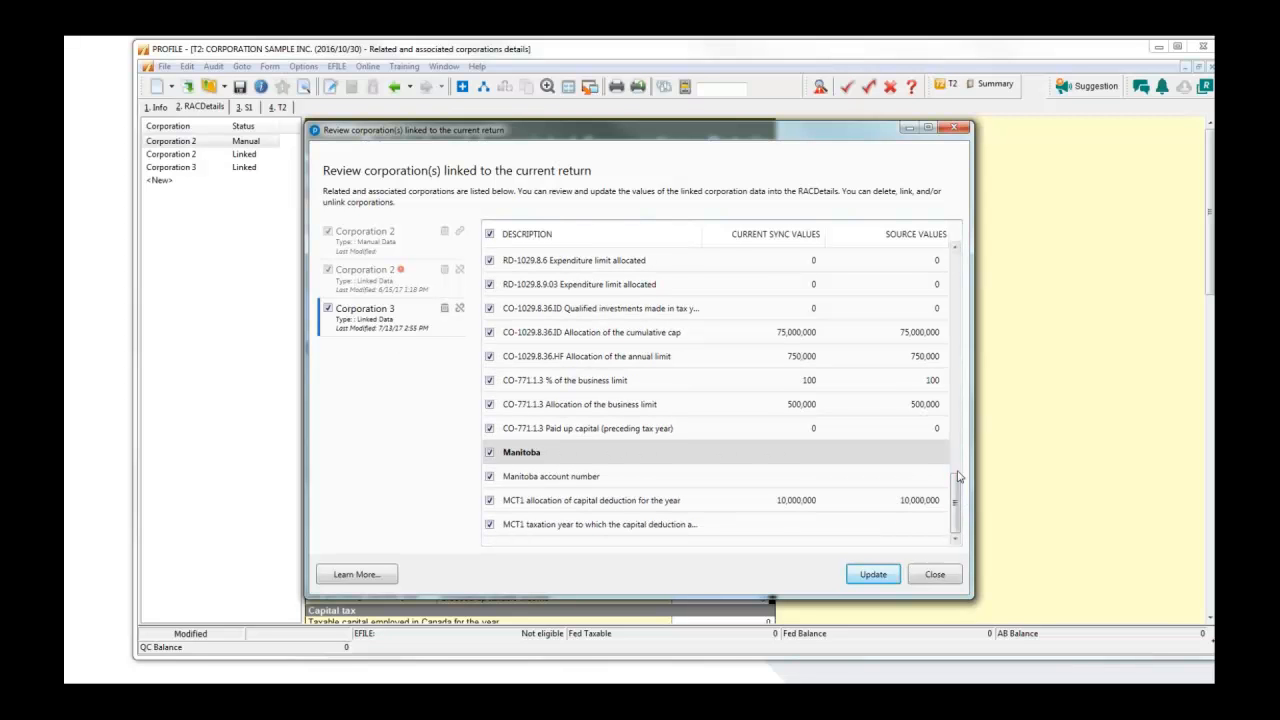
left_click_drag(957, 495, 950, 307)
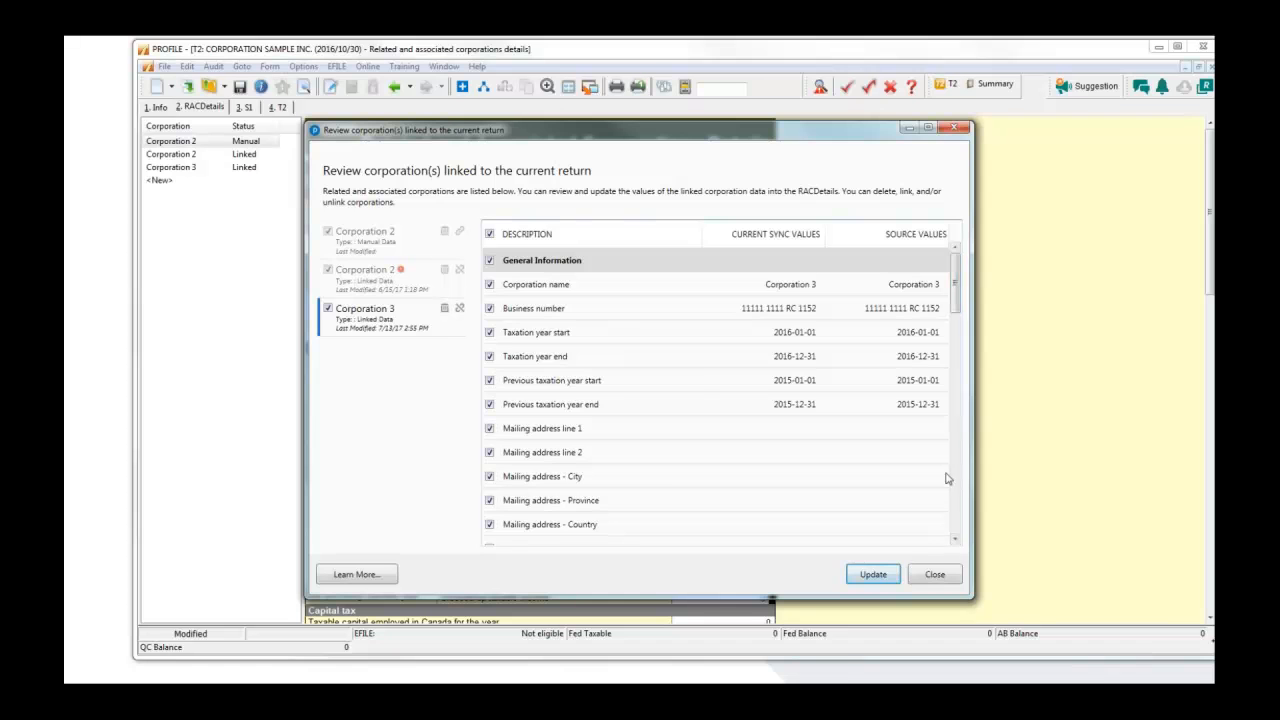
left_click(940, 576)
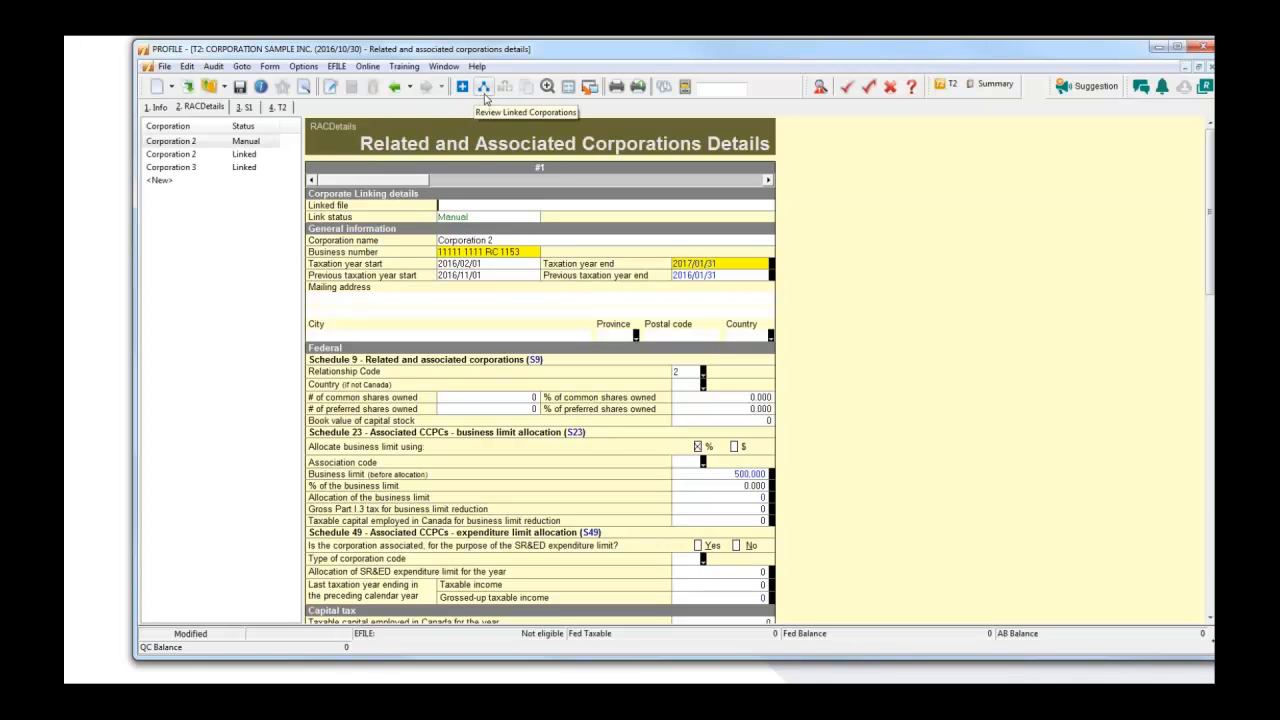
- Close the CORPORATION SAMPLE INC. return without saving its changes and reopen the recent file CORPORATION SAMPLE INC (20161030).GT2
left_click(1209, 66)
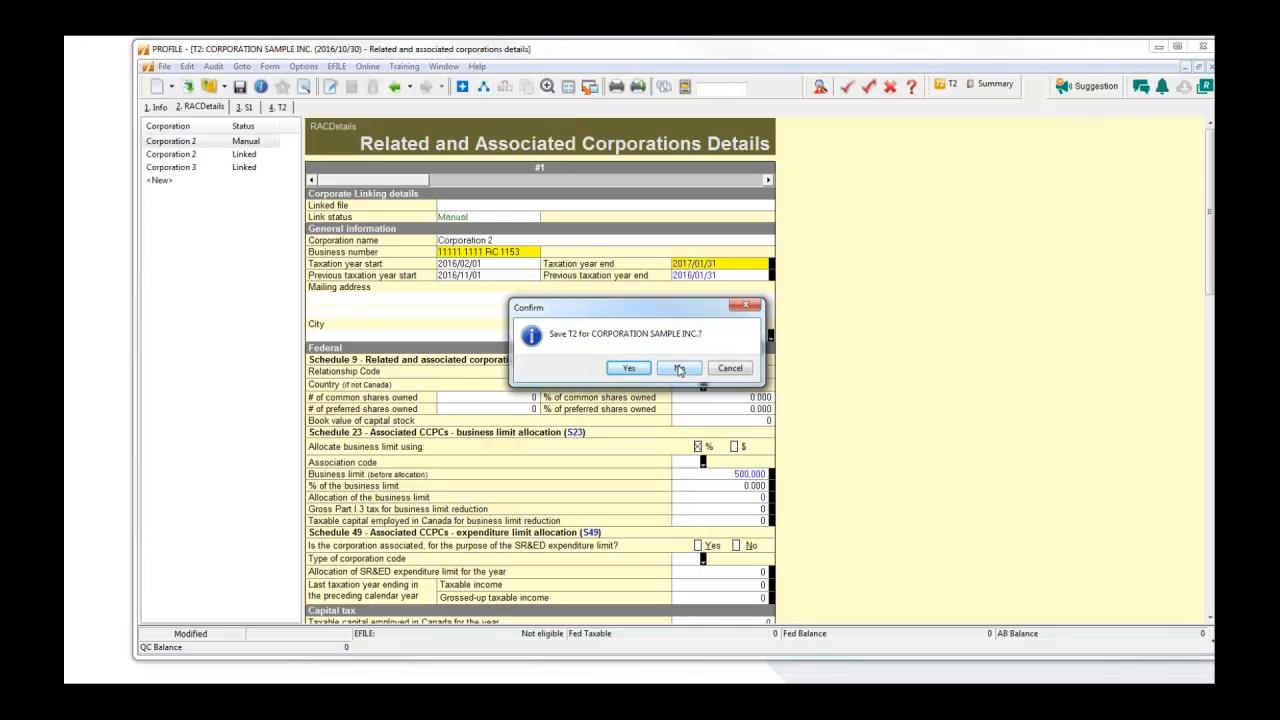
left_click(679, 369)
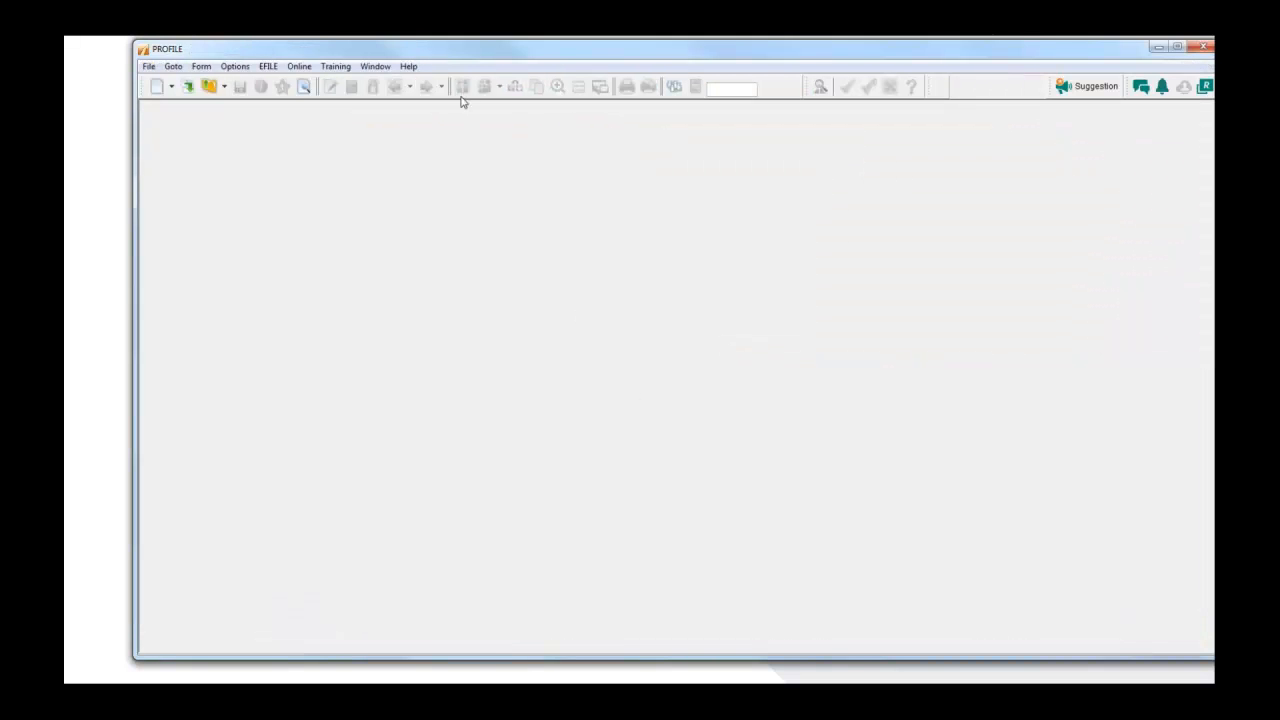
left_click(148, 66)
mouse_move(206, 146)
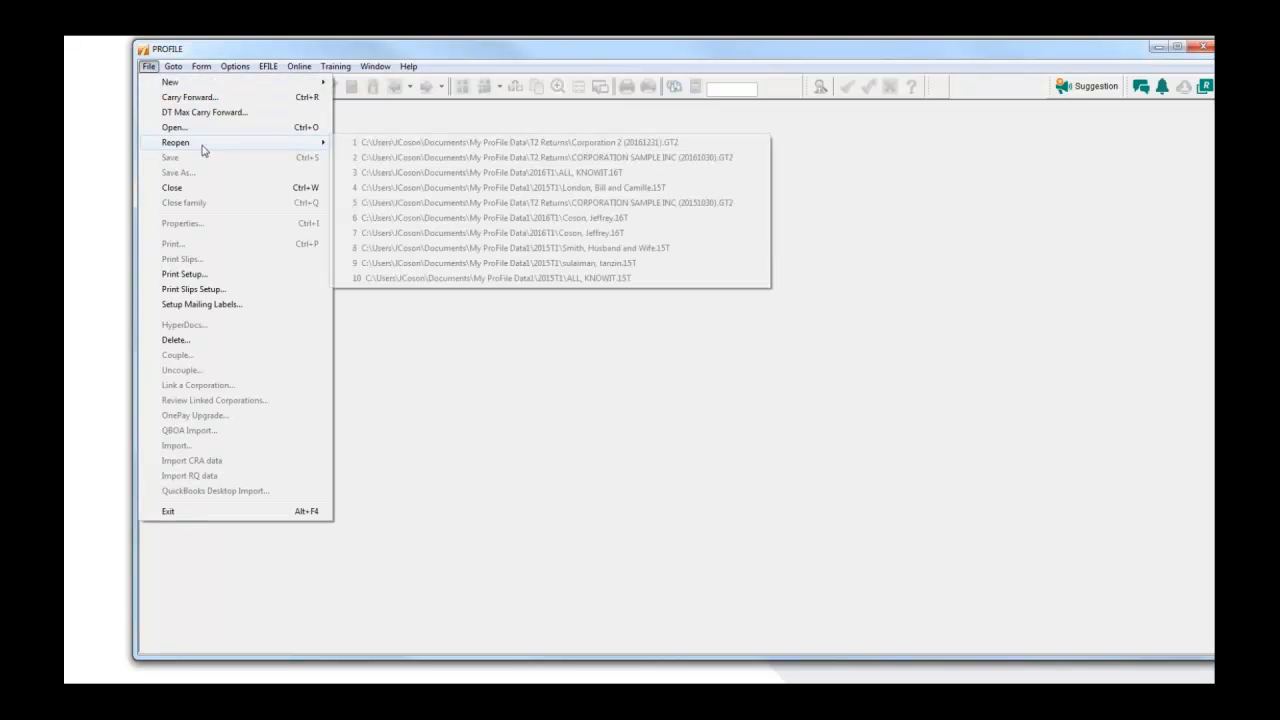
left_click(686, 157)
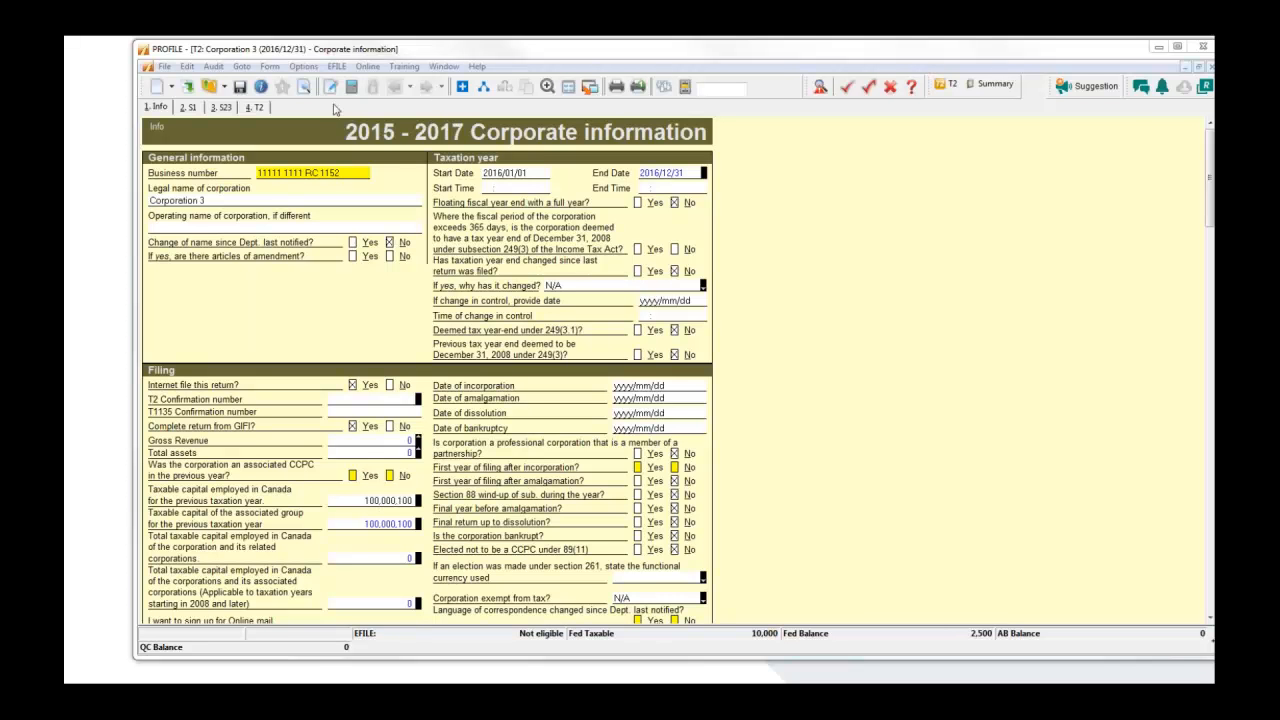
- Check which returns are open and review the corporations linked to the Corporation 3 return
left_click(444, 66)
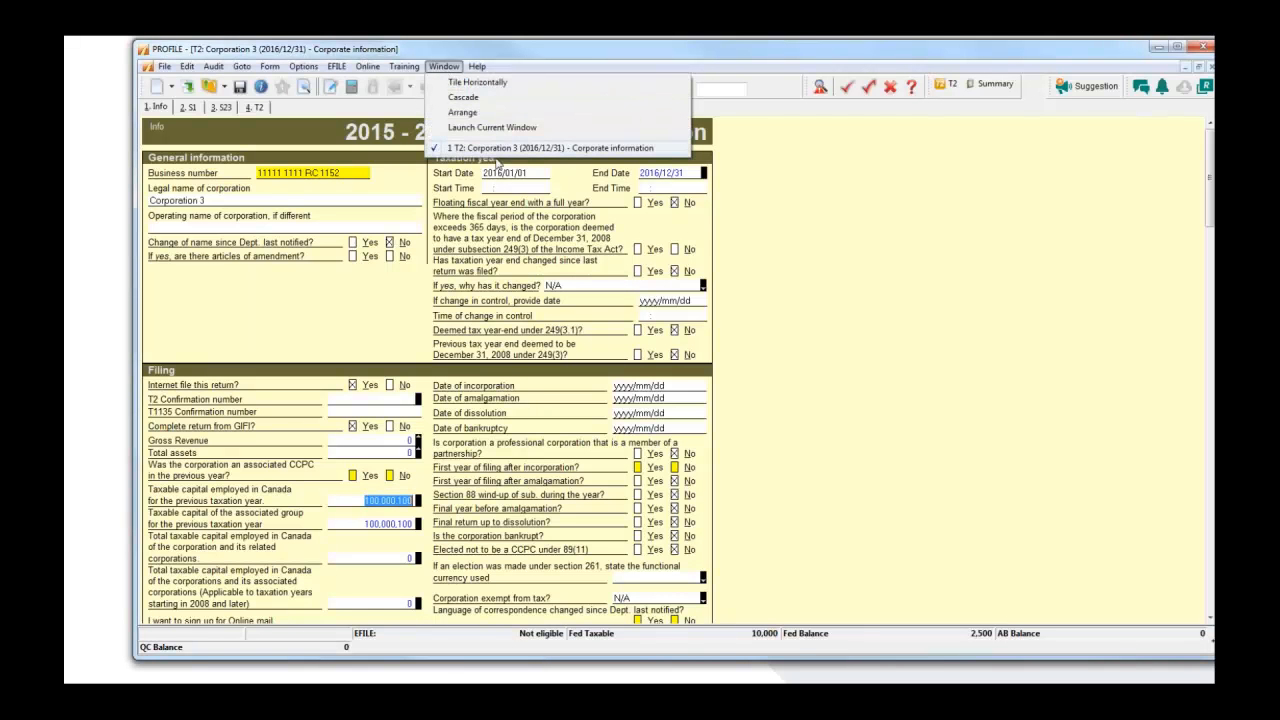
left_click(912, 202)
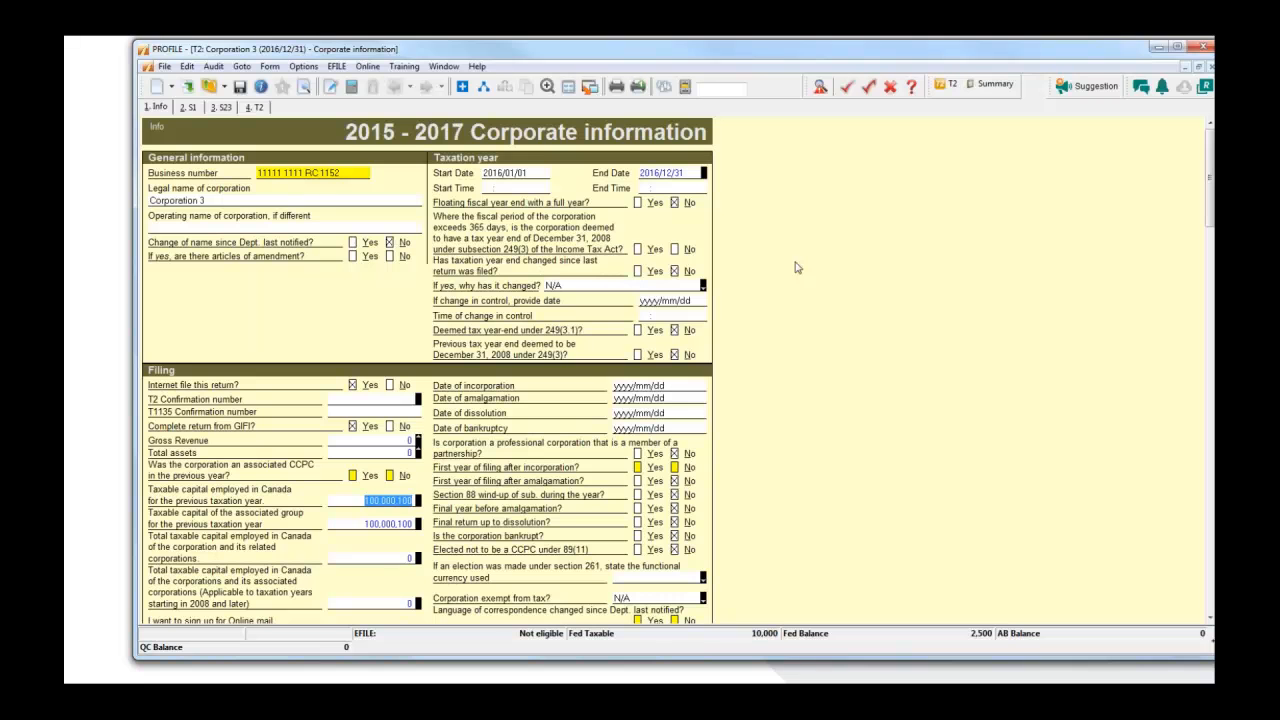
left_click(484, 90)
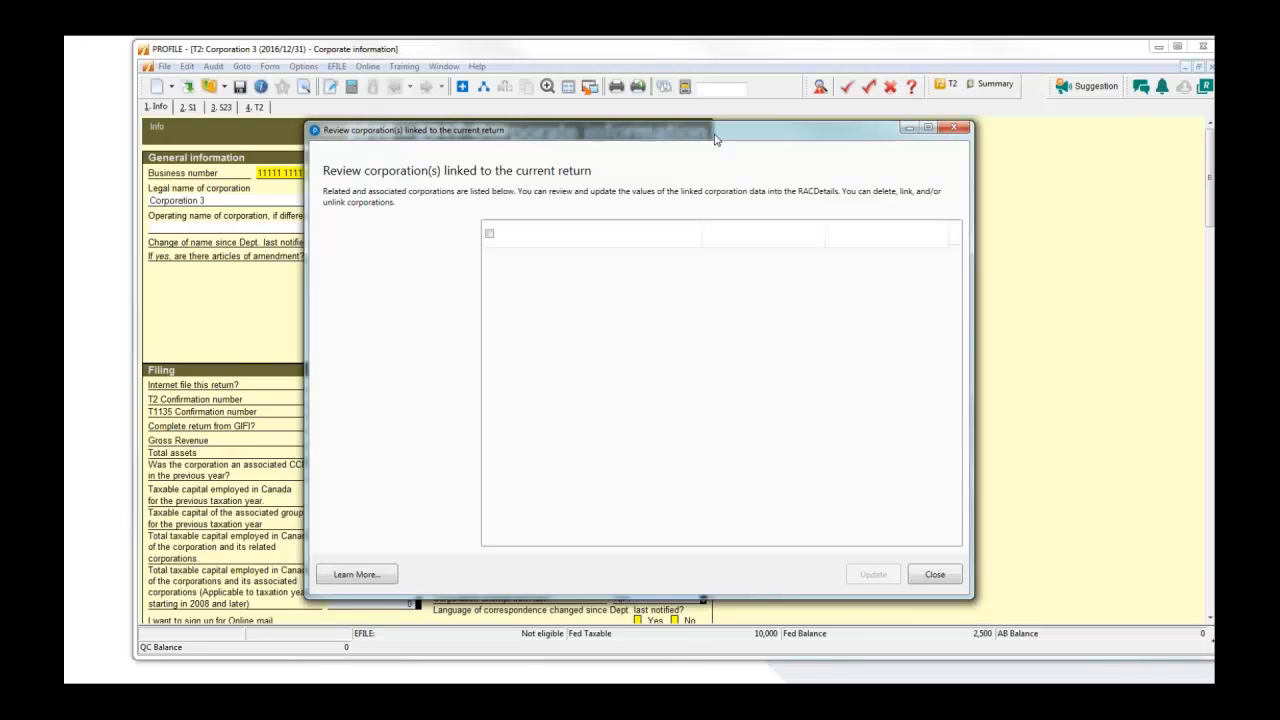
left_click(946, 578)
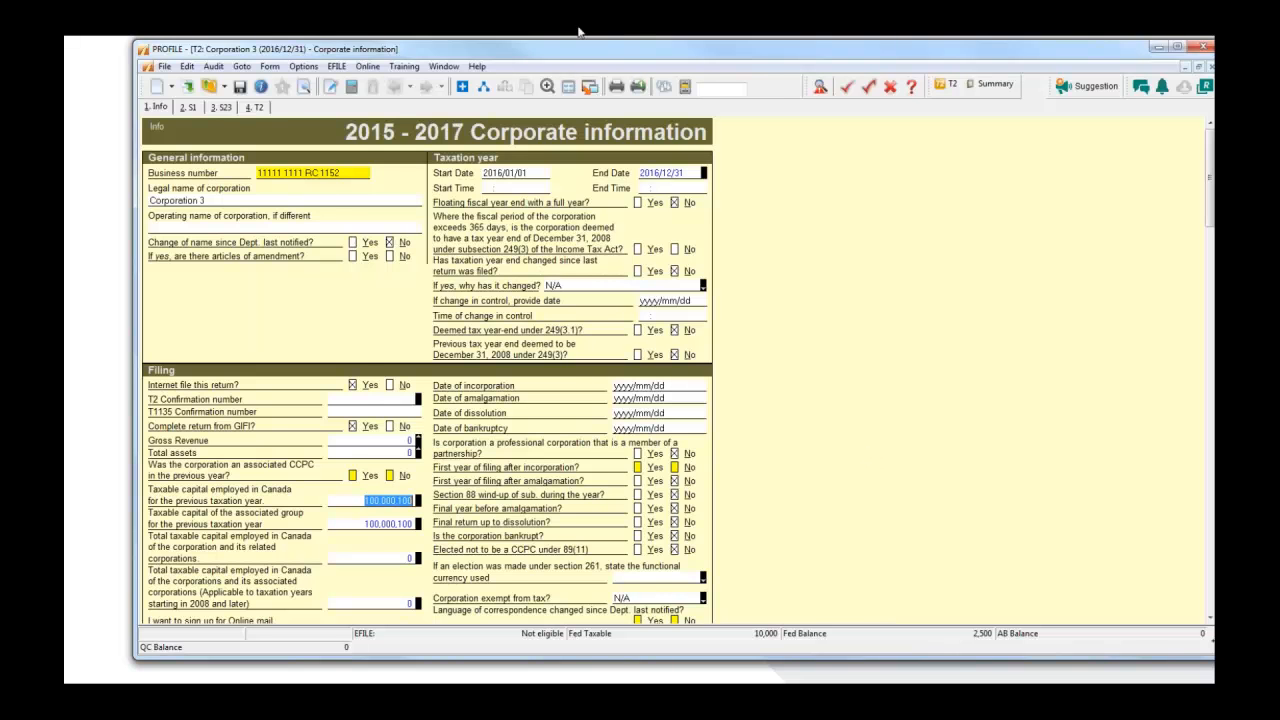
- Switch from Corporation 3 back to the recently used T2 return CORPORATION SAMPLE INC (20161030)
left_click(164, 66)
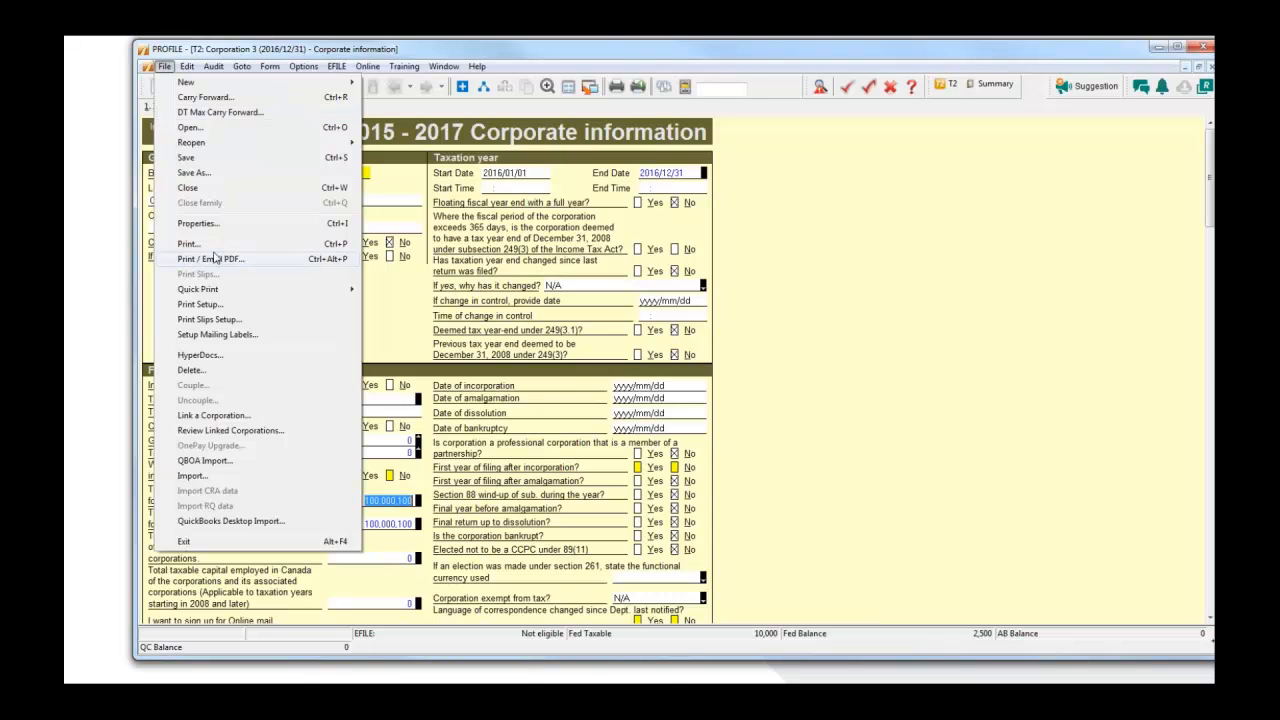
mouse_move(290, 143)
left_click(632, 143)
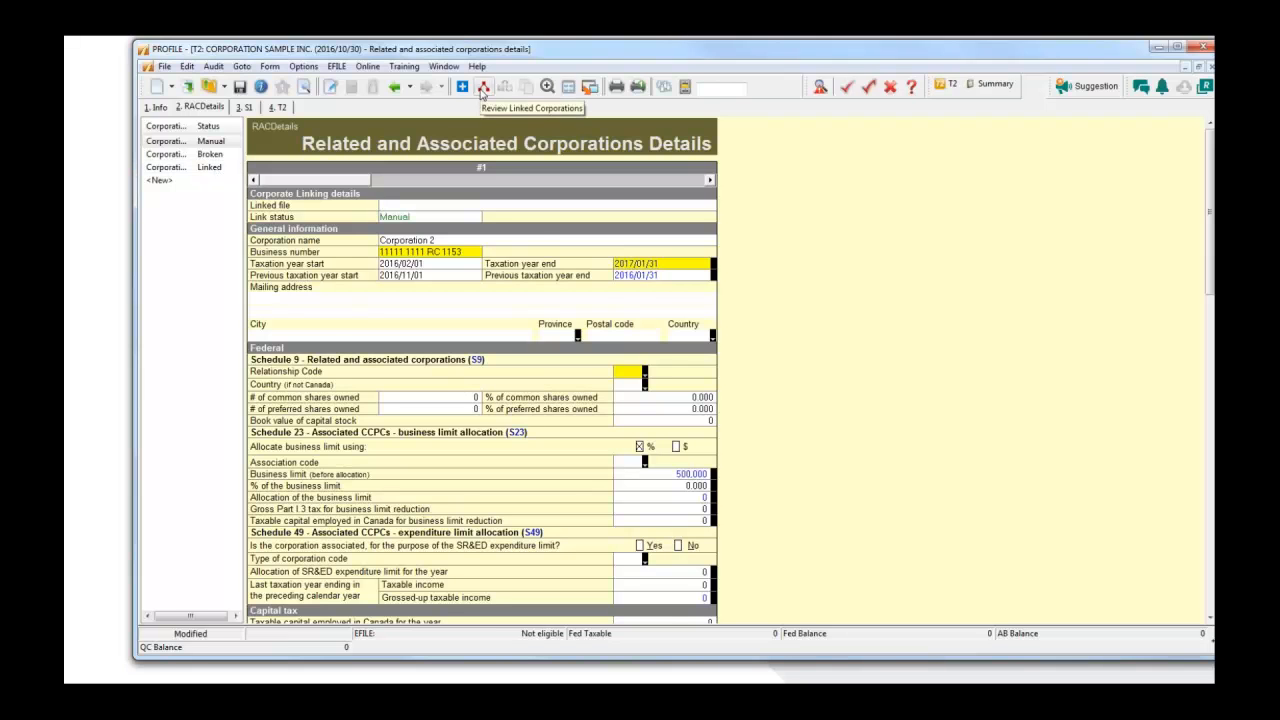
- Update the linked Corporation 3 data from its source values, setting the S23 taxable capital employed in Canada to 100,000,100
left_click(483, 91)
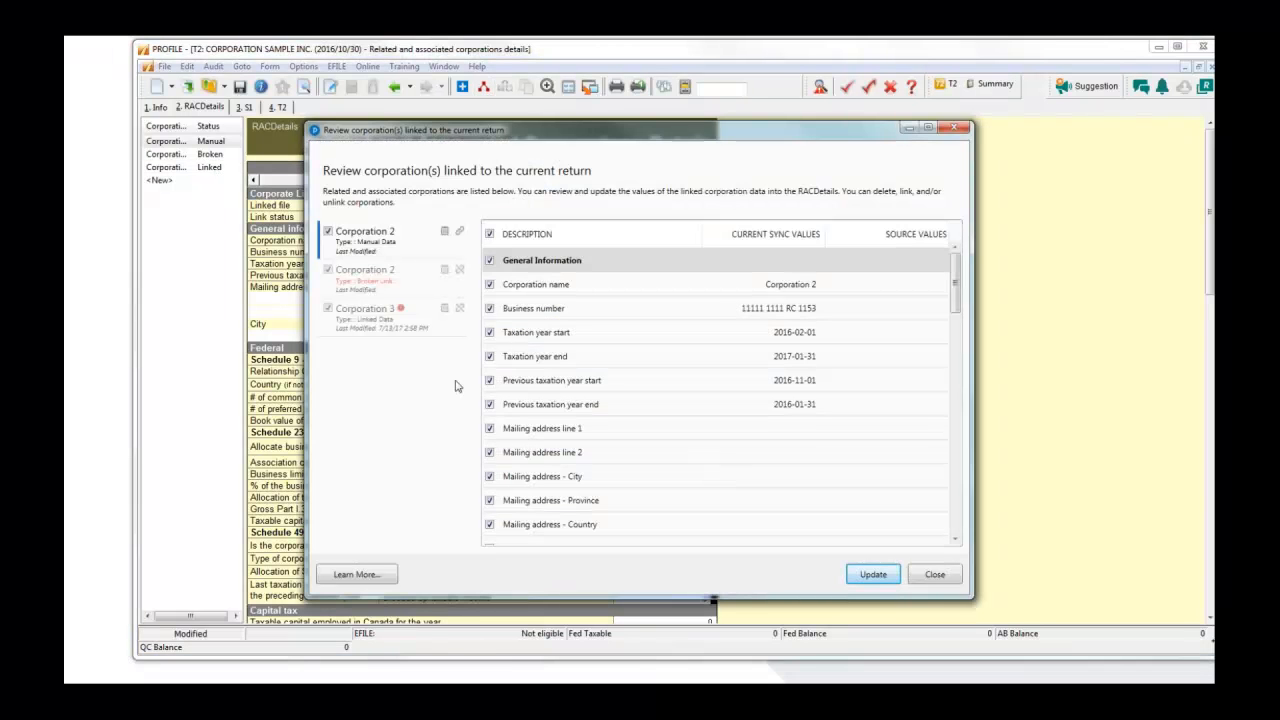
left_click(407, 327)
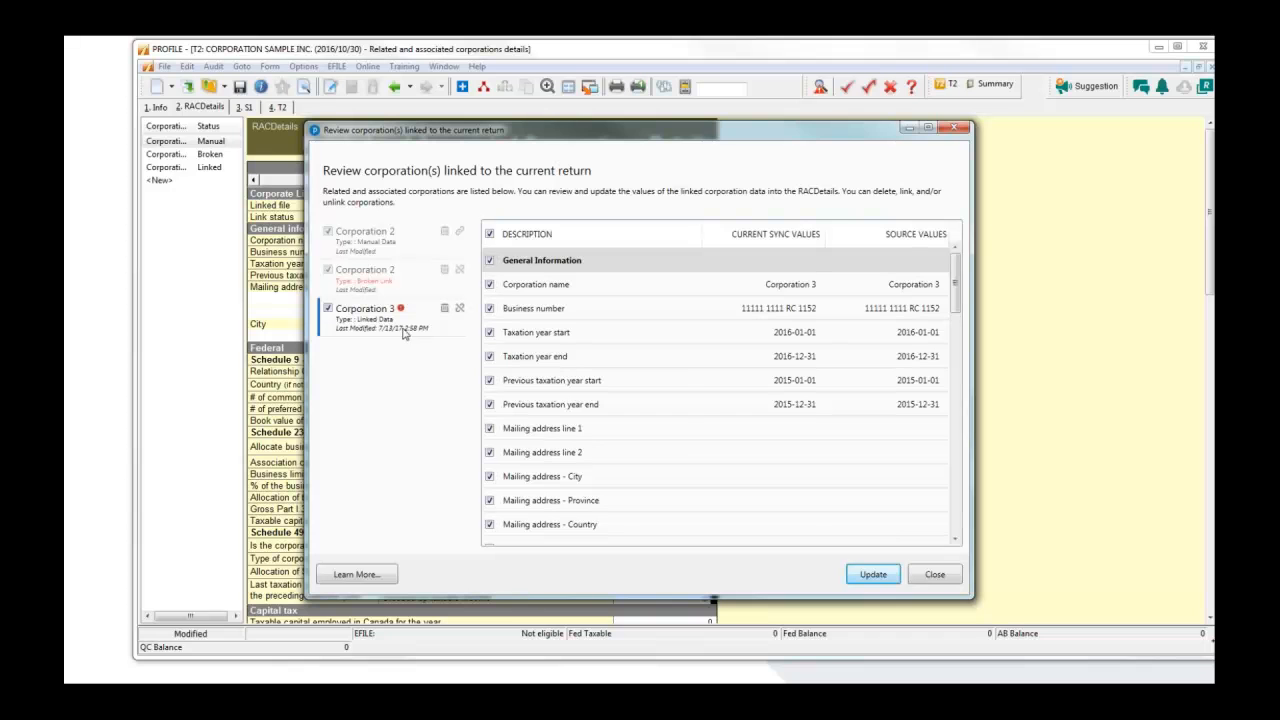
left_click(955, 504)
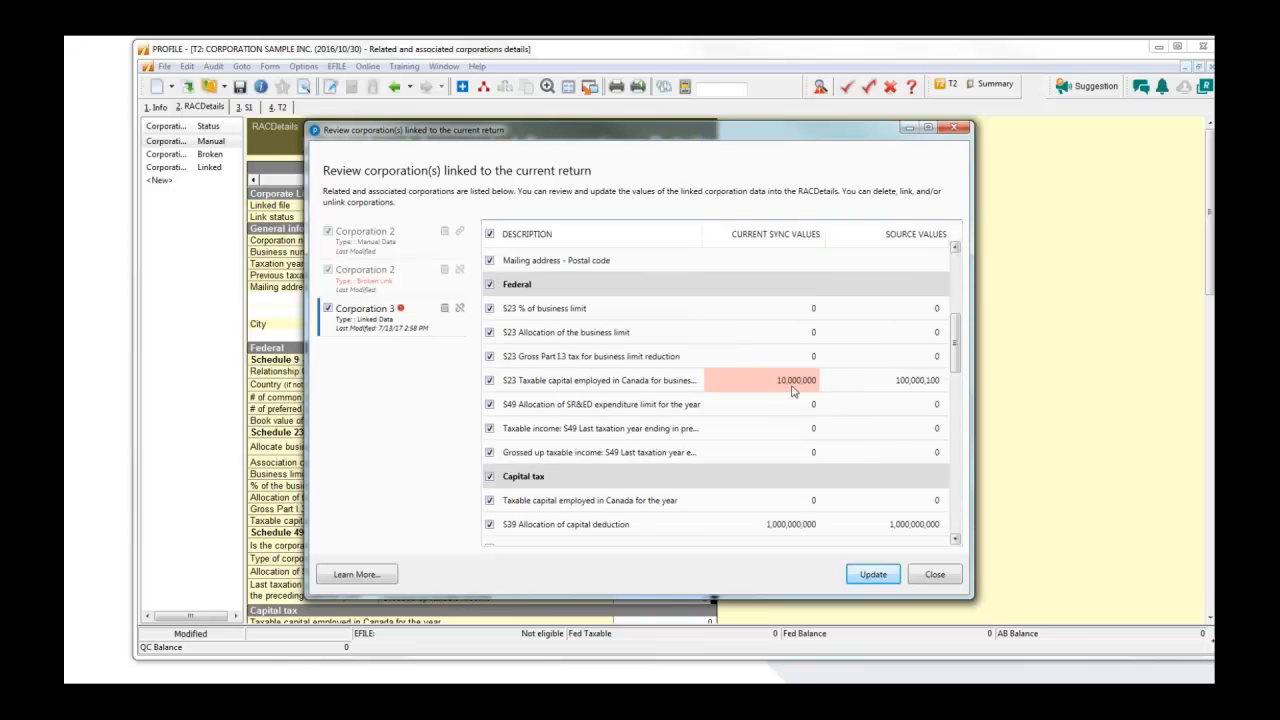
left_click(875, 574)
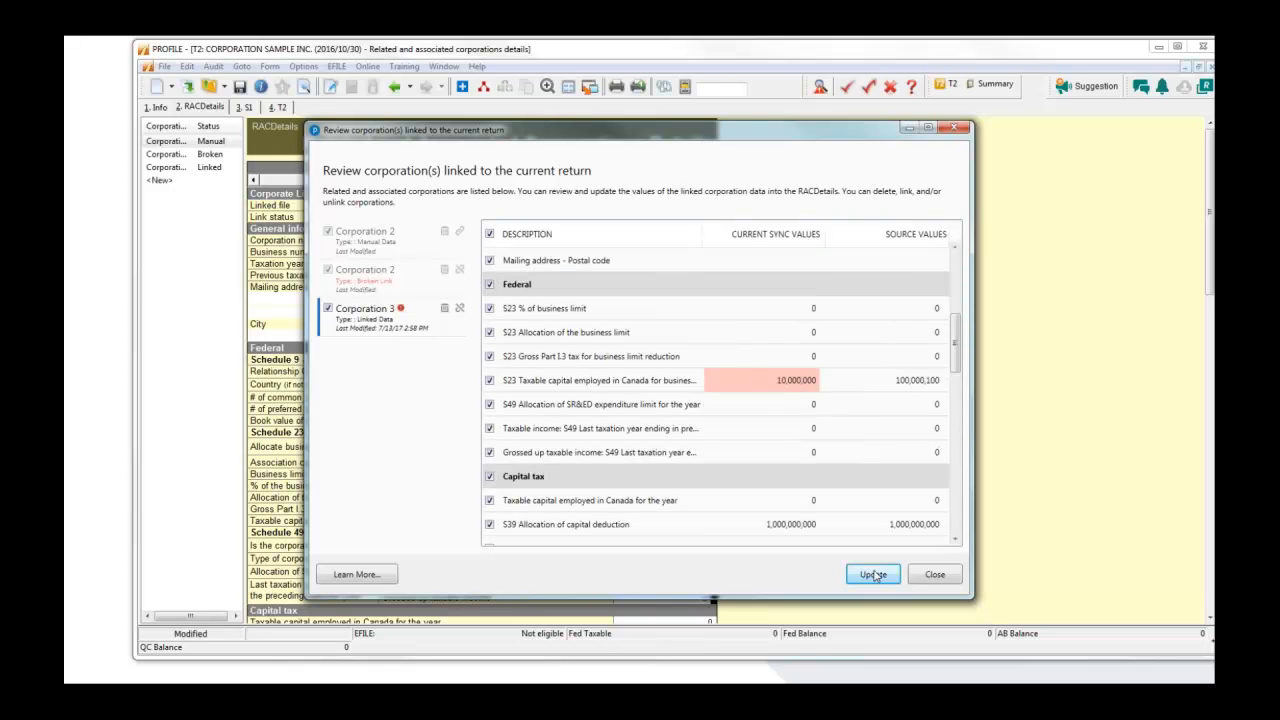
left_click(700, 414)
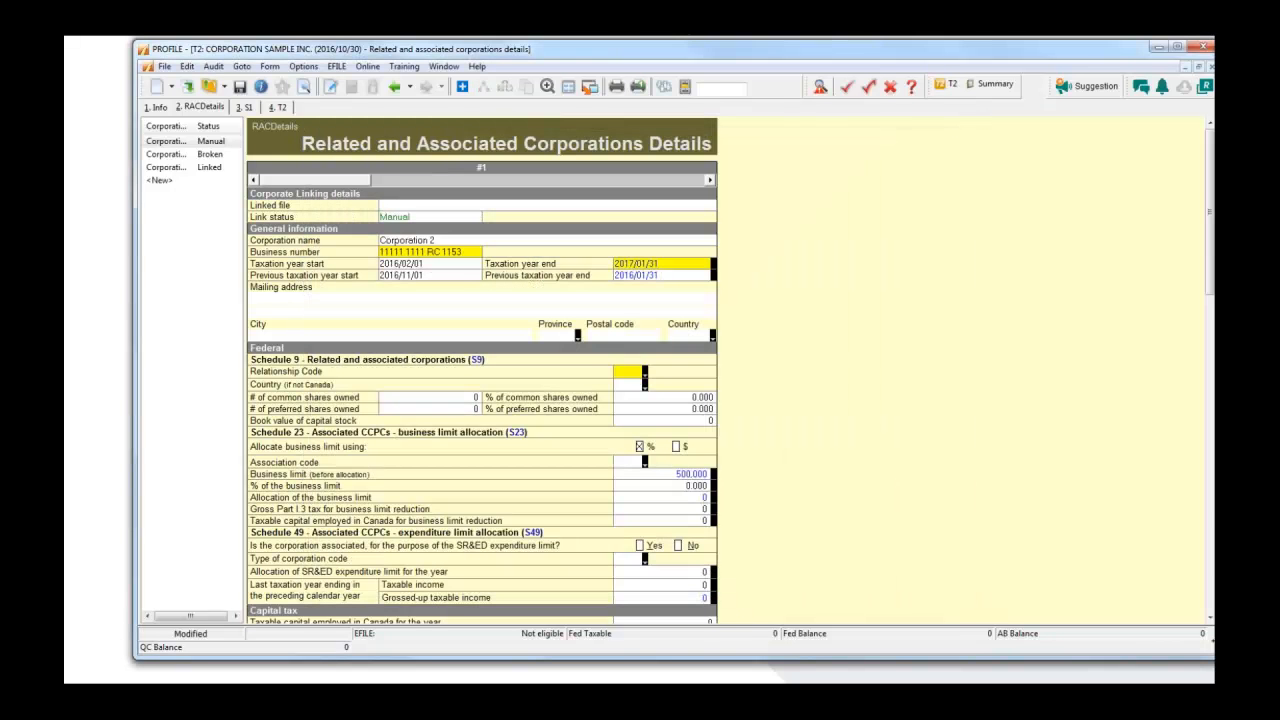
- Review the linked Corporation 3 once more, comparing its Federal sync values with the source values, and close the review
left_click(483, 87)
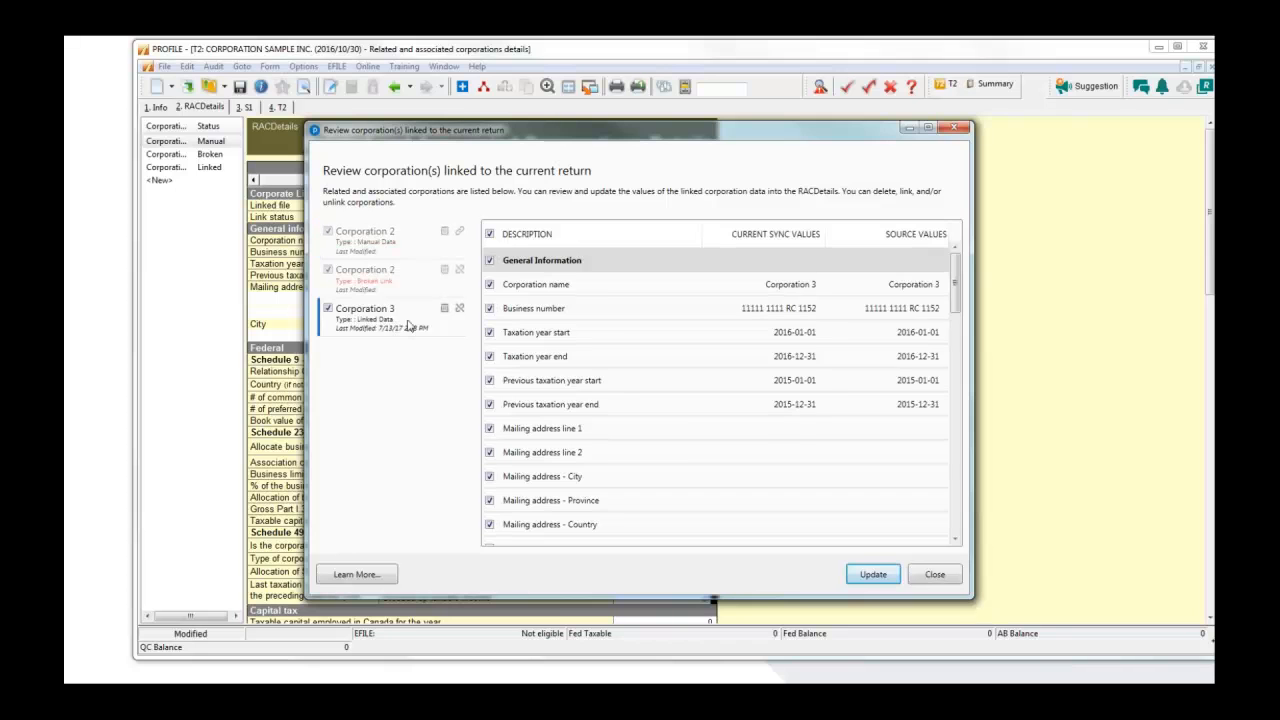
left_click(960, 505)
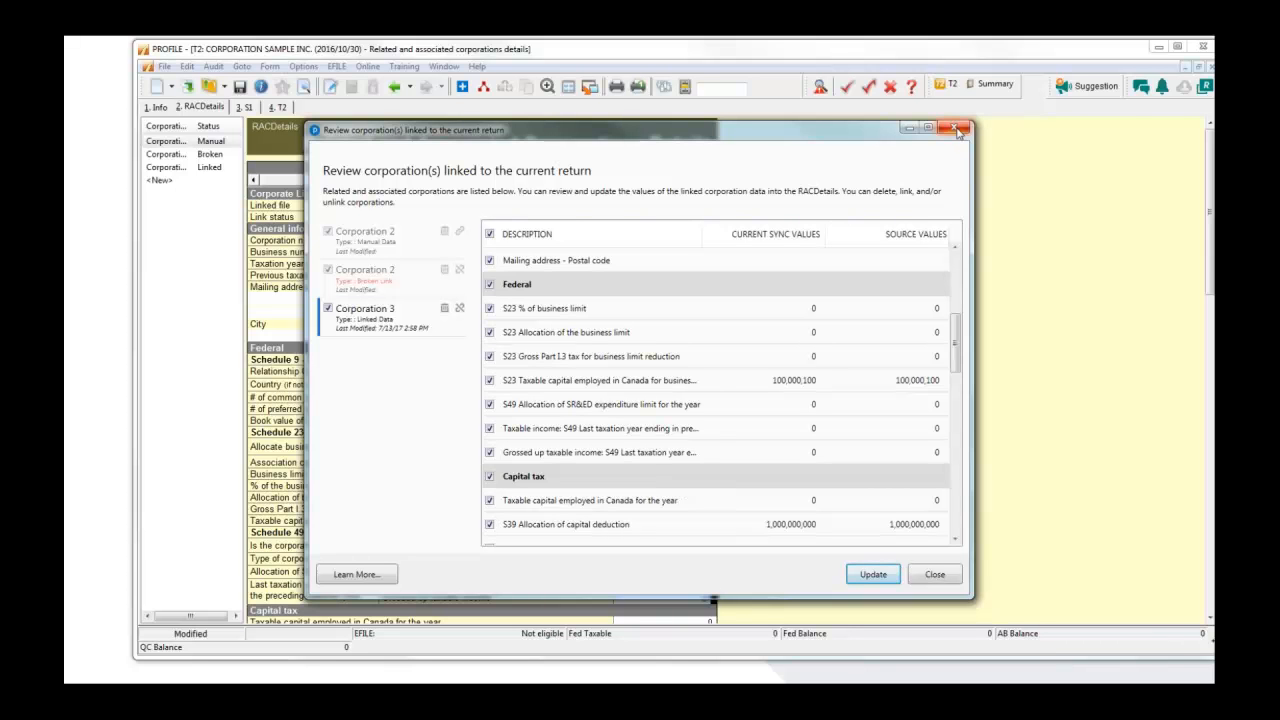
left_click(935, 577)
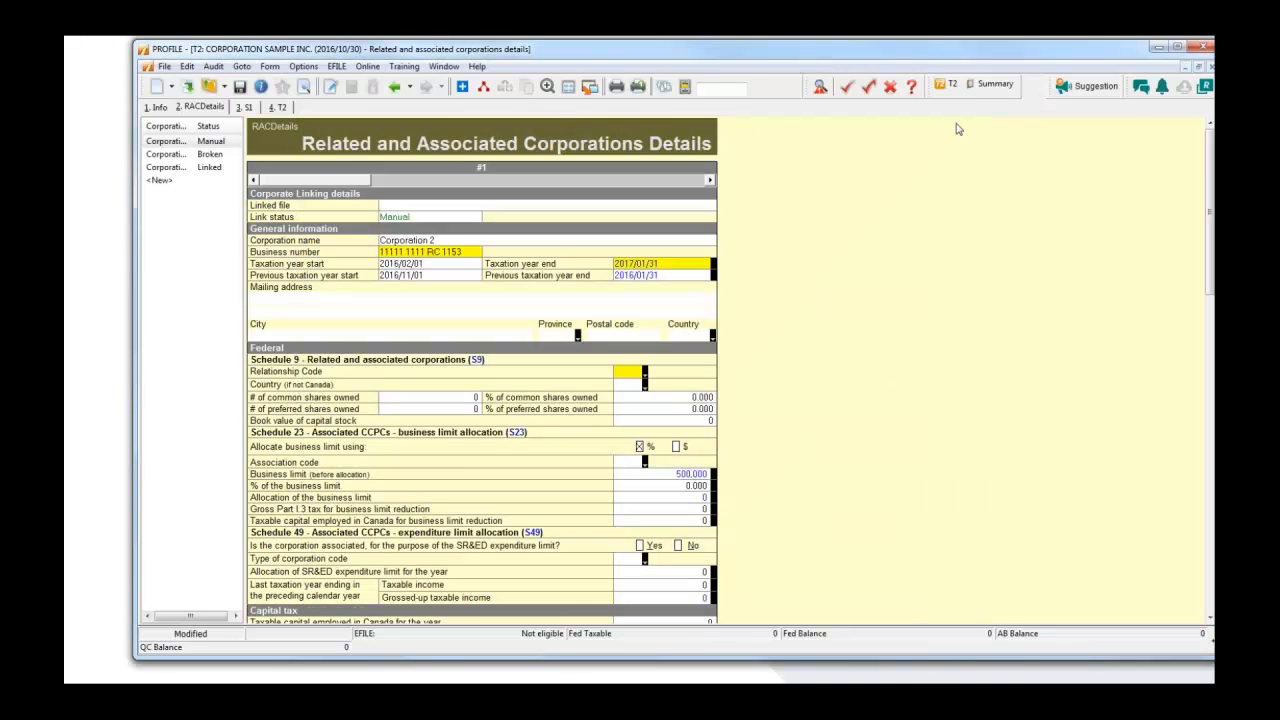